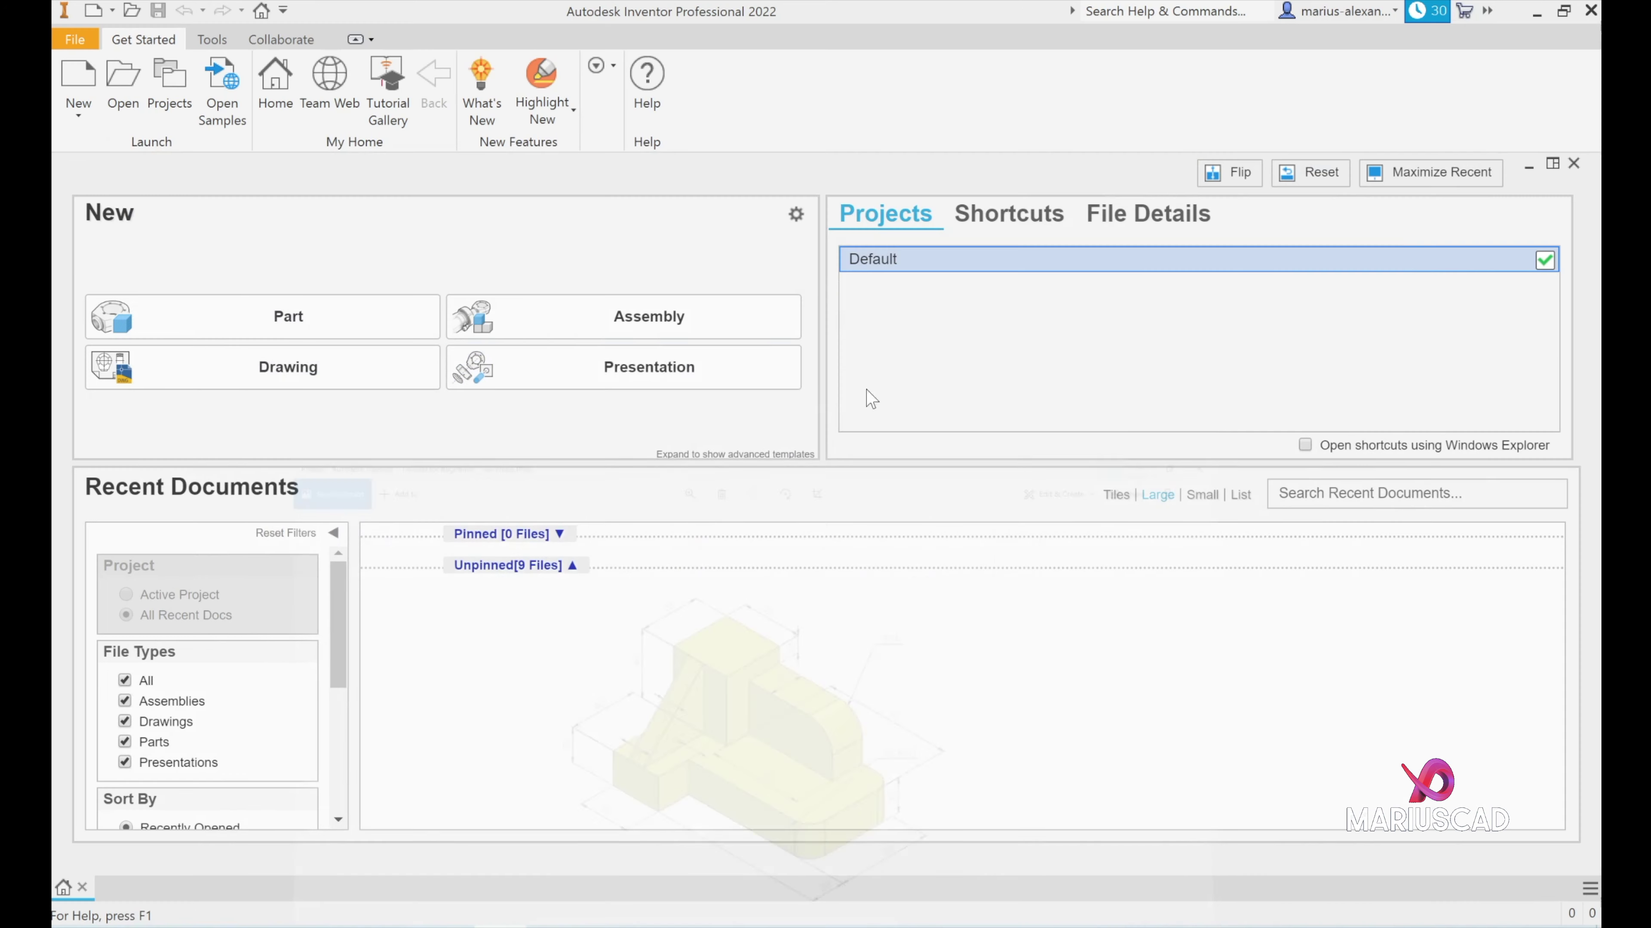
Minimize the reference photo so Inventor's start page is in front.
left_click(1477, 17)
Create Part1 from the Metric Standard (mm).ipt template.
left_click(91, 98)
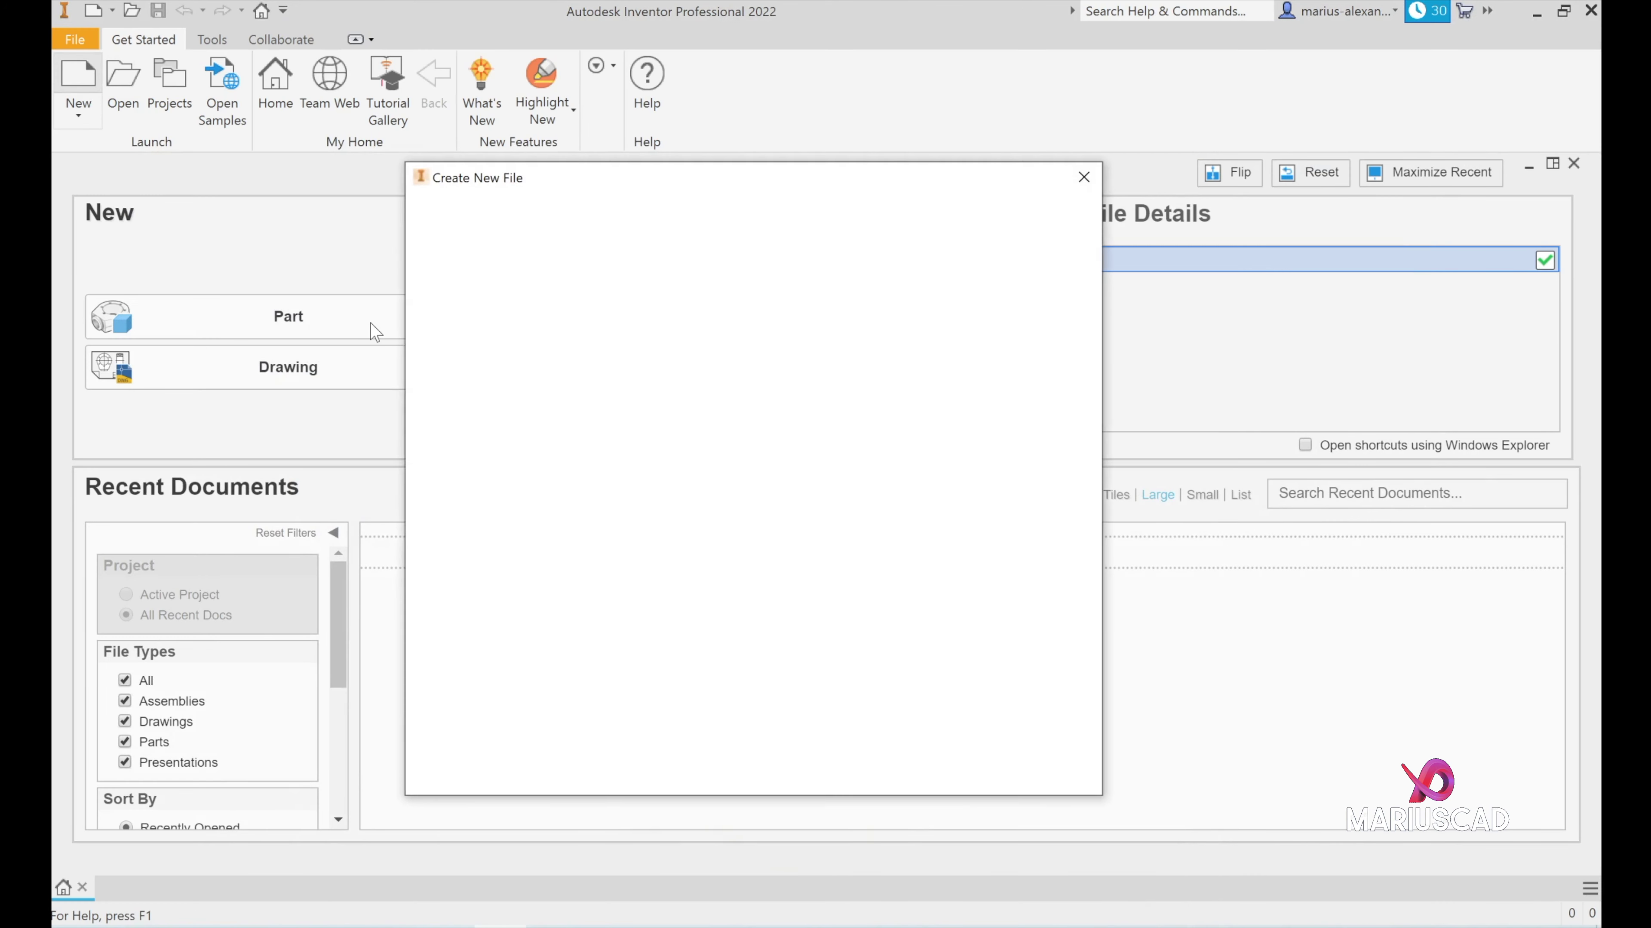
left_click(849, 325)
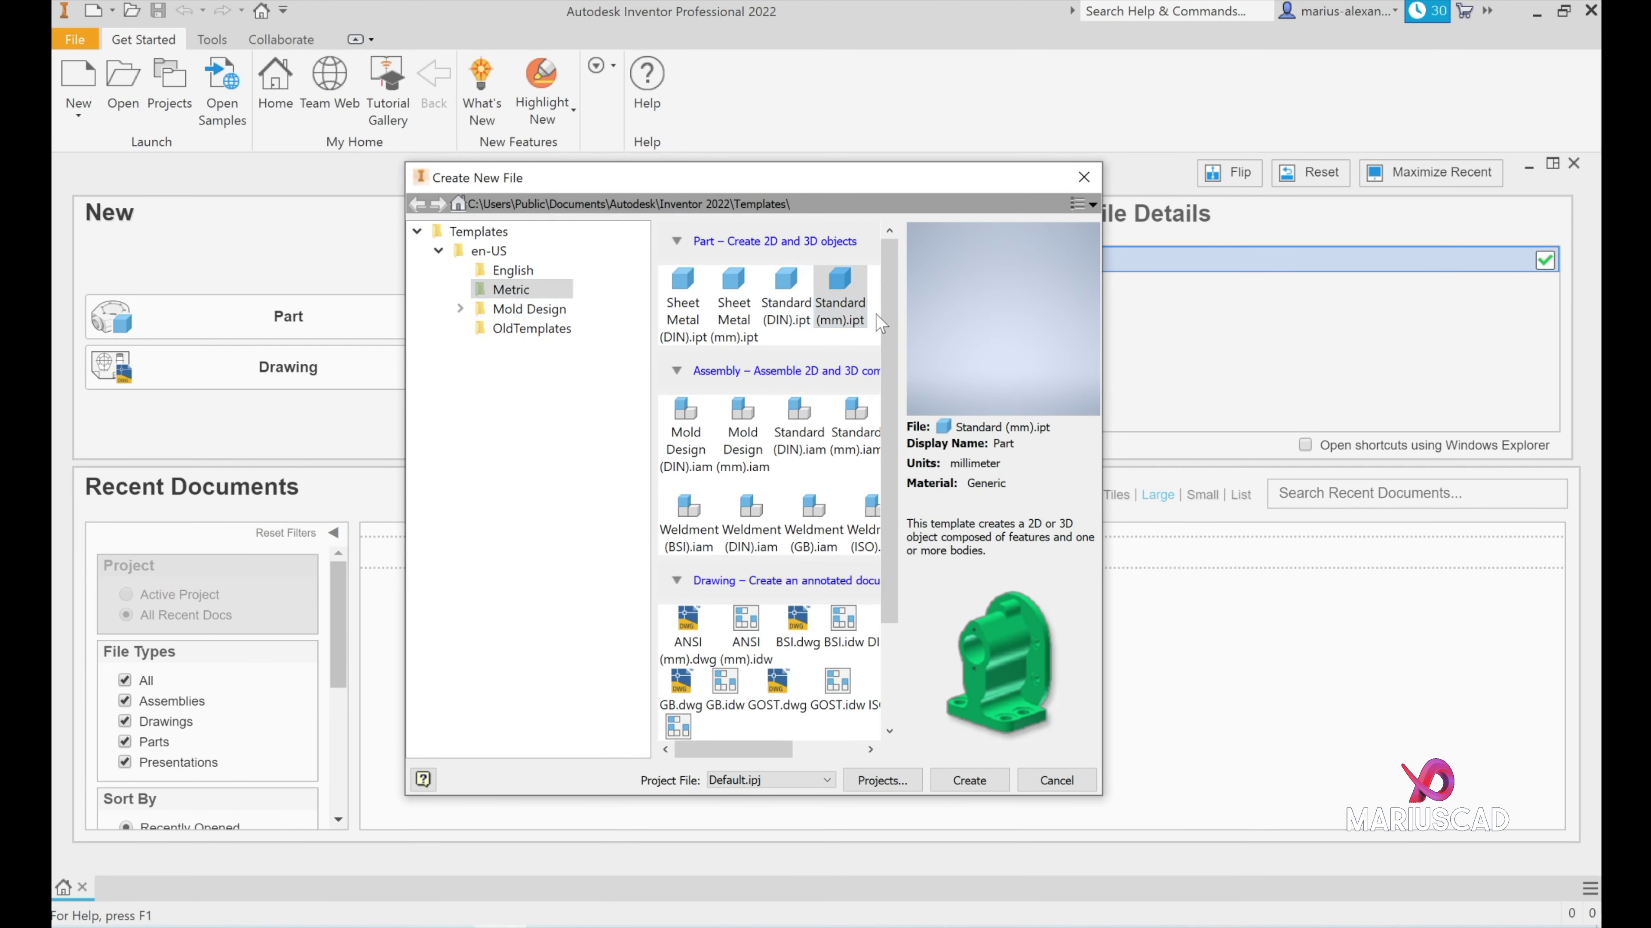
double_click(840, 286)
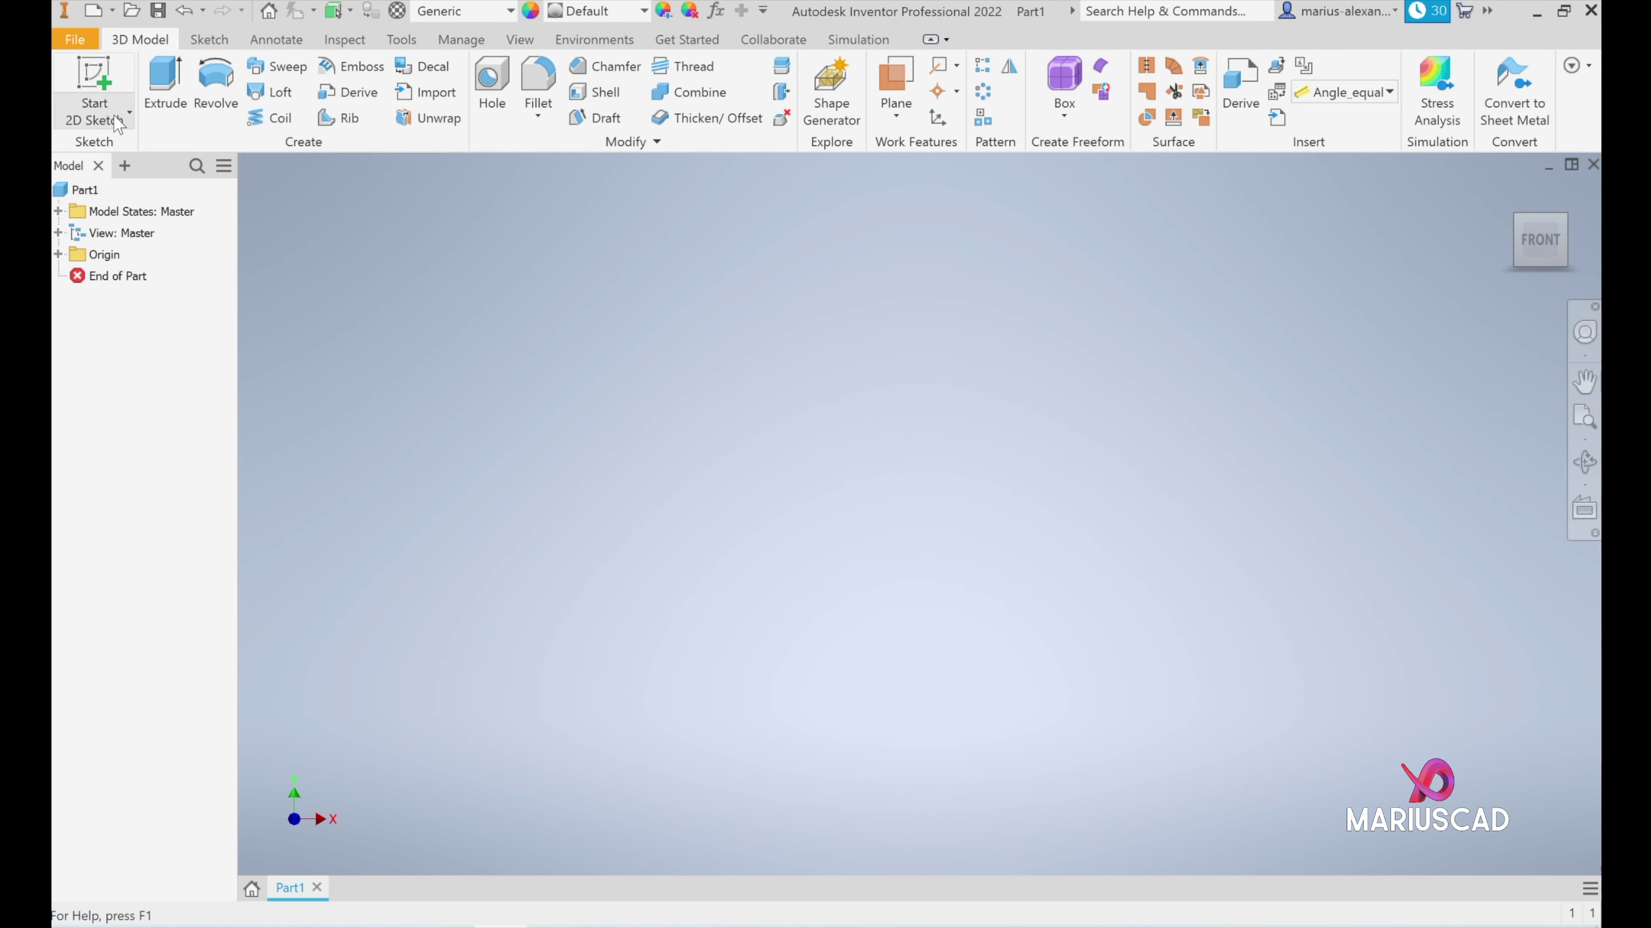
Start a 2D sketch on the XY origin plane, shown in the isometric home view.
left_click(125, 115)
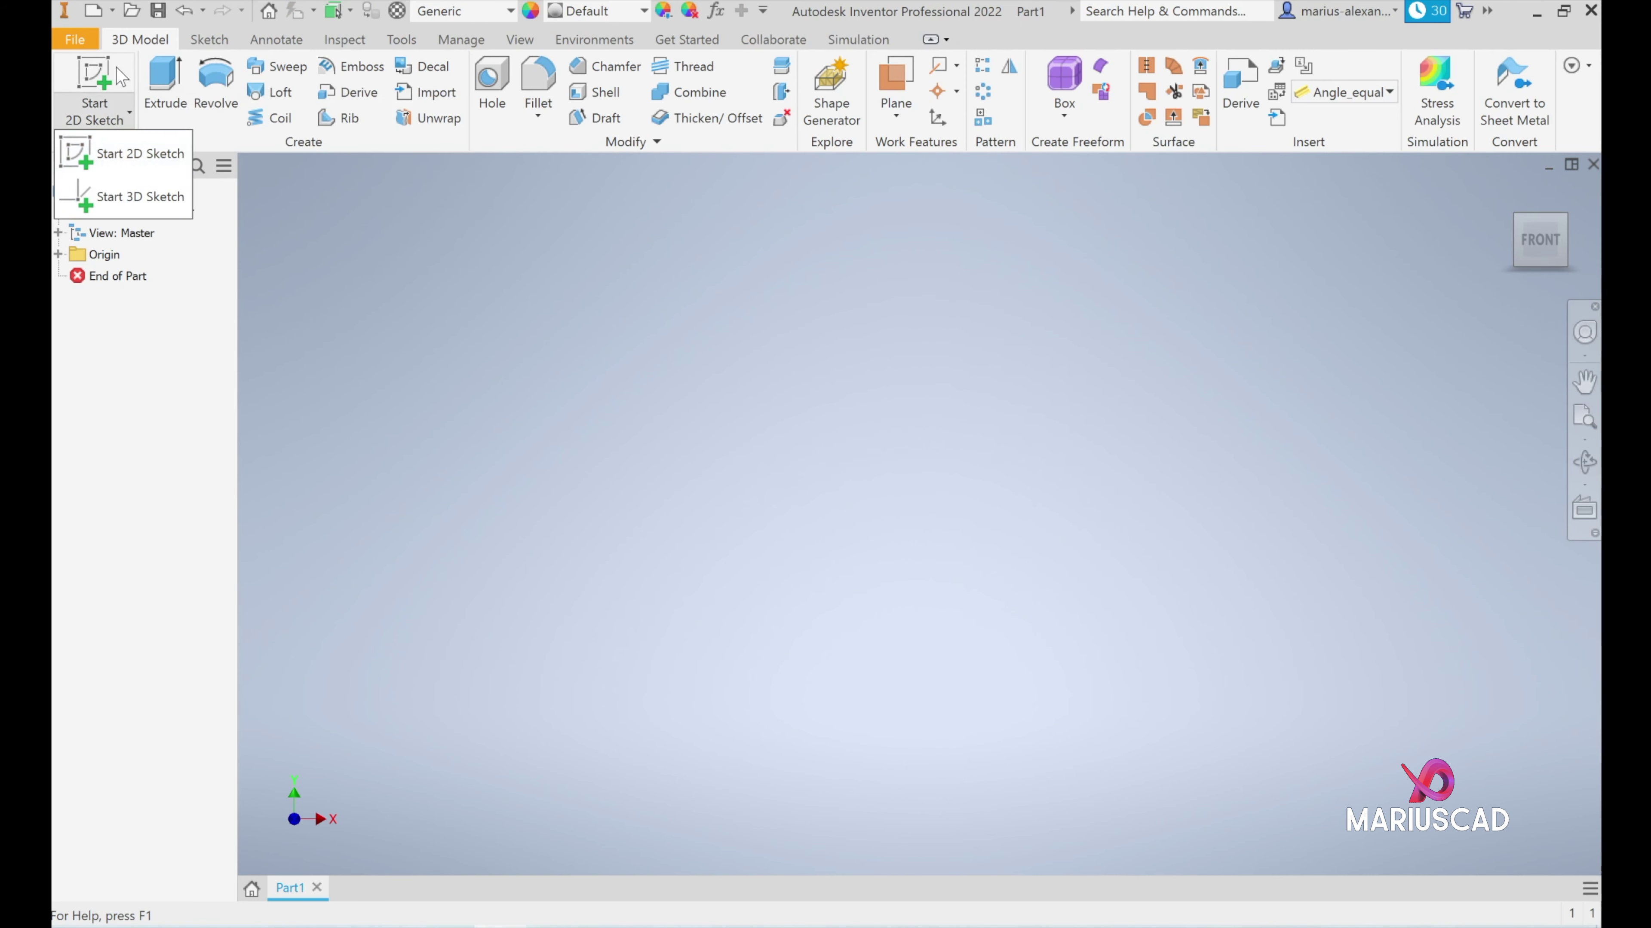
left_click(104, 156)
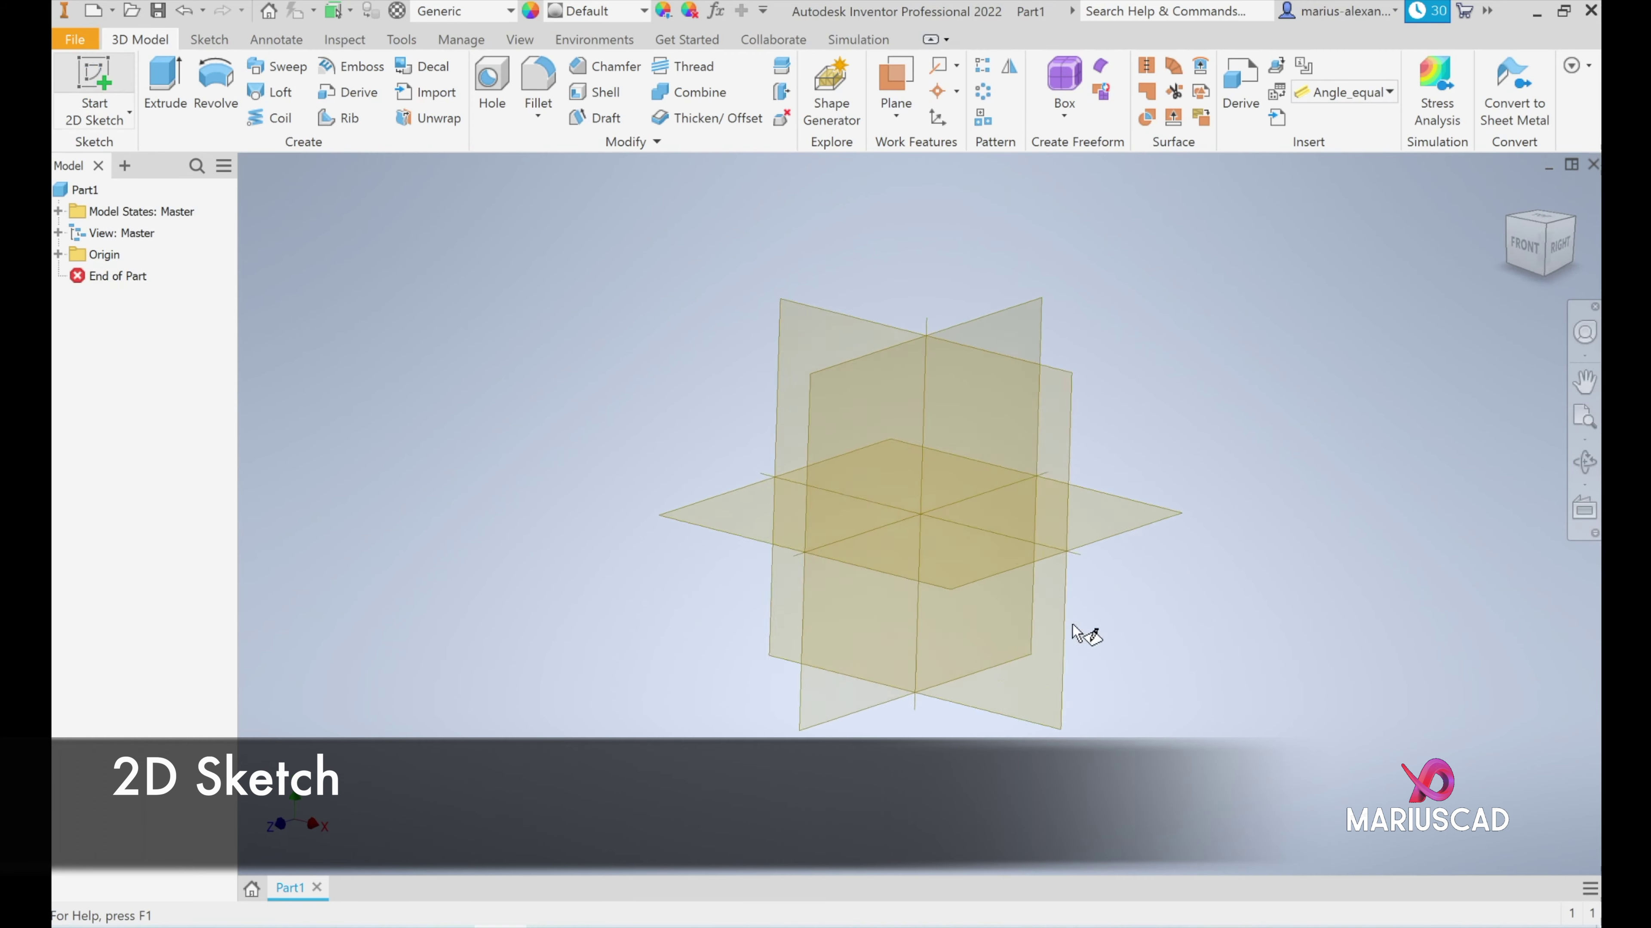
left_click(947, 607)
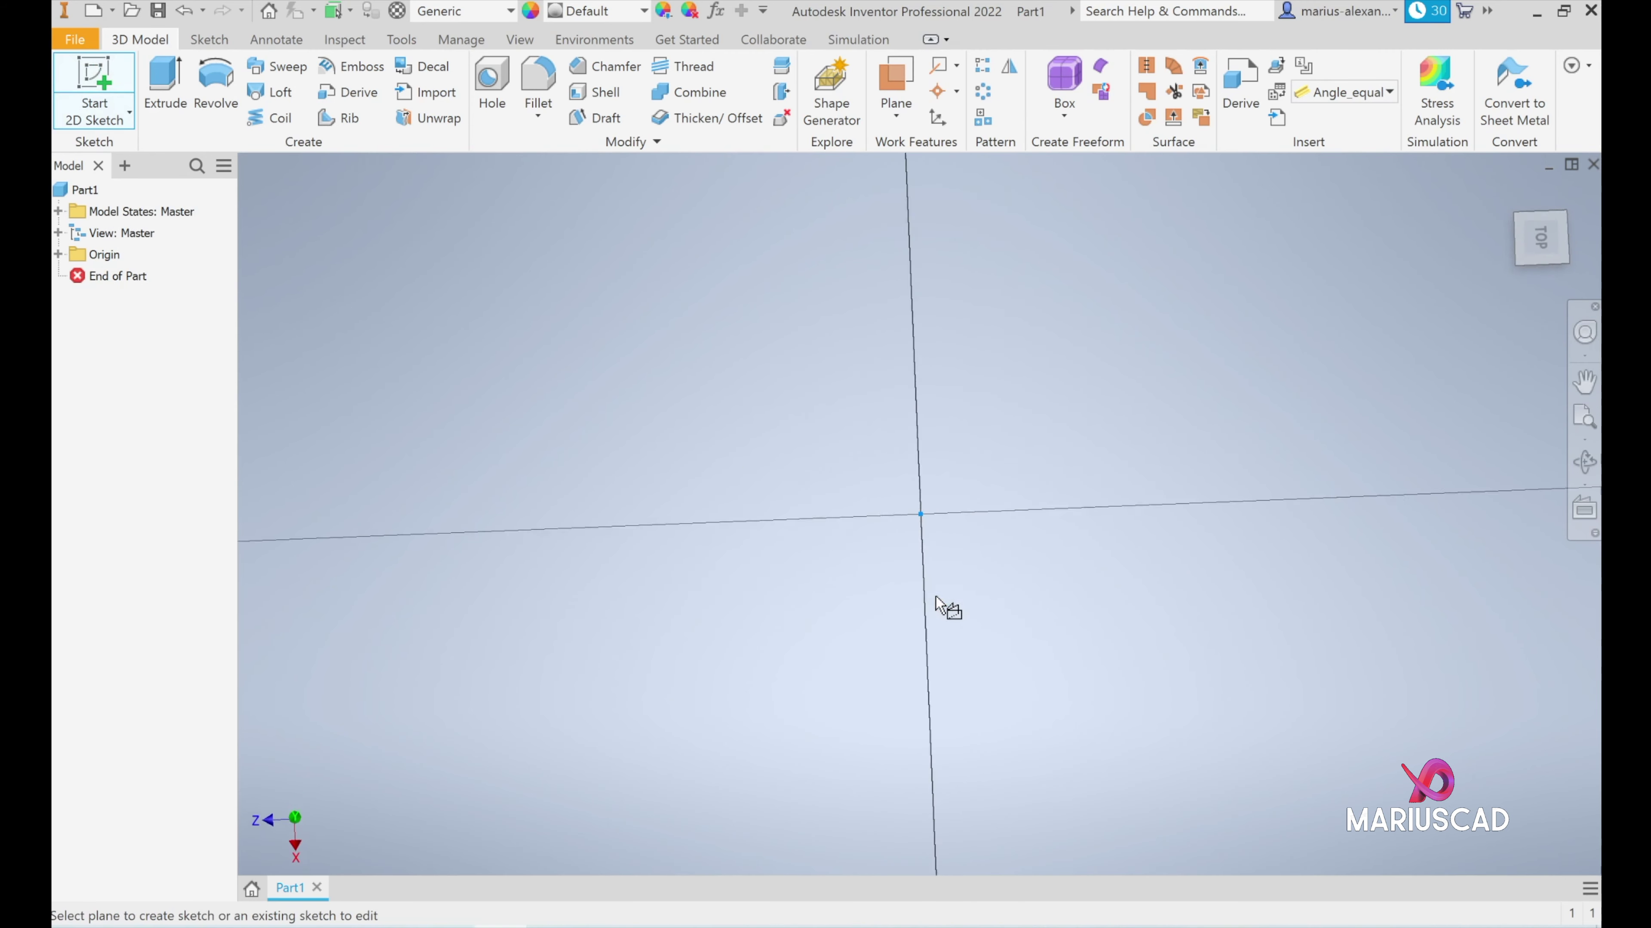
left_click(1508, 194)
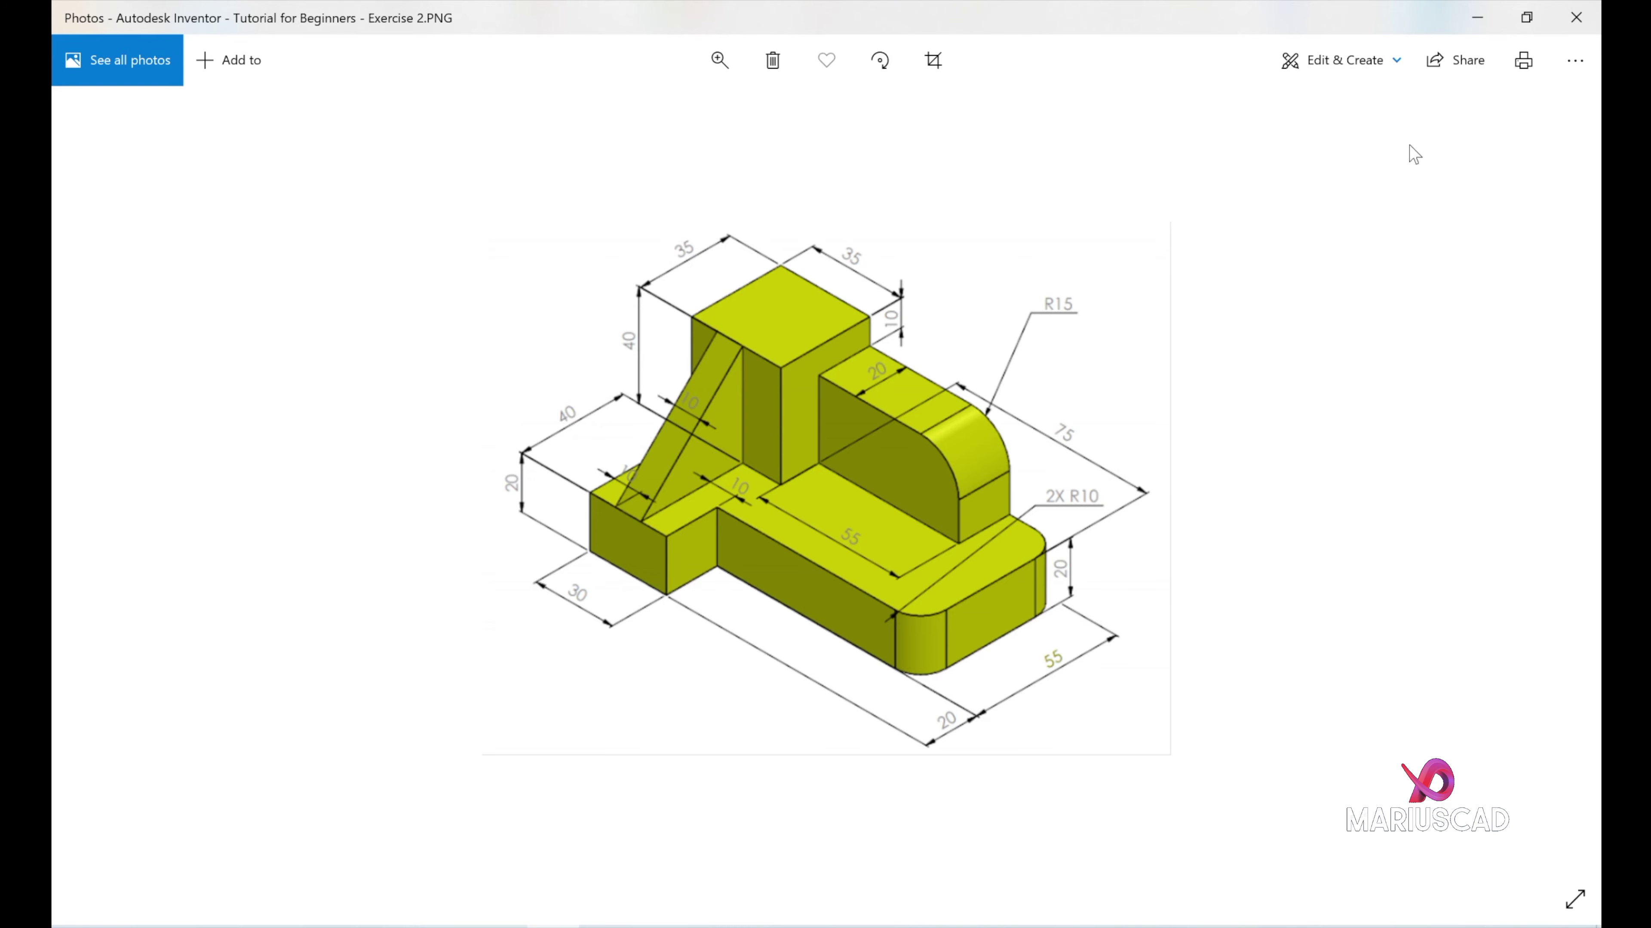
left_click(1477, 17)
left_click(326, 114)
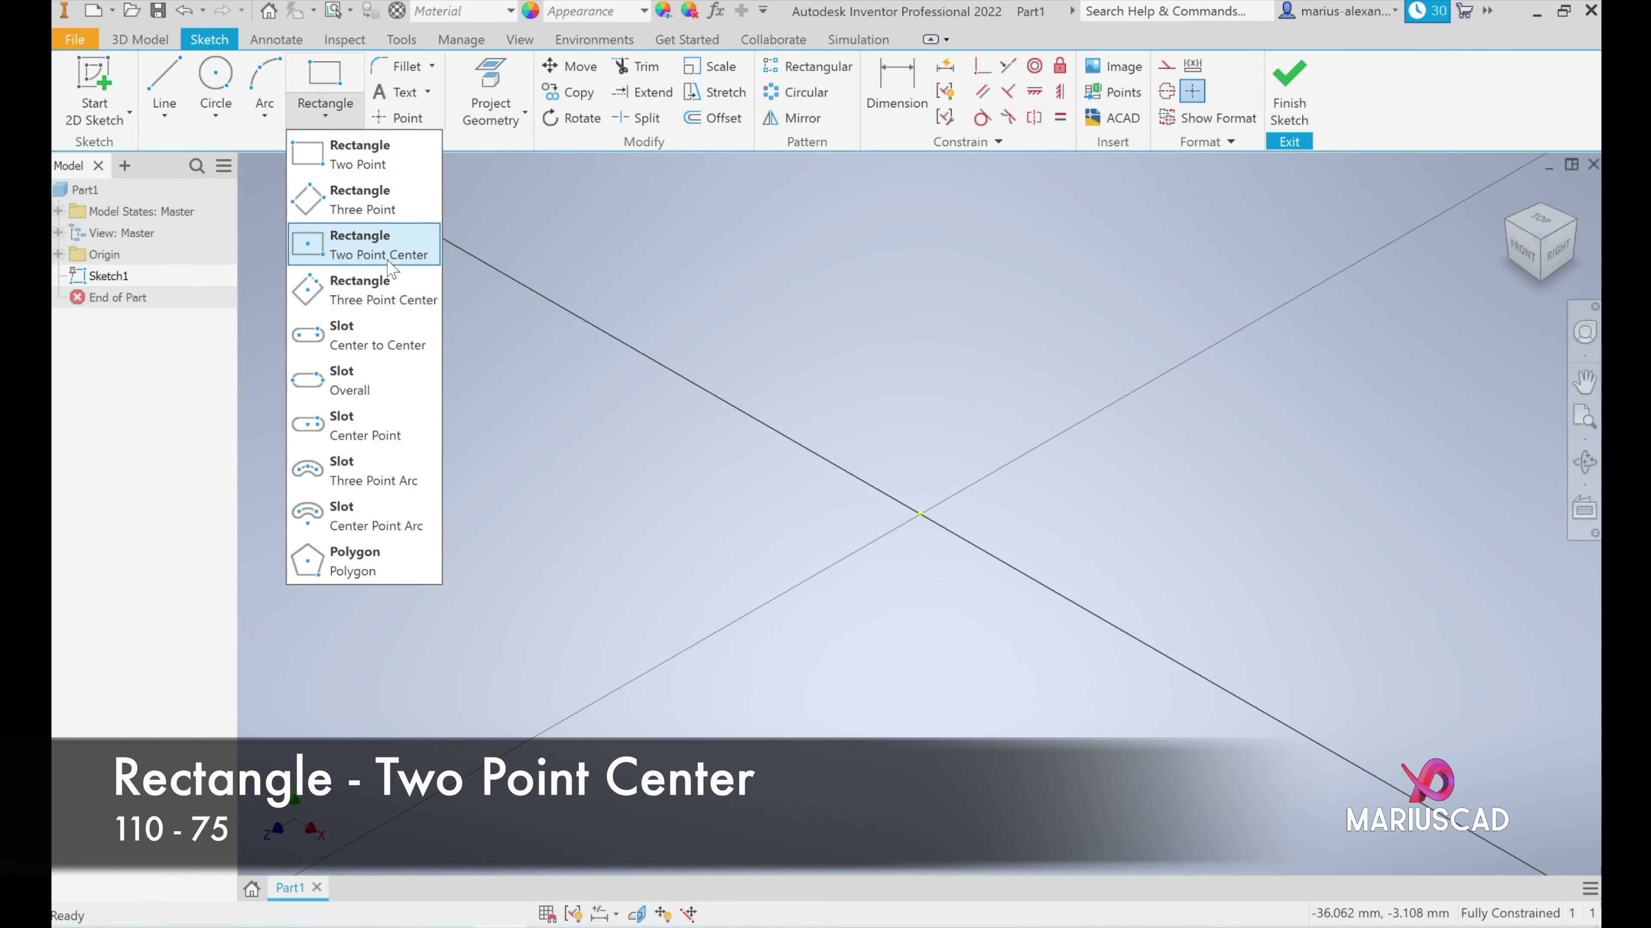
Draw a 110 × 75 mm two-point-center rectangle at the origin and fit it in view.
left_click(335, 266)
left_click(921, 513)
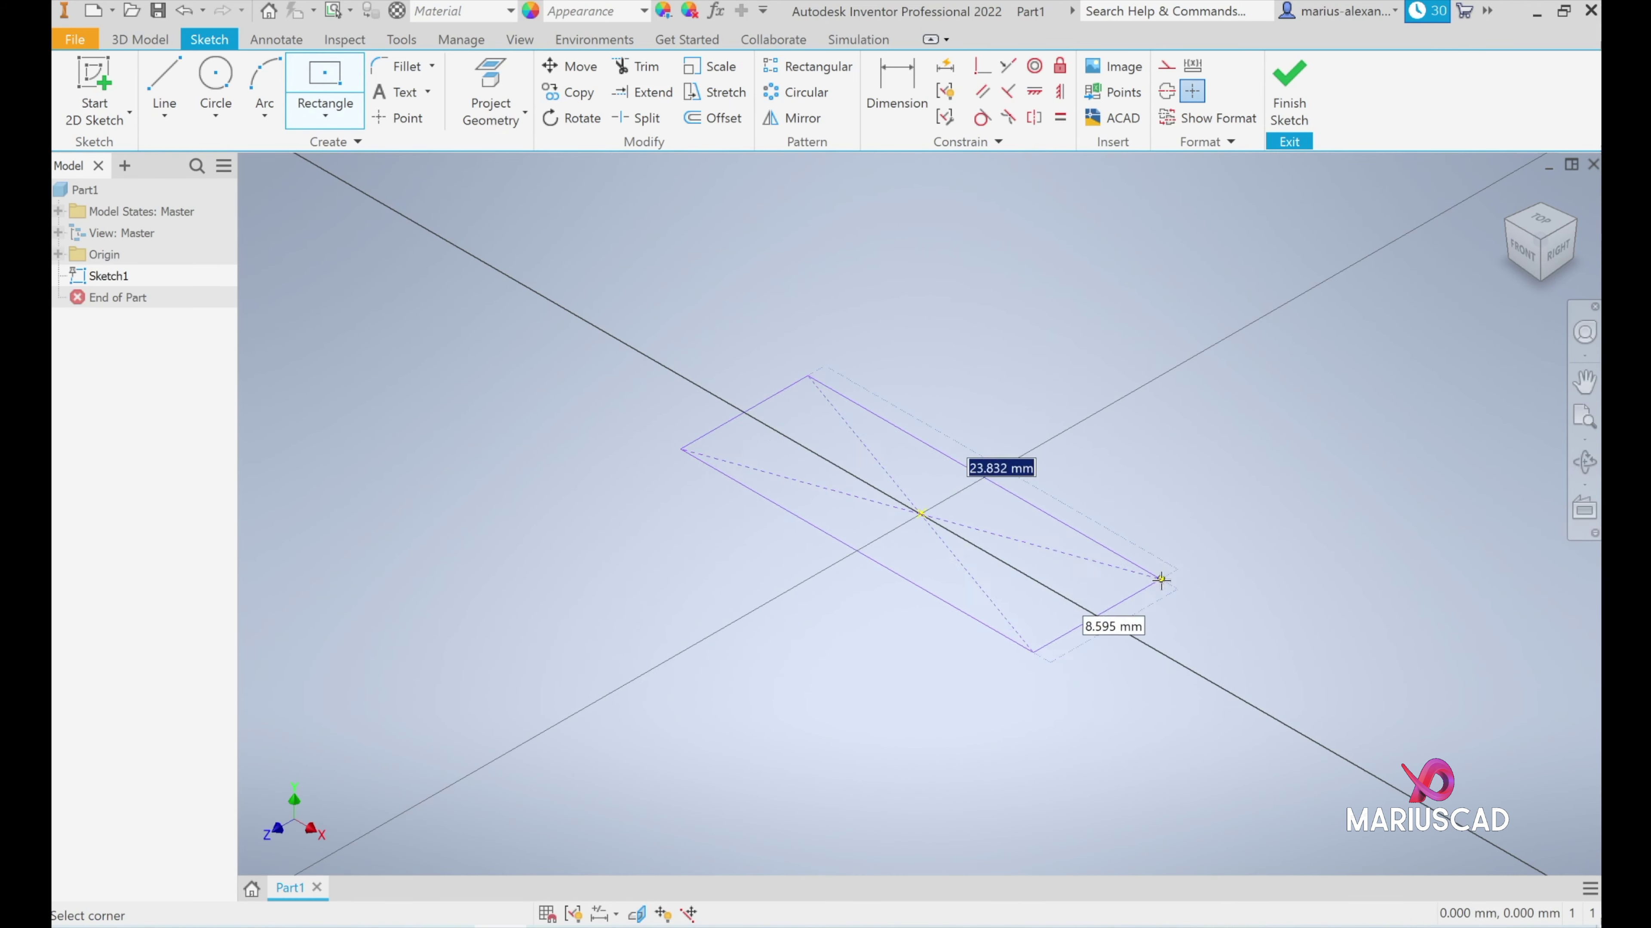
type("110")
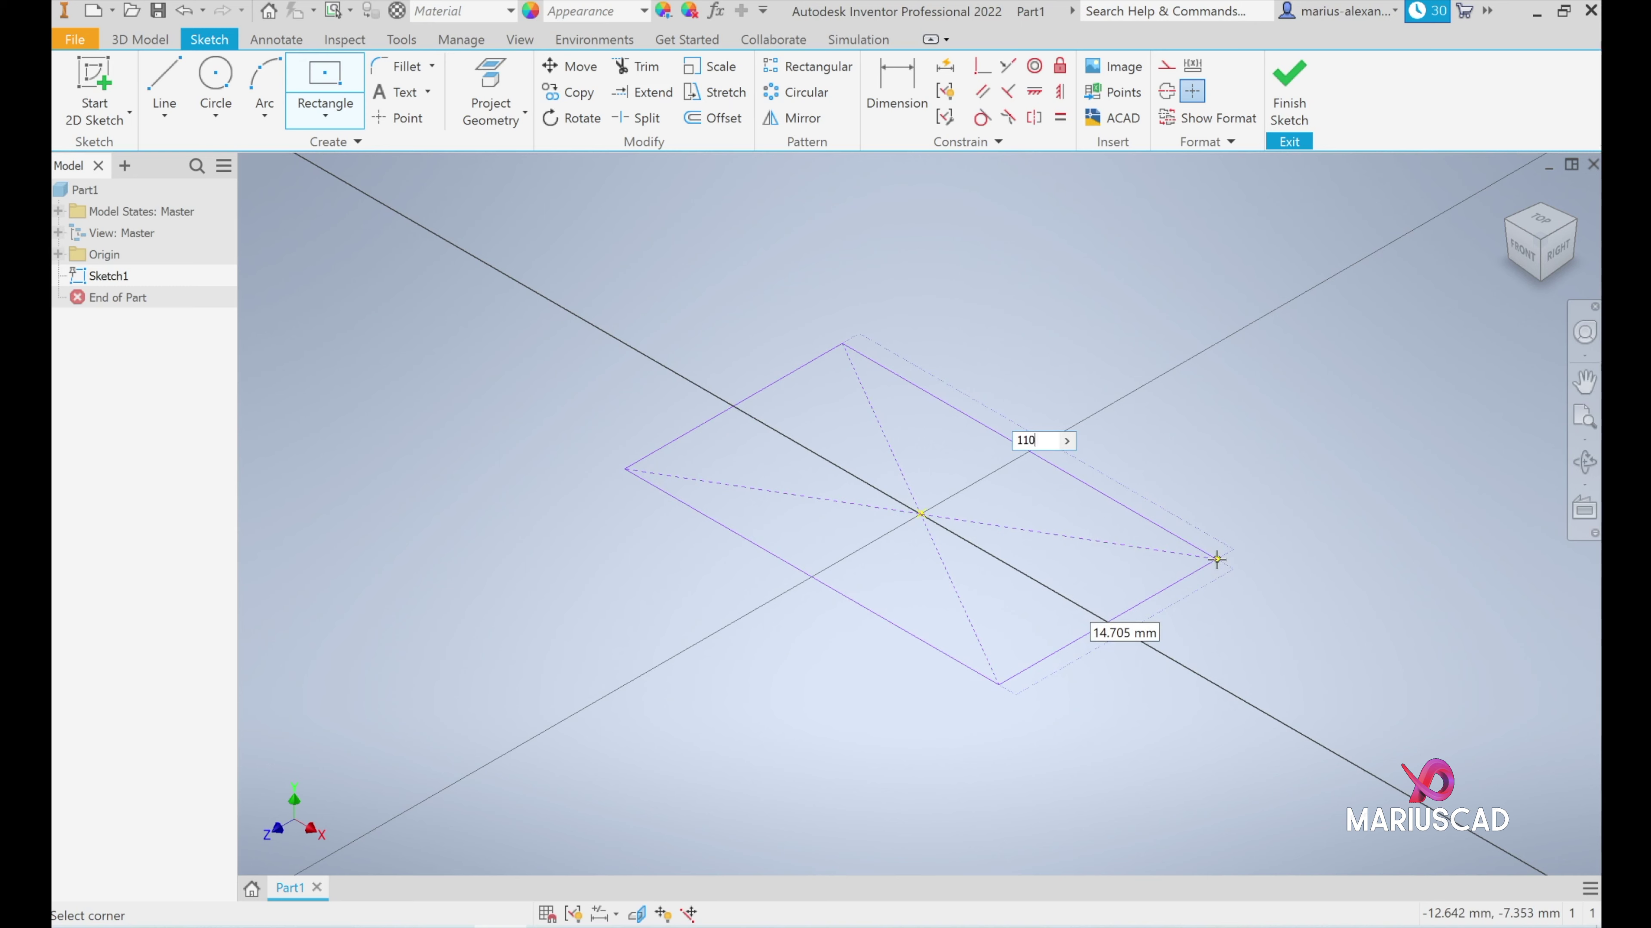
key("Tab")
type("7")
key("Return")
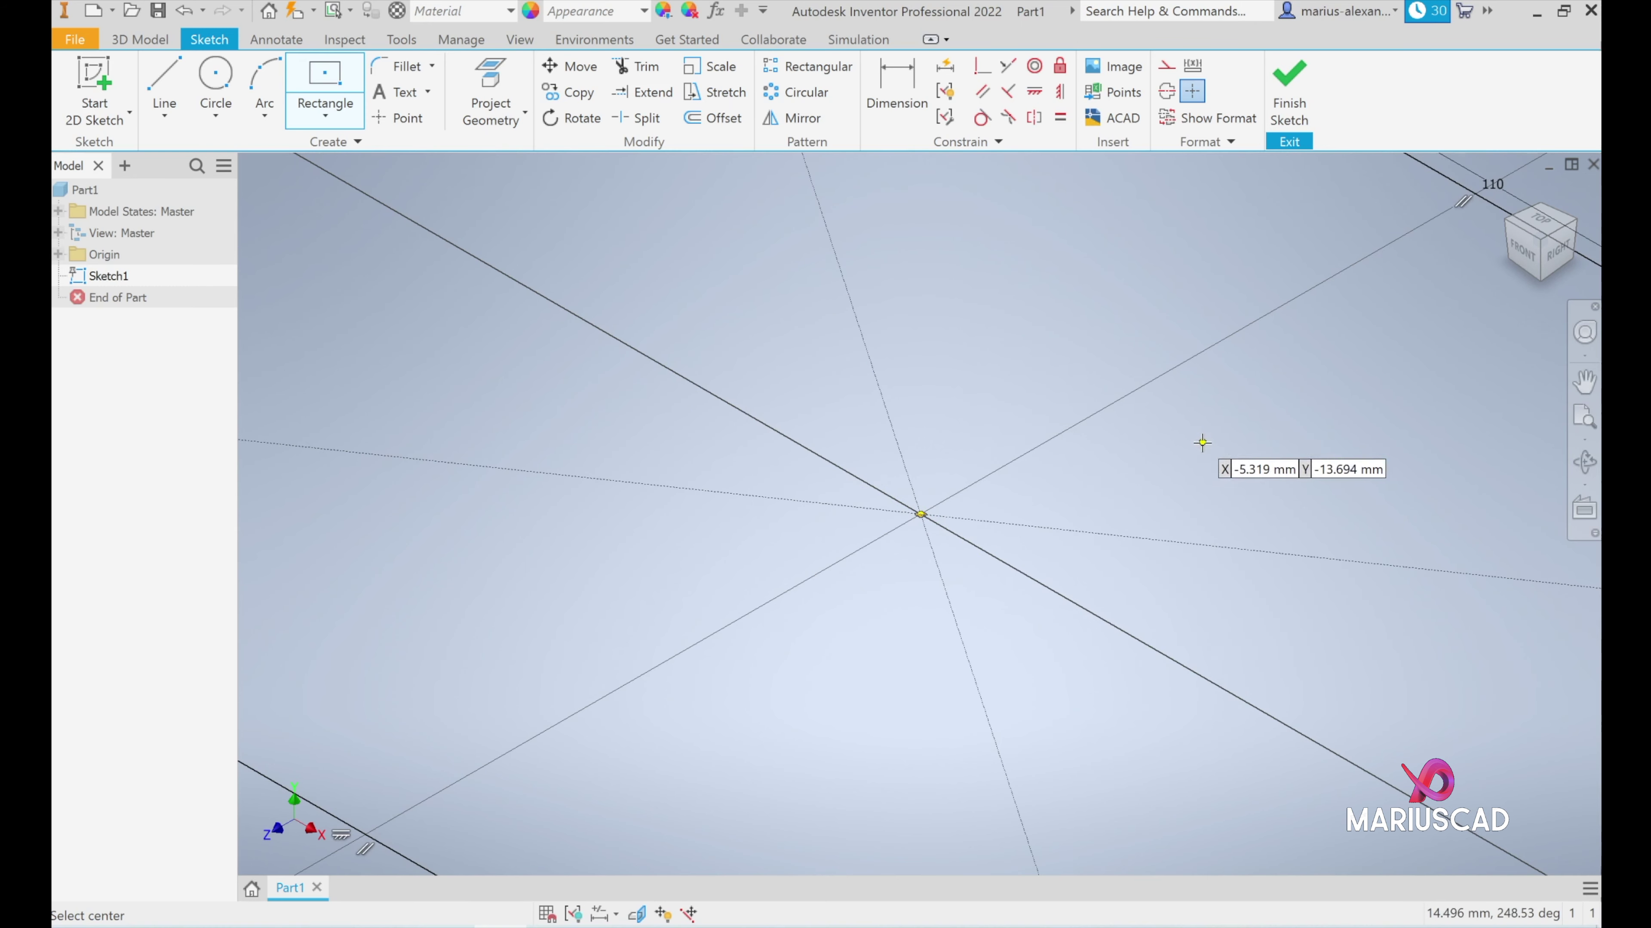
key("Home")
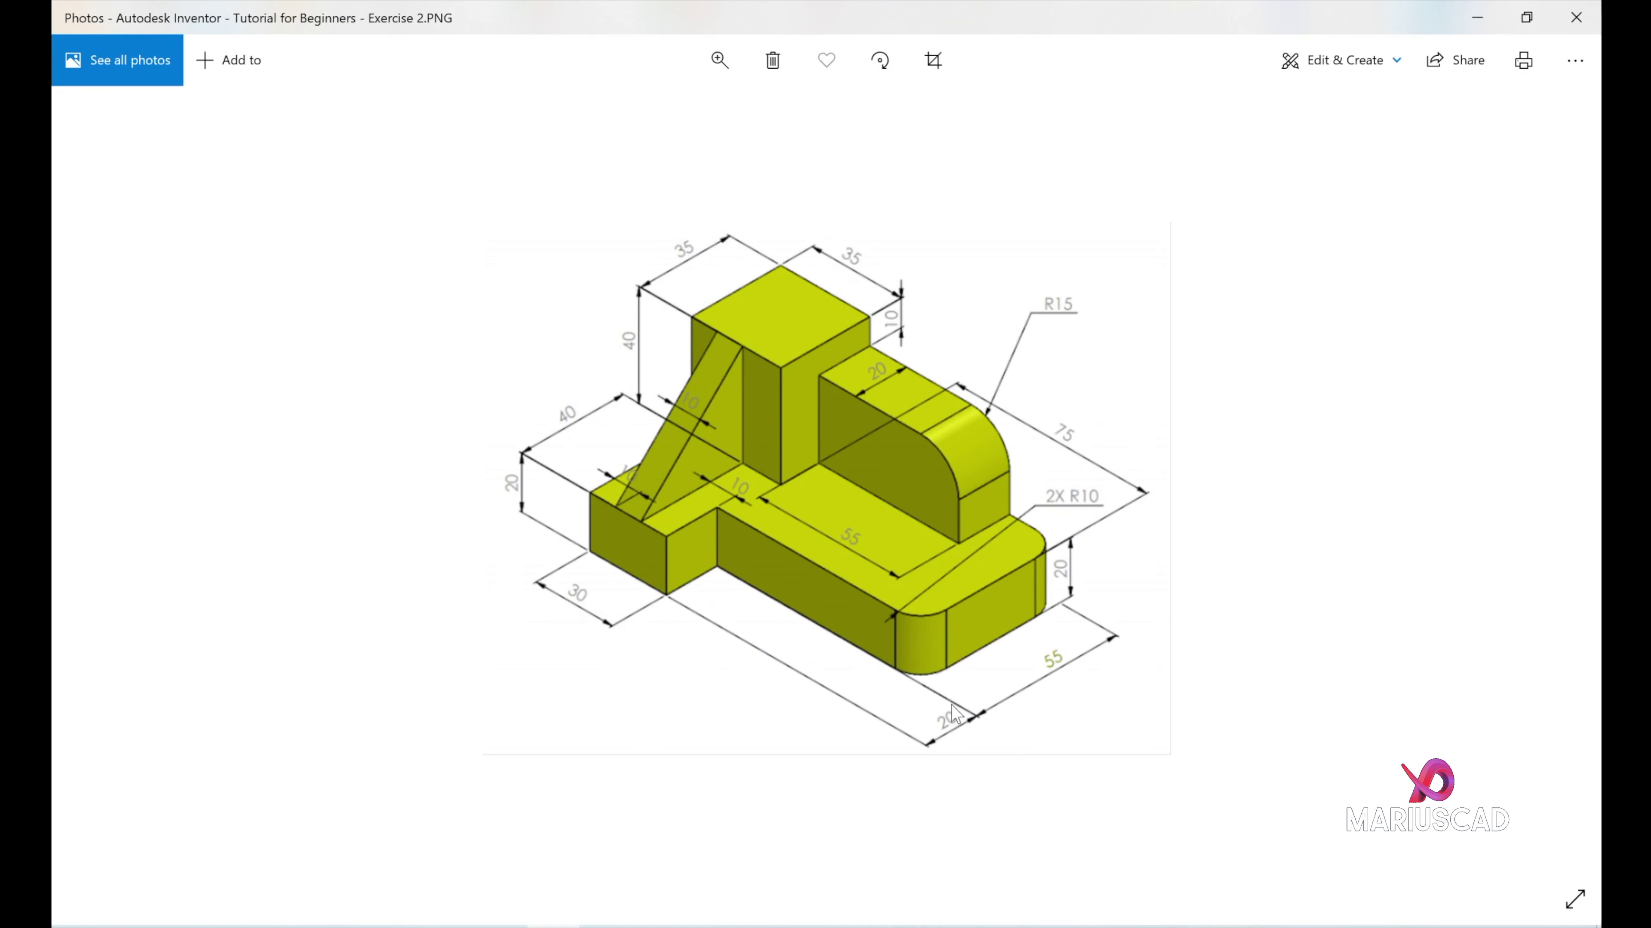
left_click(1477, 18)
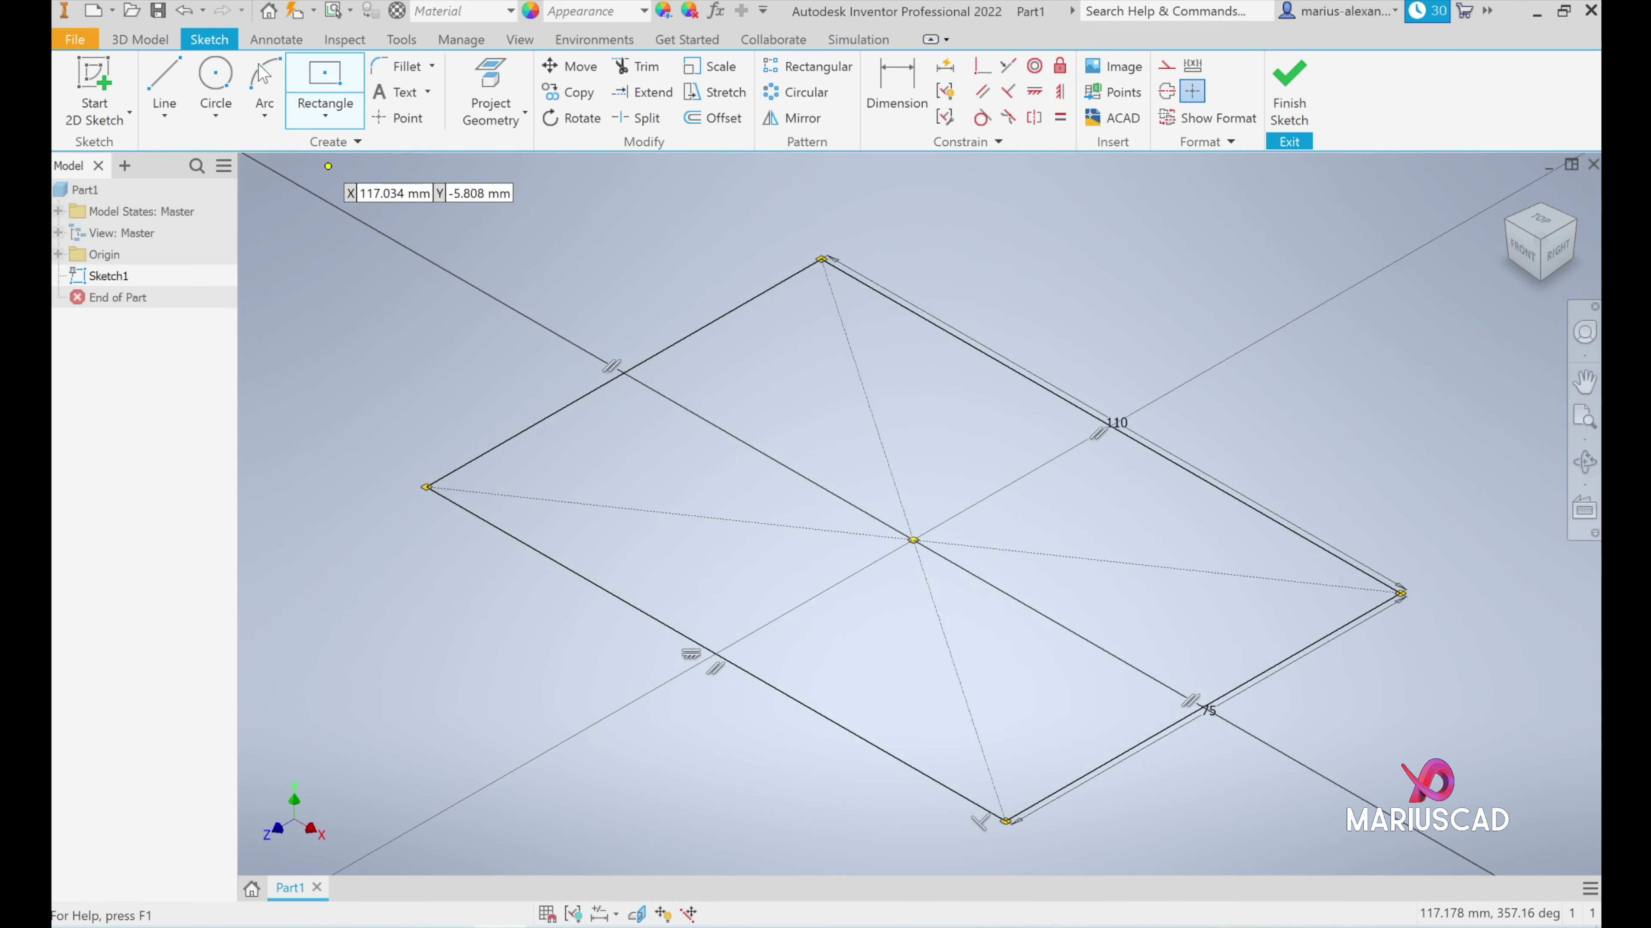
left_click(323, 110)
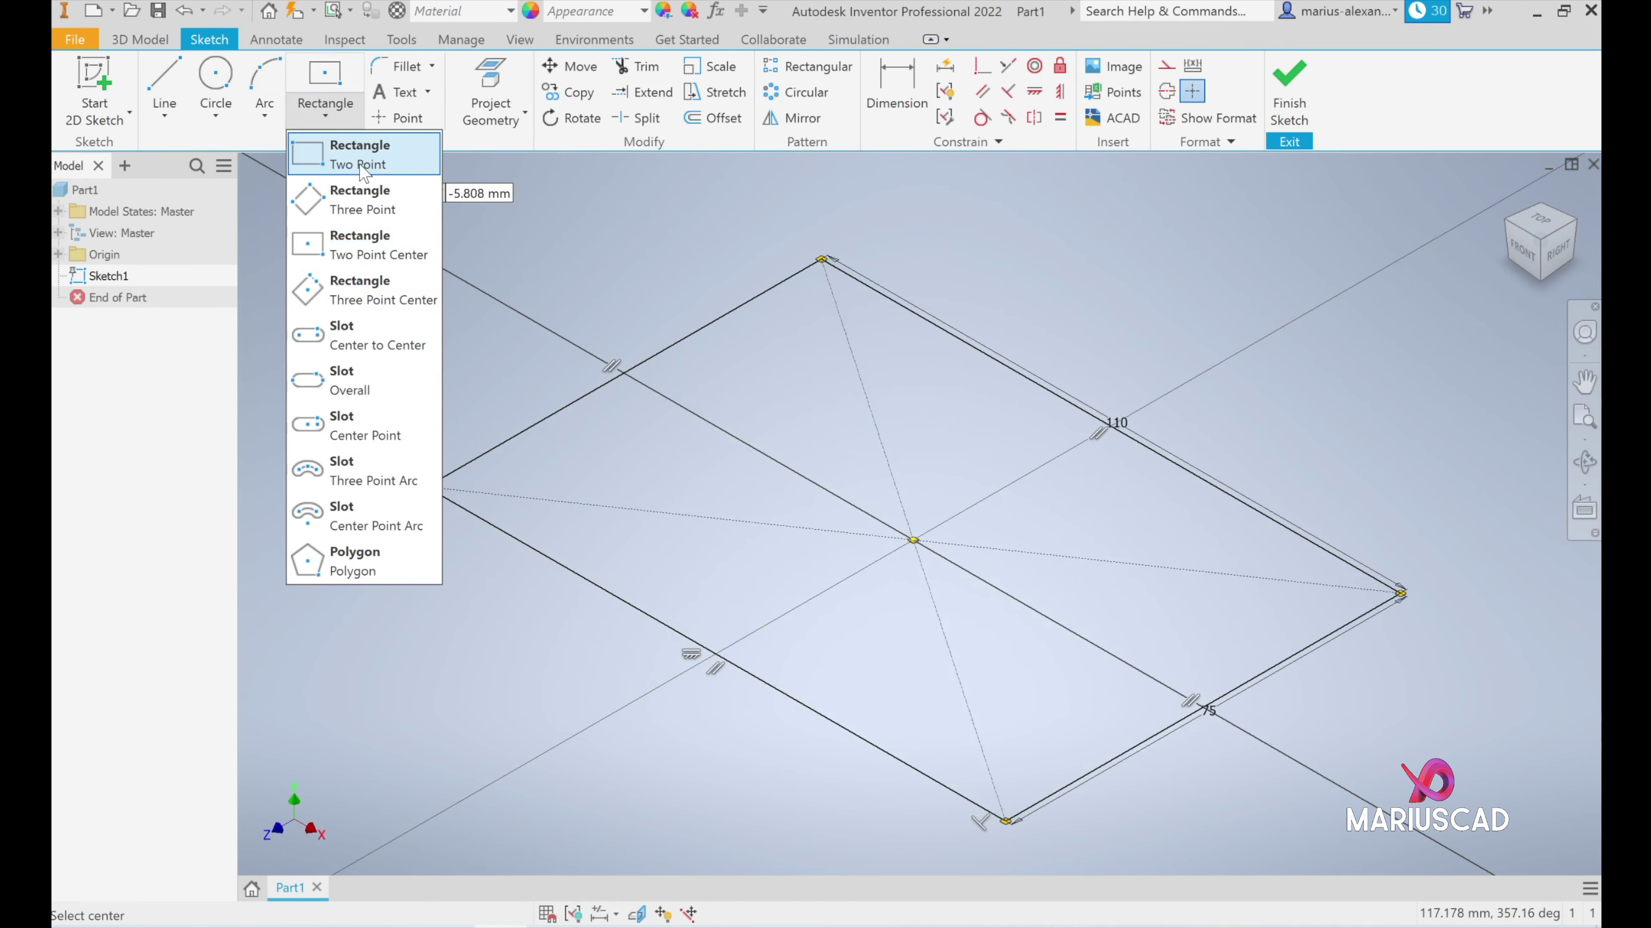
Draw a 75 × 20 mm two-point rectangle from the big rectangle's bottom corner.
left_click(371, 166)
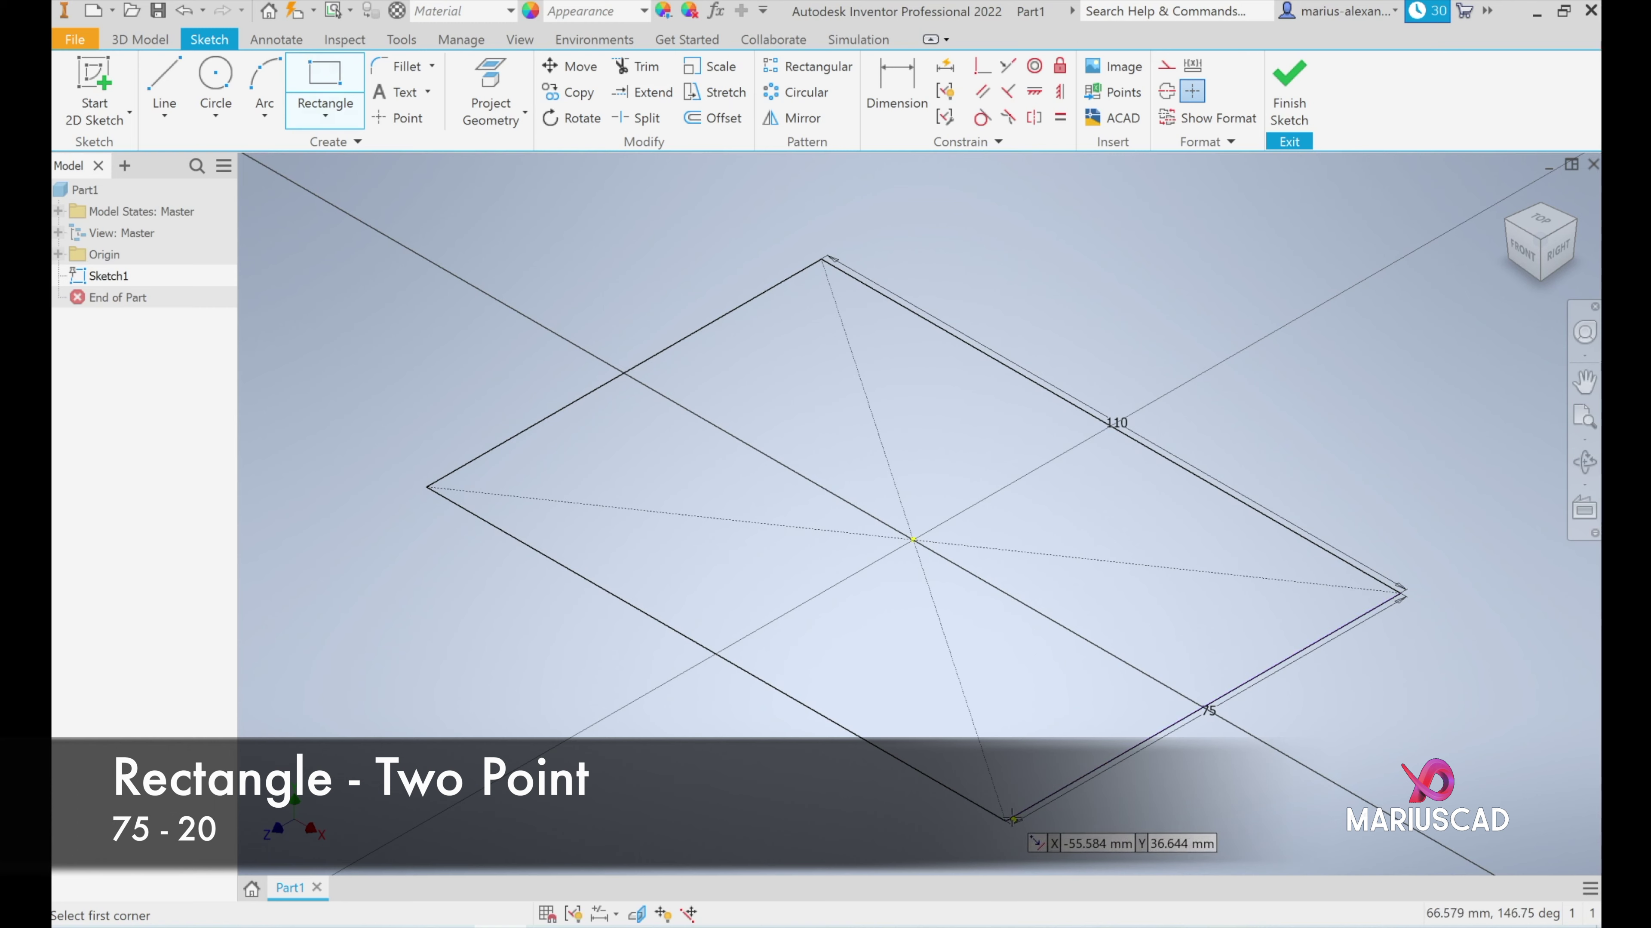
left_click(1005, 820)
type("75")
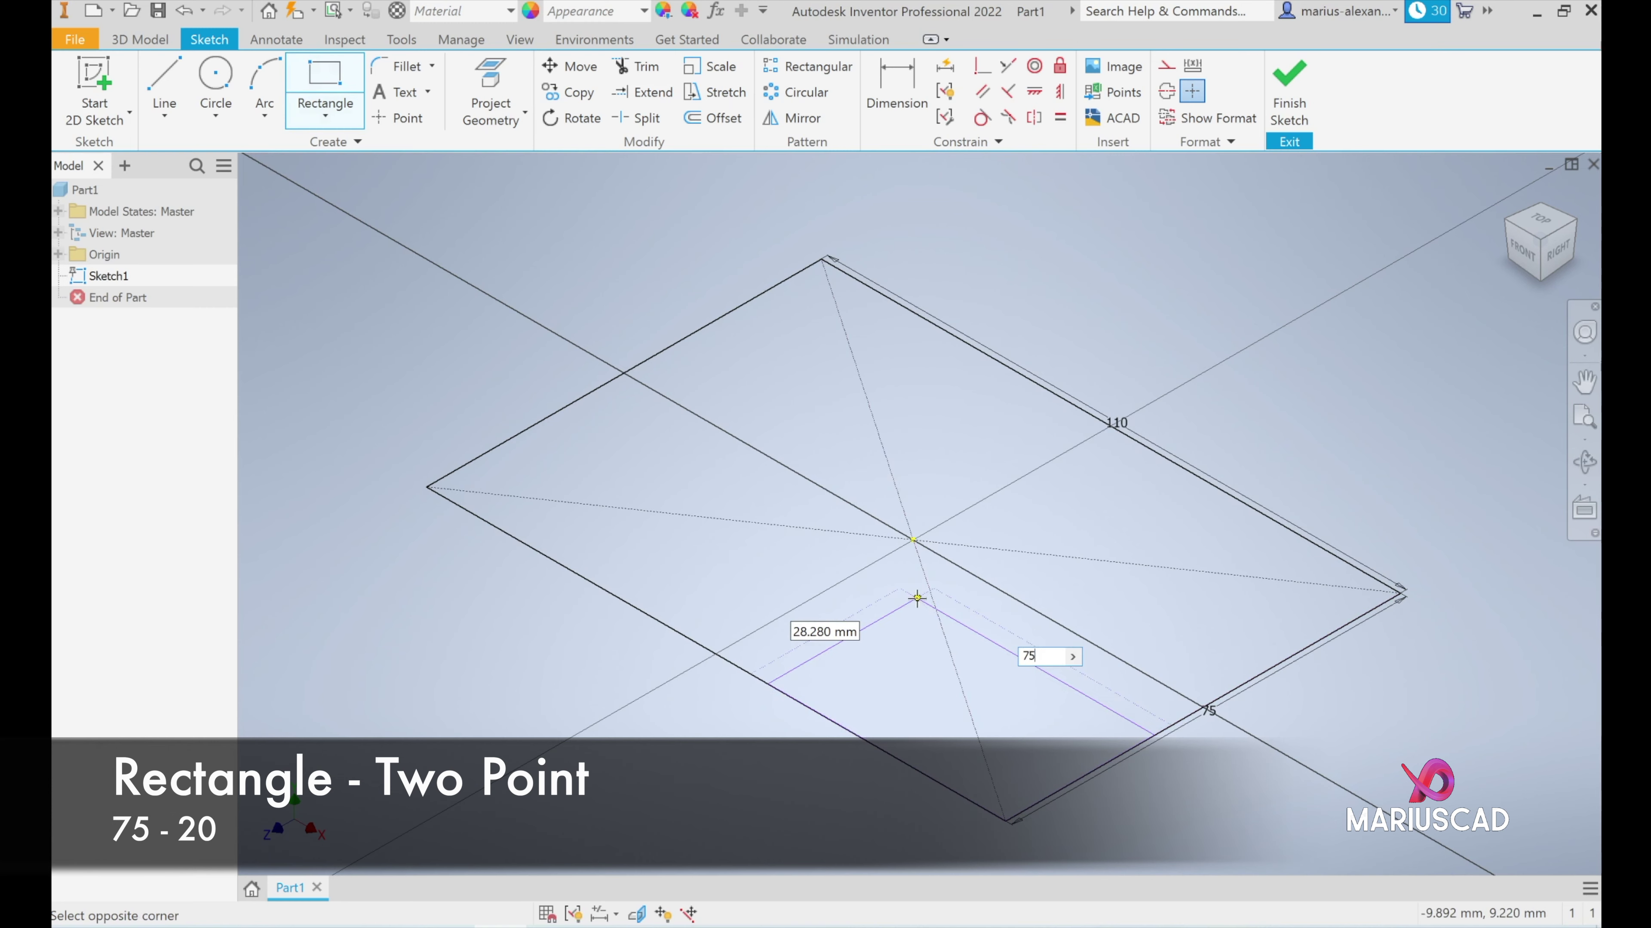
key("Tab")
type("20")
key("Tab")
key("Return")
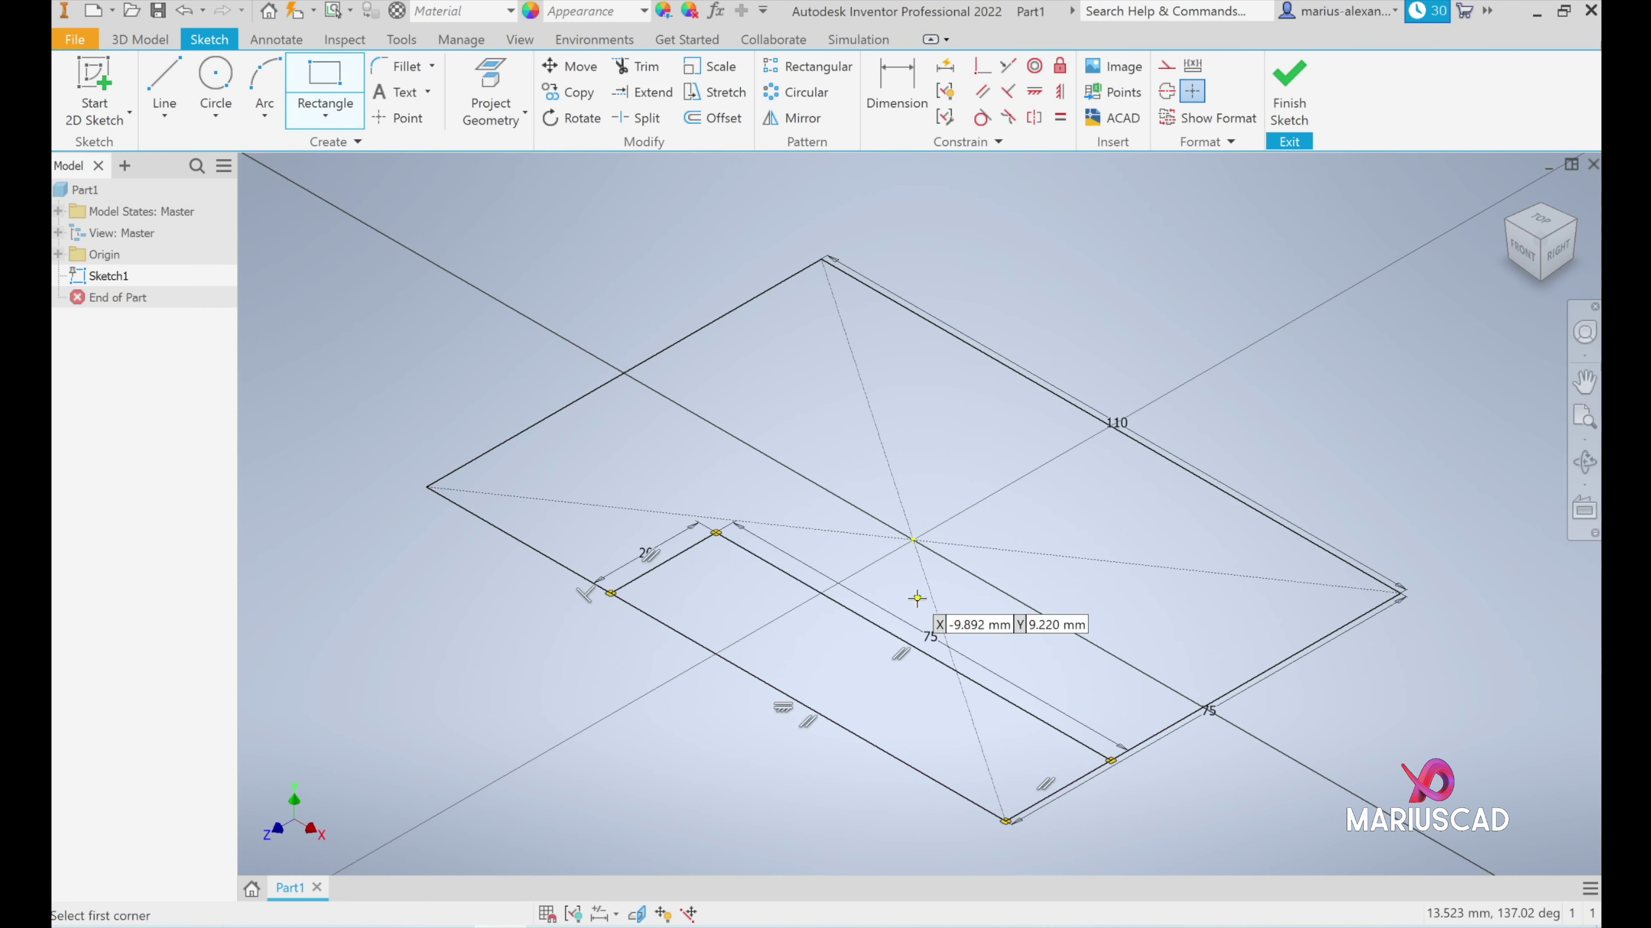
key("Escape")
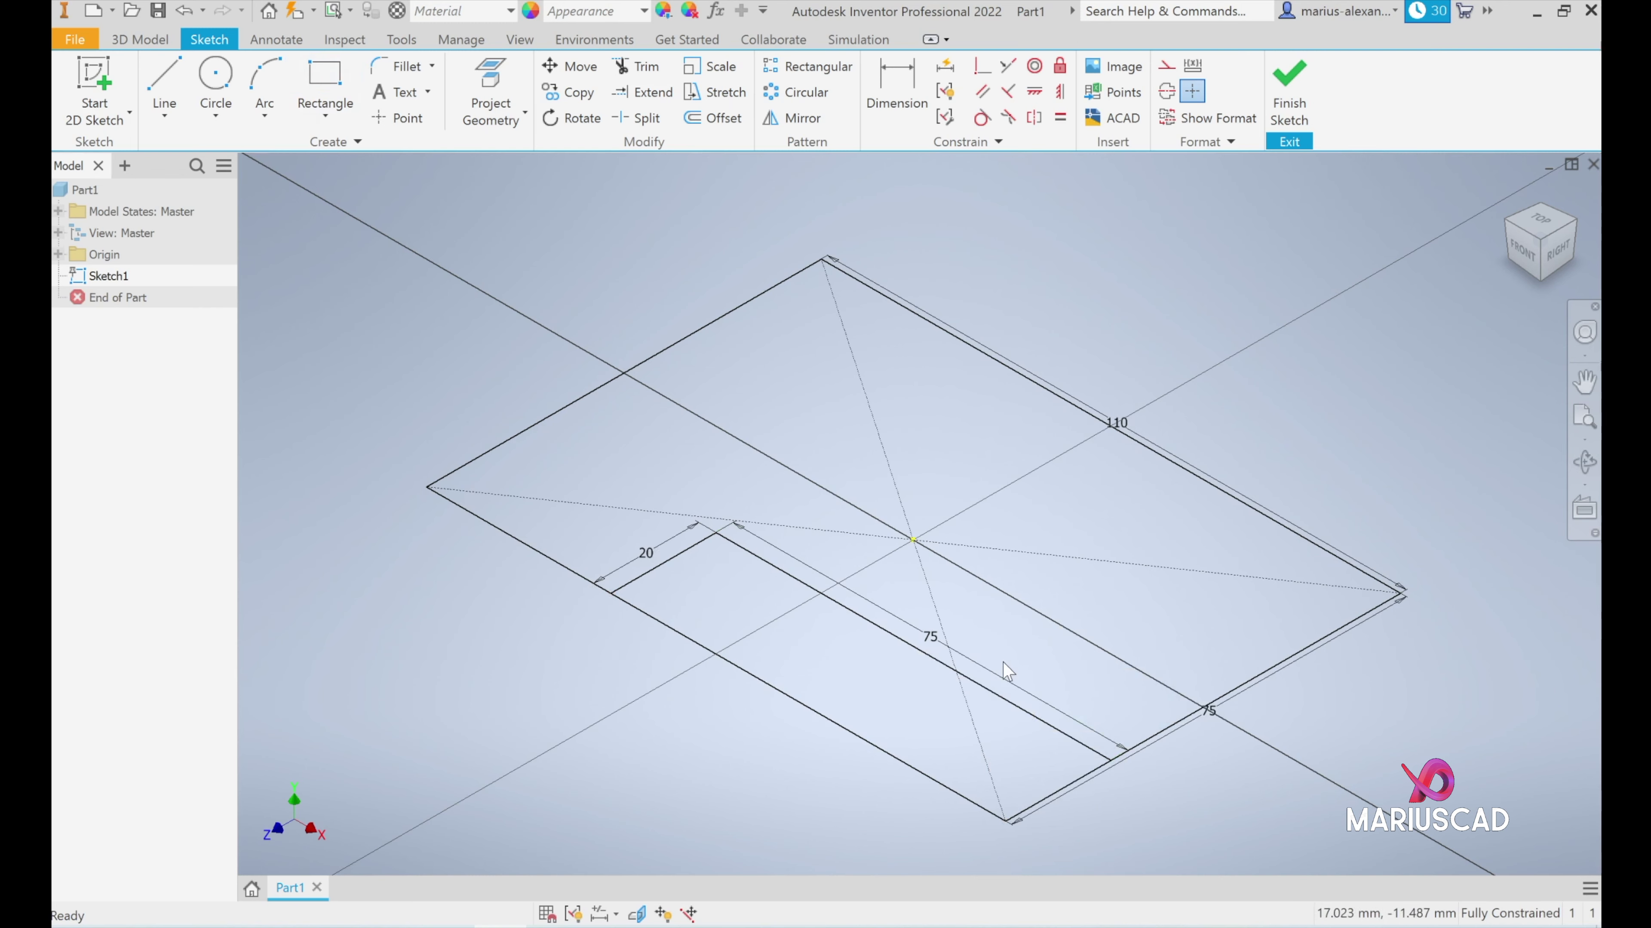
Select both 75 dimensions and the 110 dimension.
left_click(931, 644)
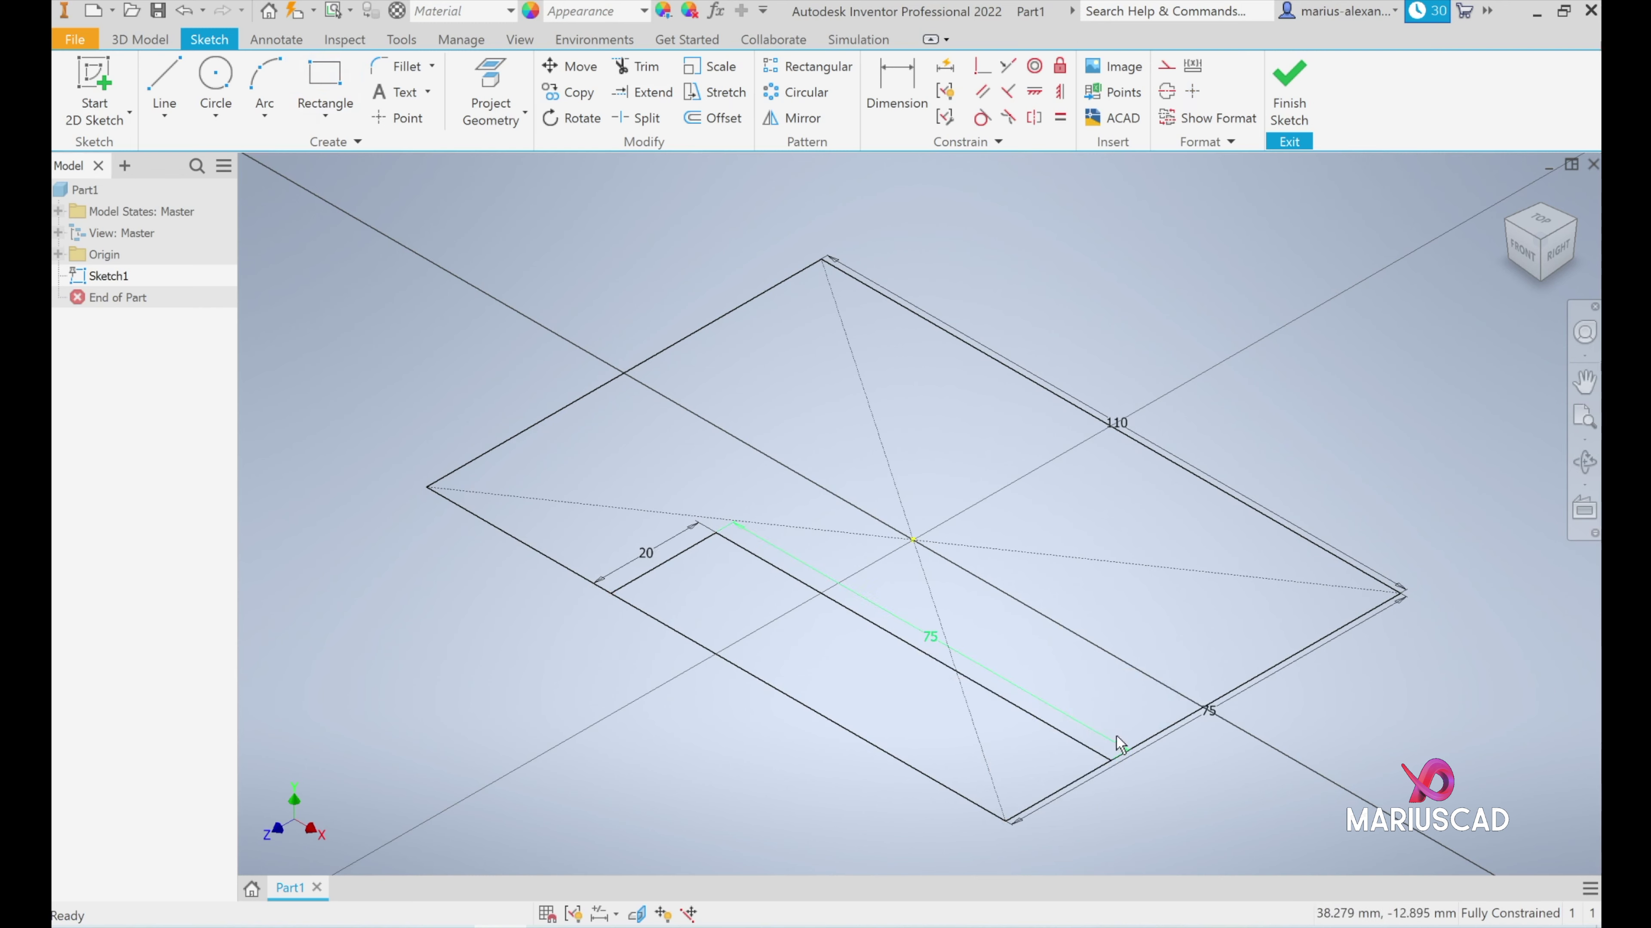
left_click(1204, 717, "ctrl")
left_click(1127, 422, "ctrl")
Delete the four dimensions and trim away the overlapping inner line segments.
right_click(662, 549)
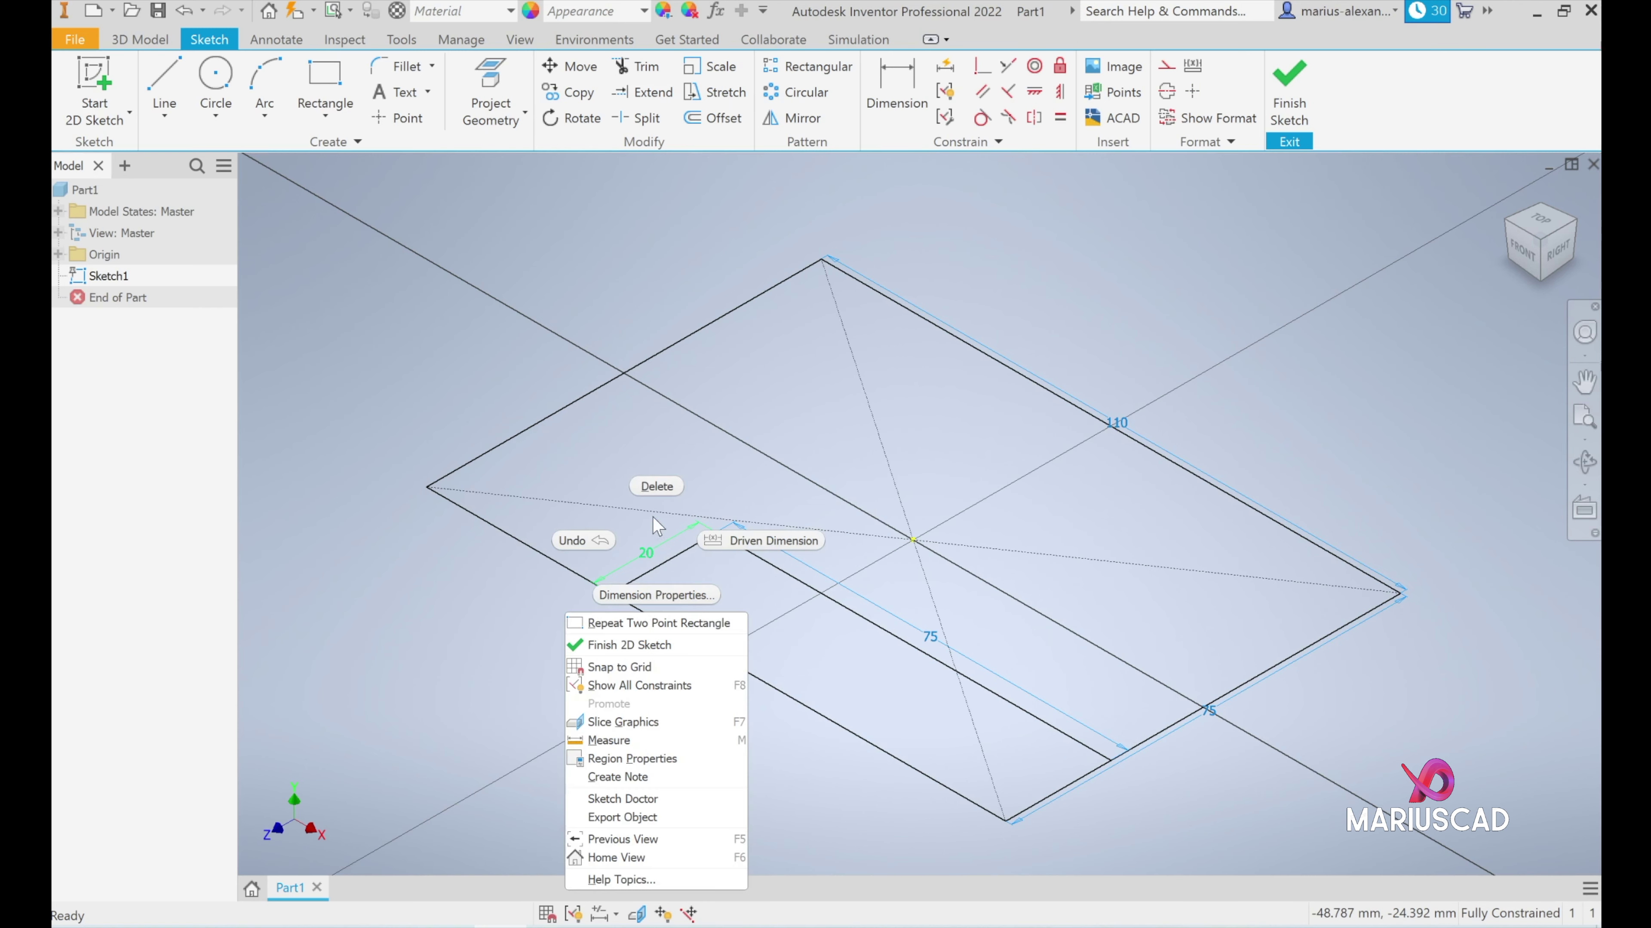
left_click(643, 477)
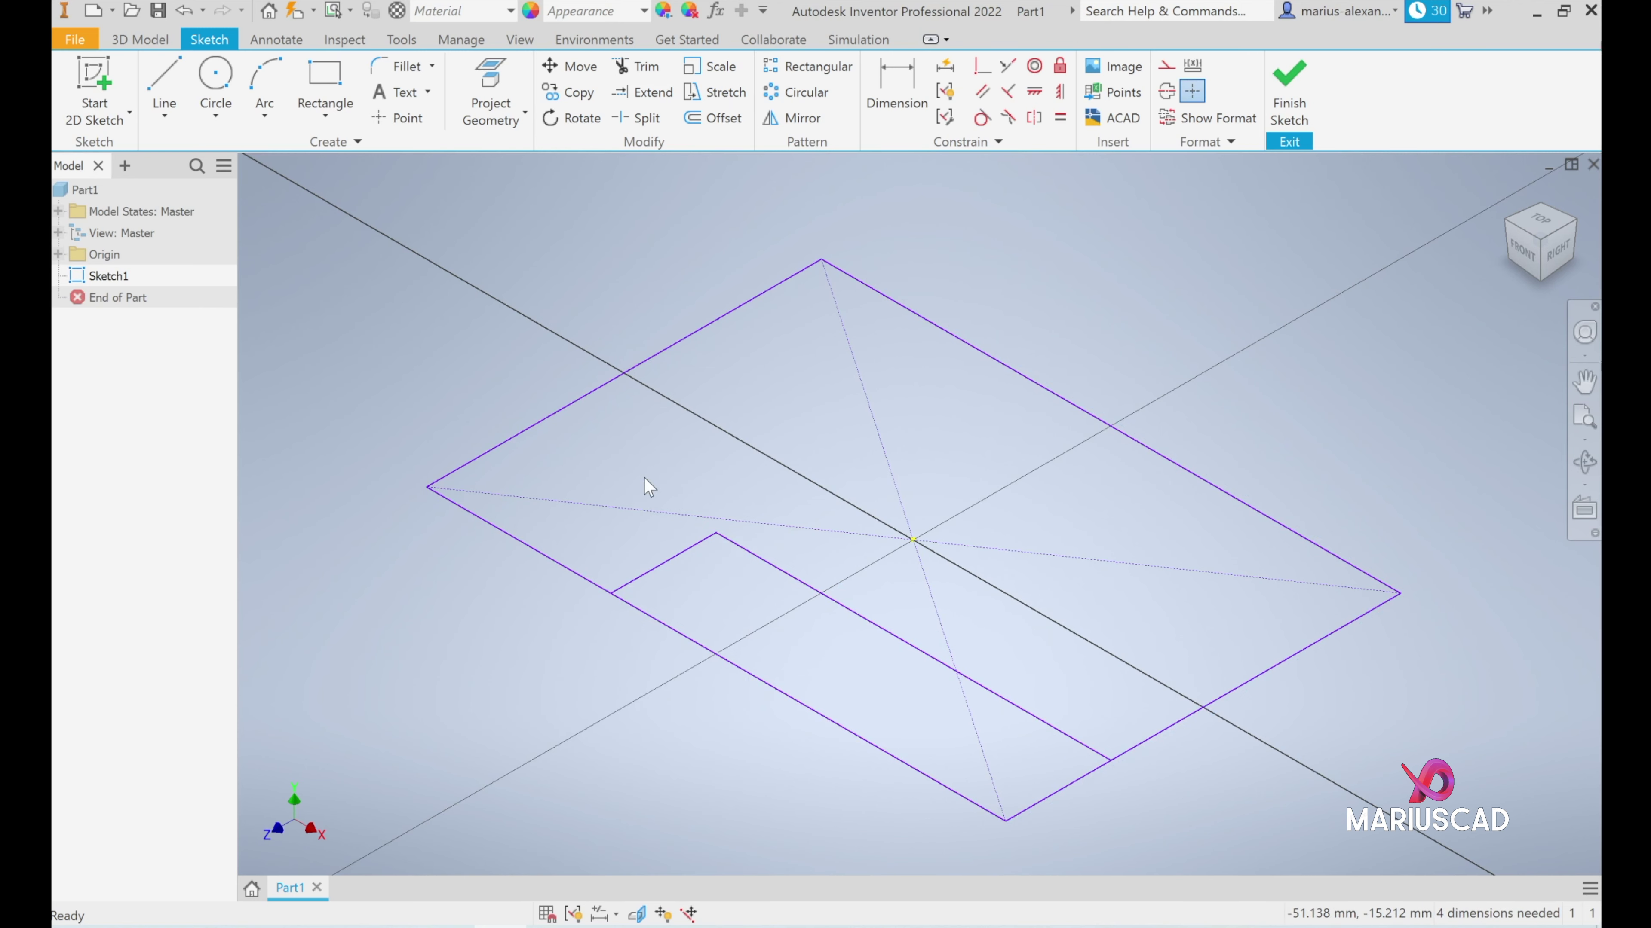
left_click(656, 71)
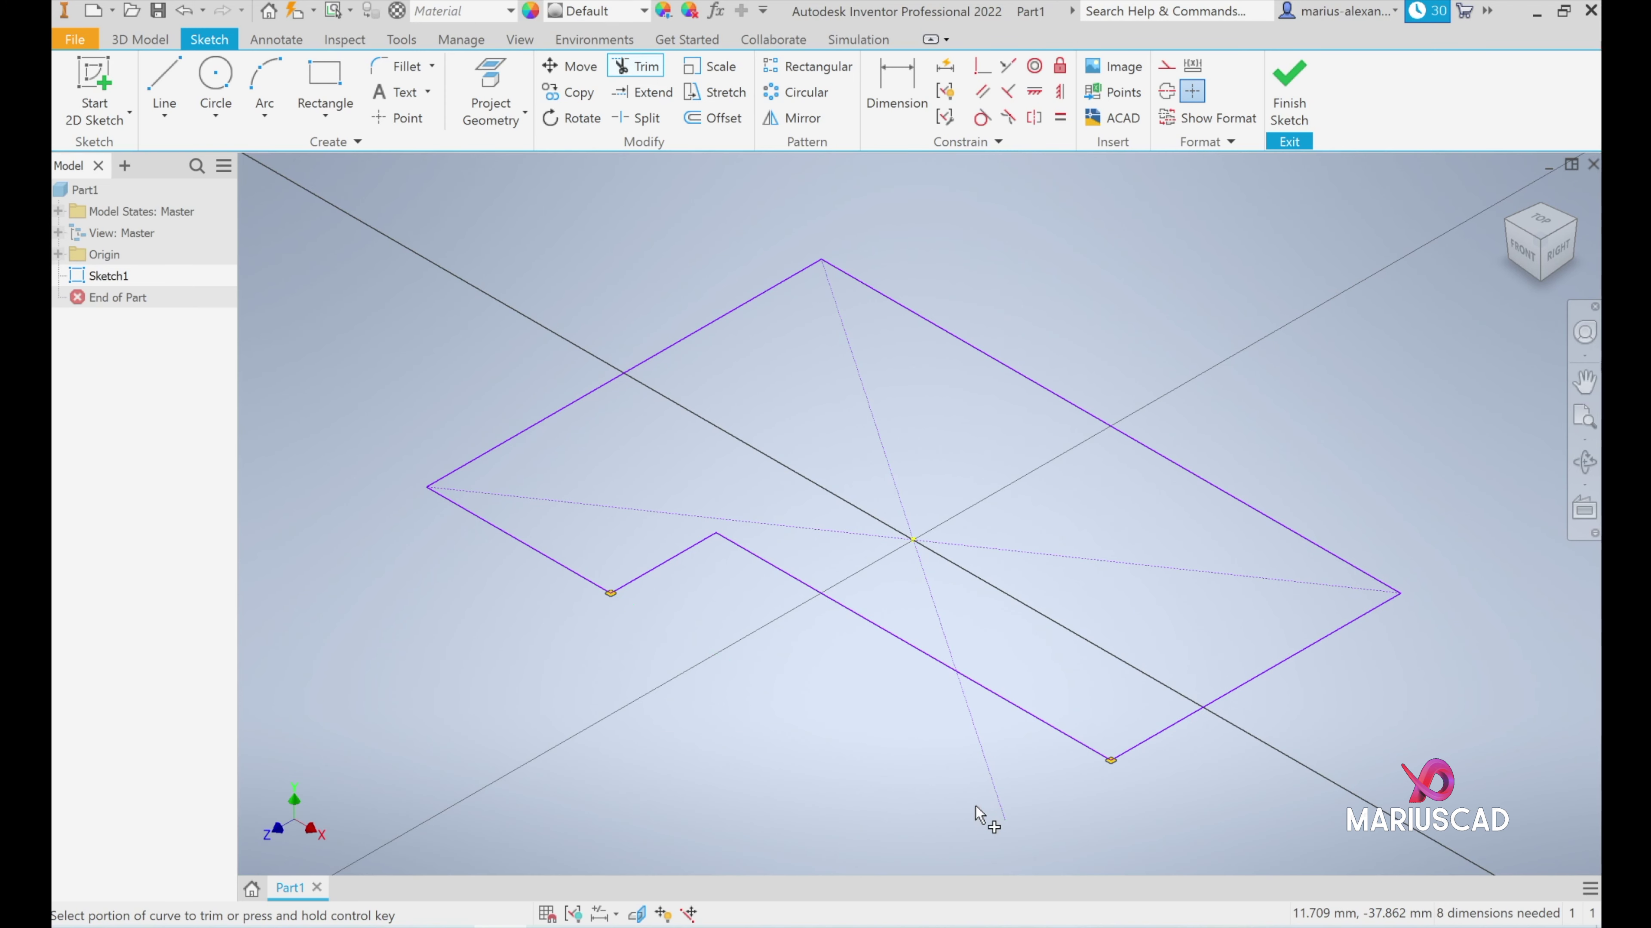
key("alt+Tab")
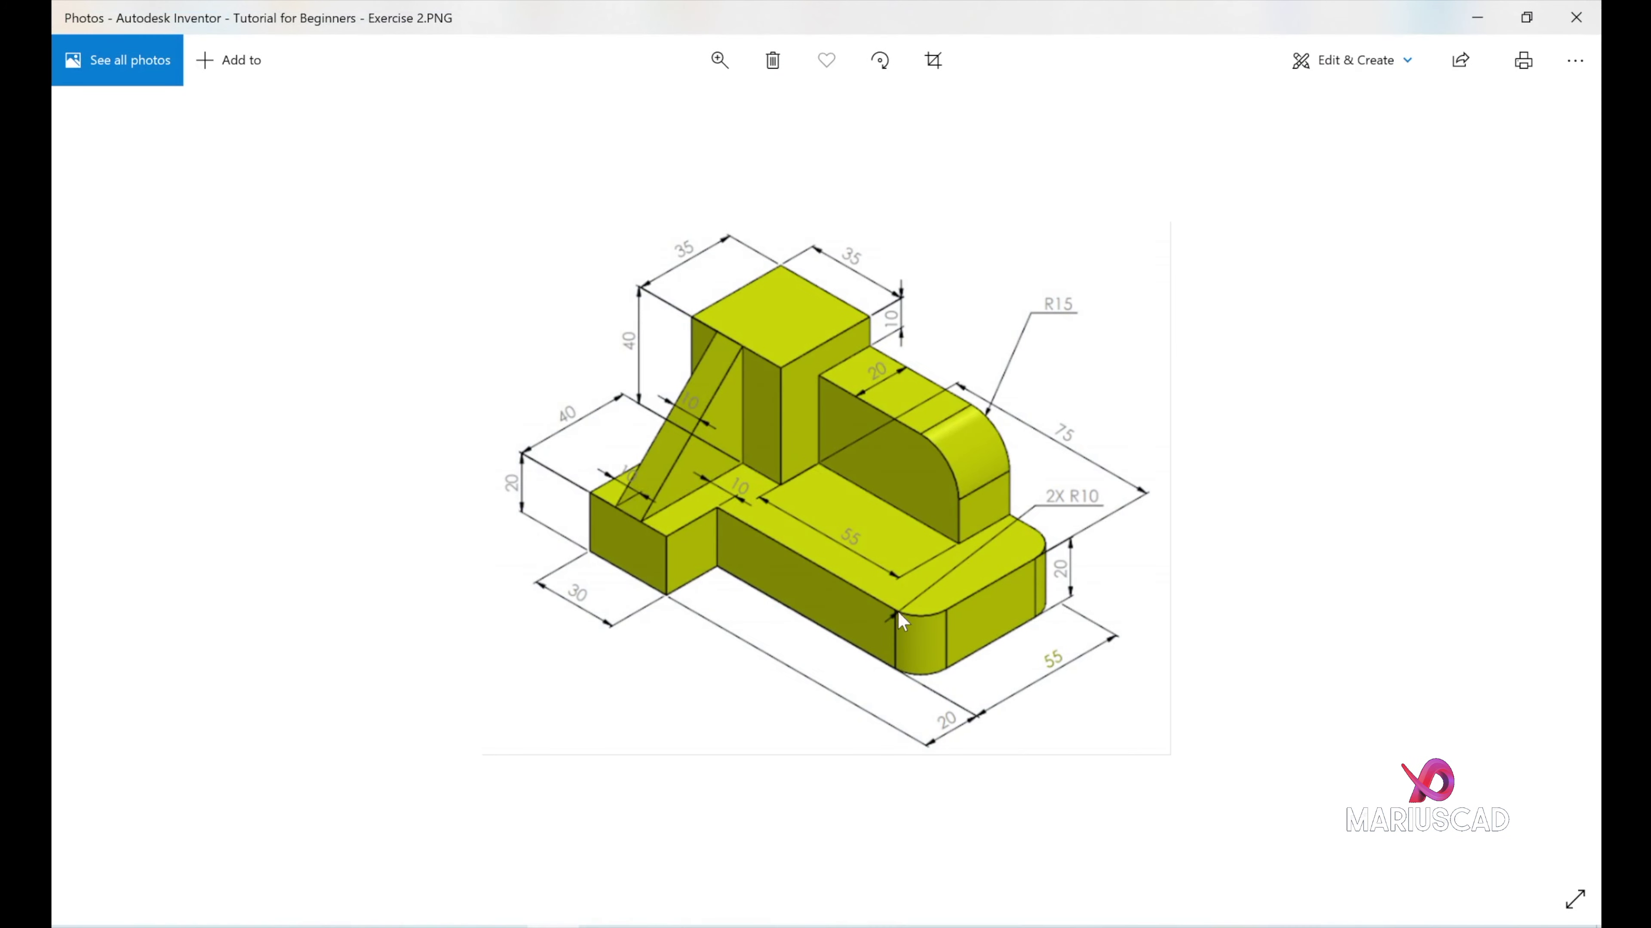
left_click(1477, 17)
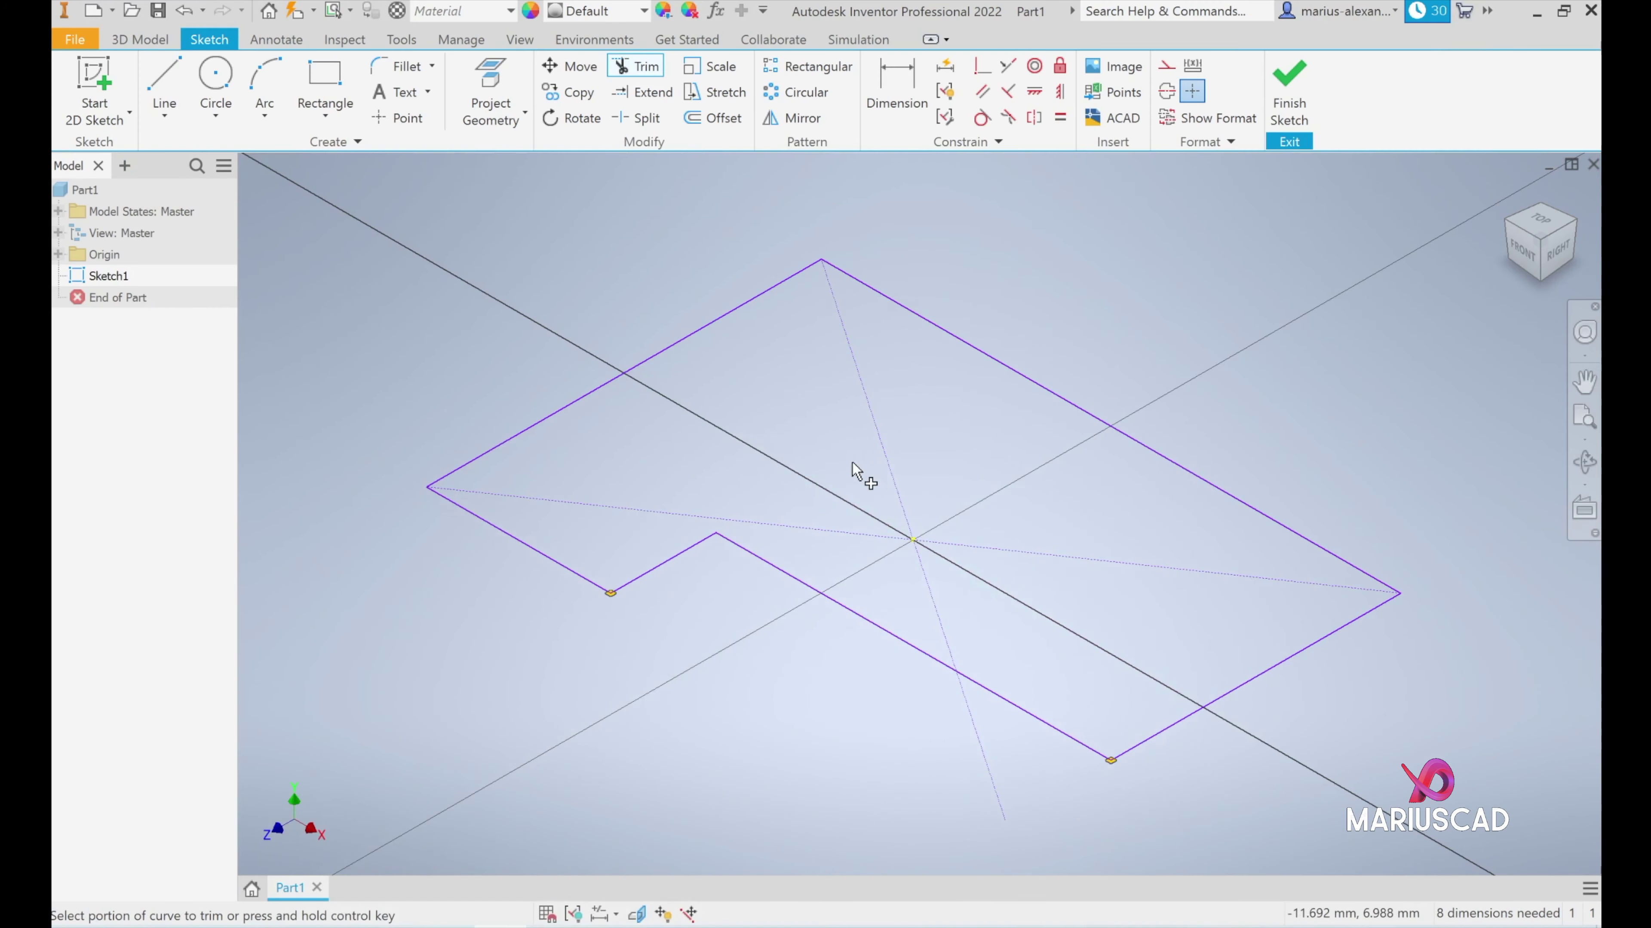
Round the bottom and right outer corners with 10 mm fillets, then finish the sketch.
left_click(399, 65)
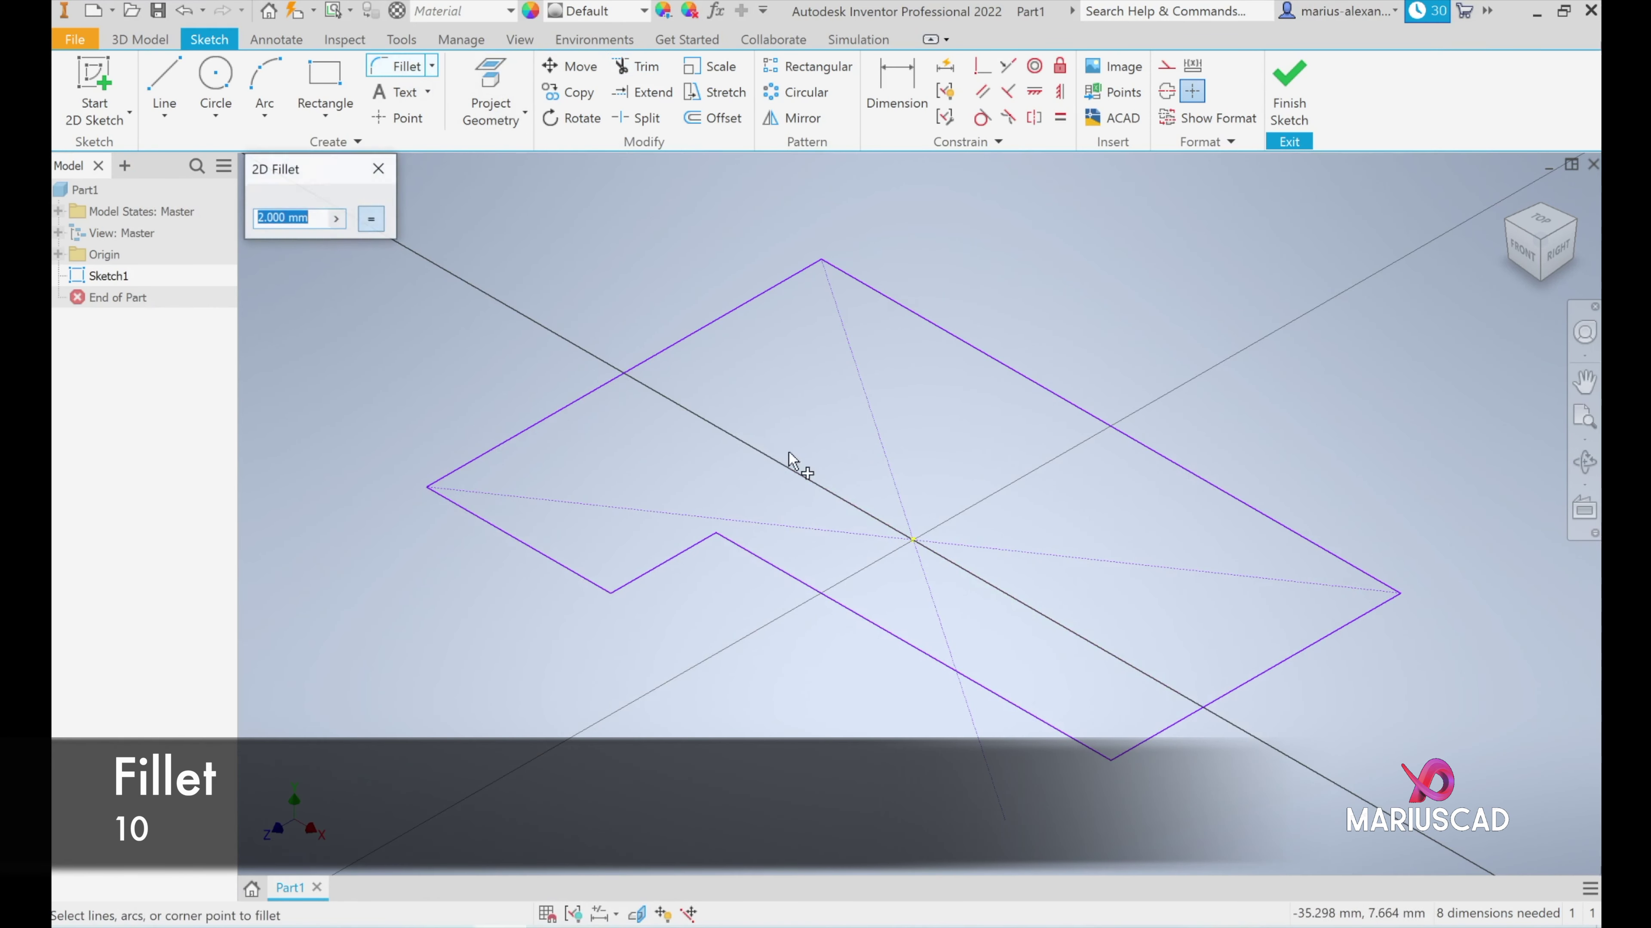
type("10")
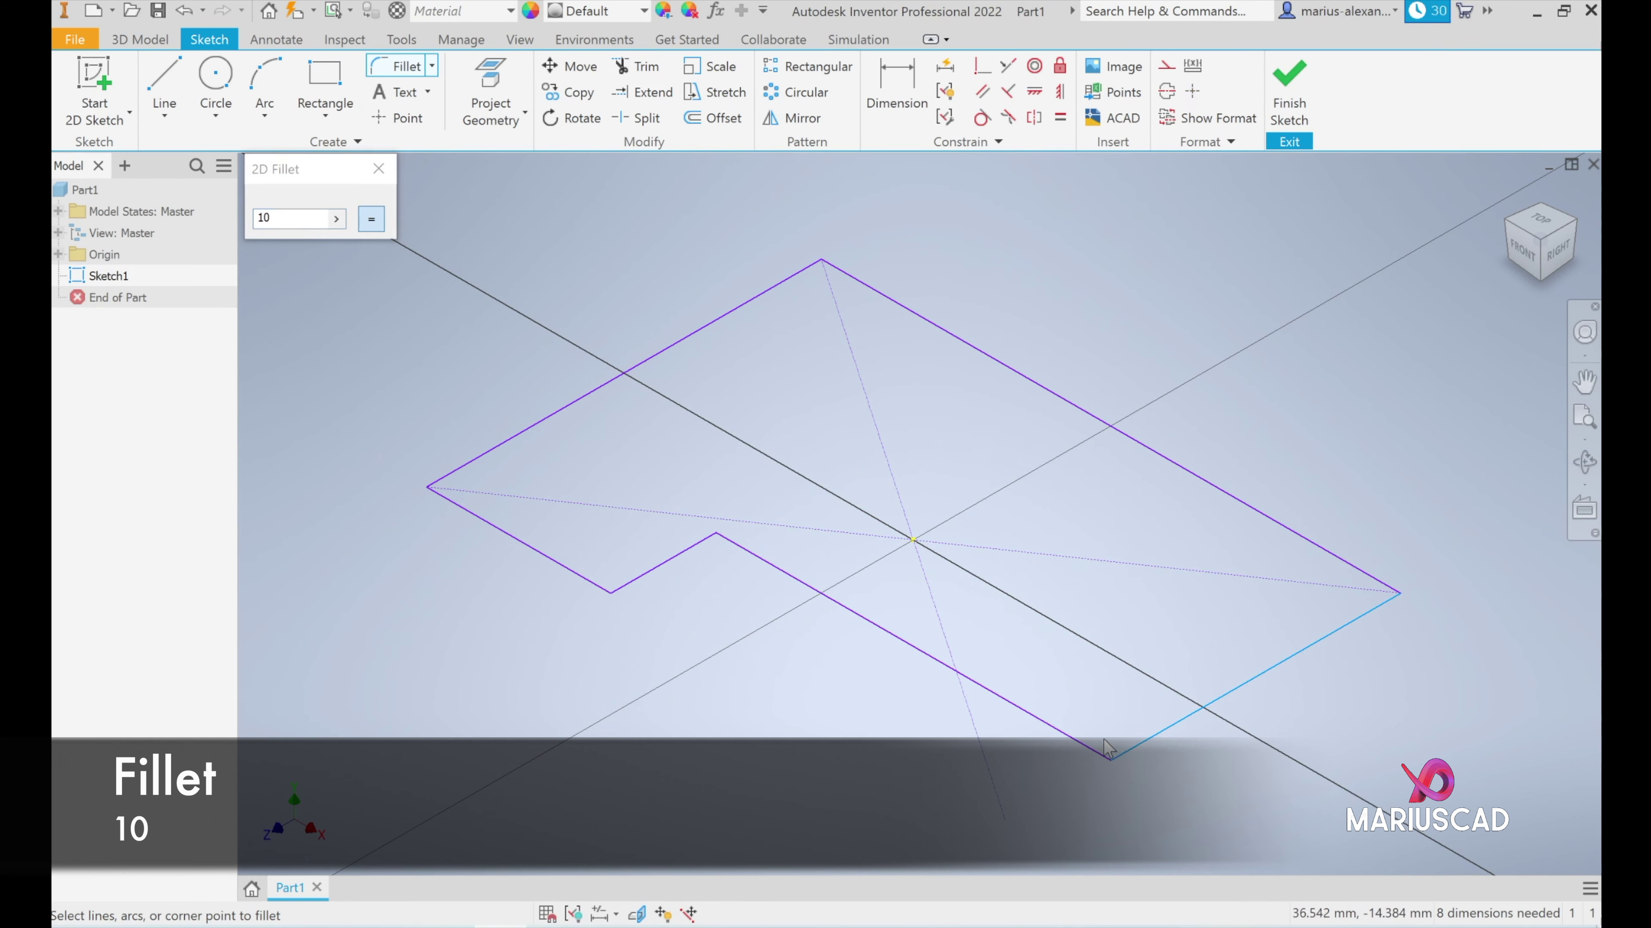
left_click(1072, 738)
left_click(1372, 608)
left_click(1369, 610)
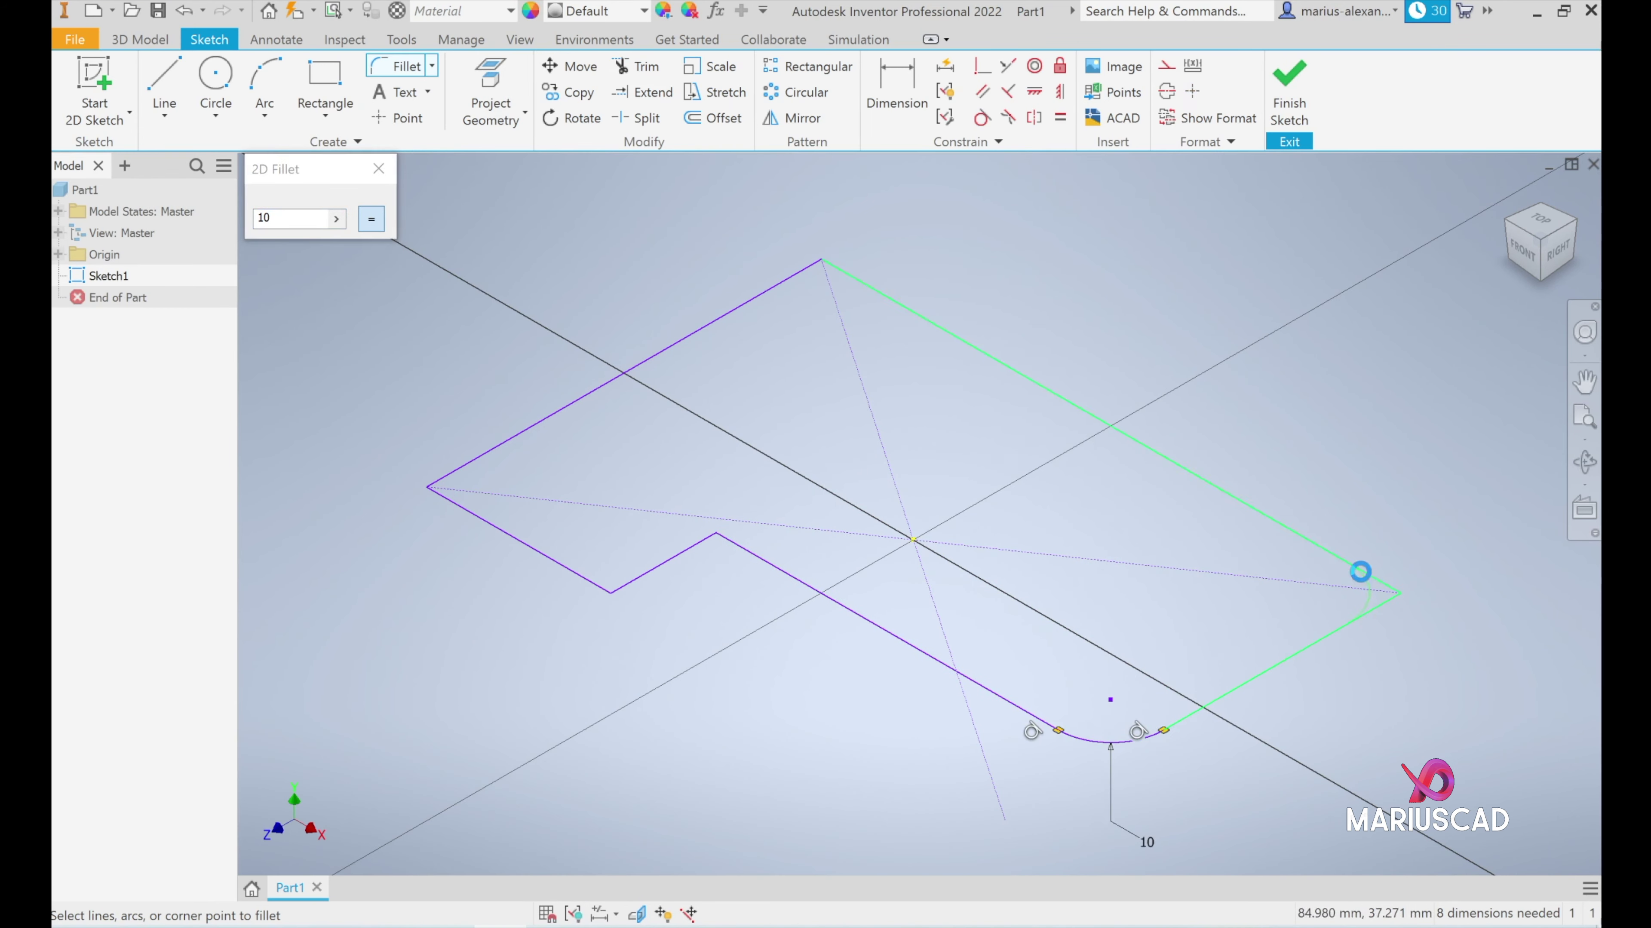
left_click(1356, 572)
left_click(380, 169)
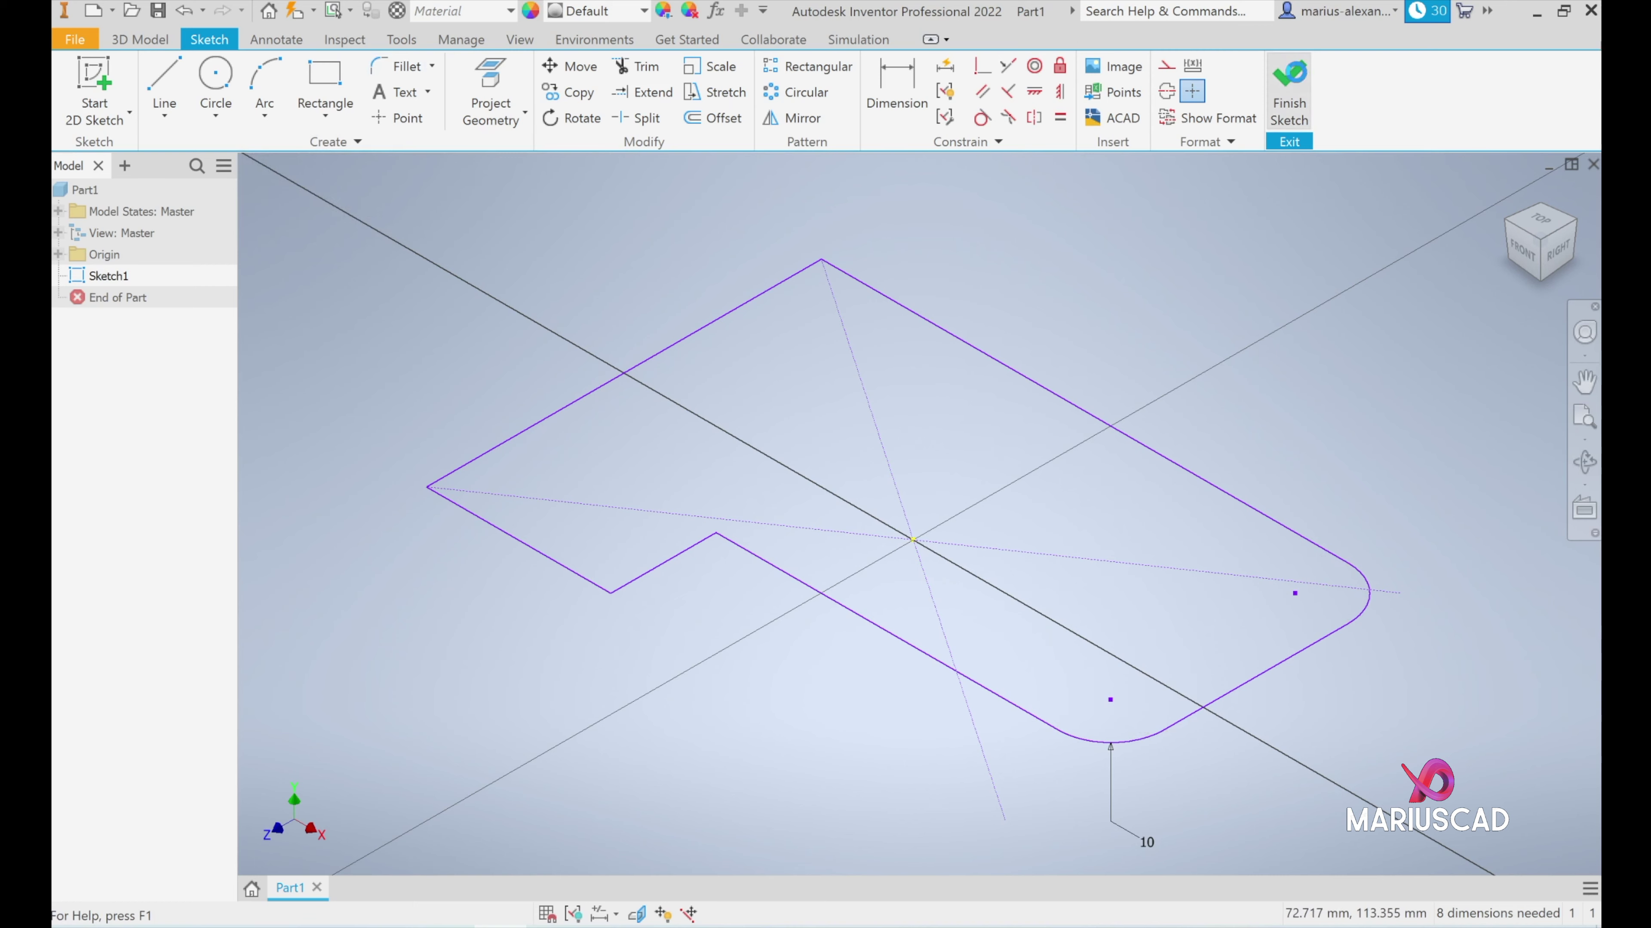
left_click(1288, 87)
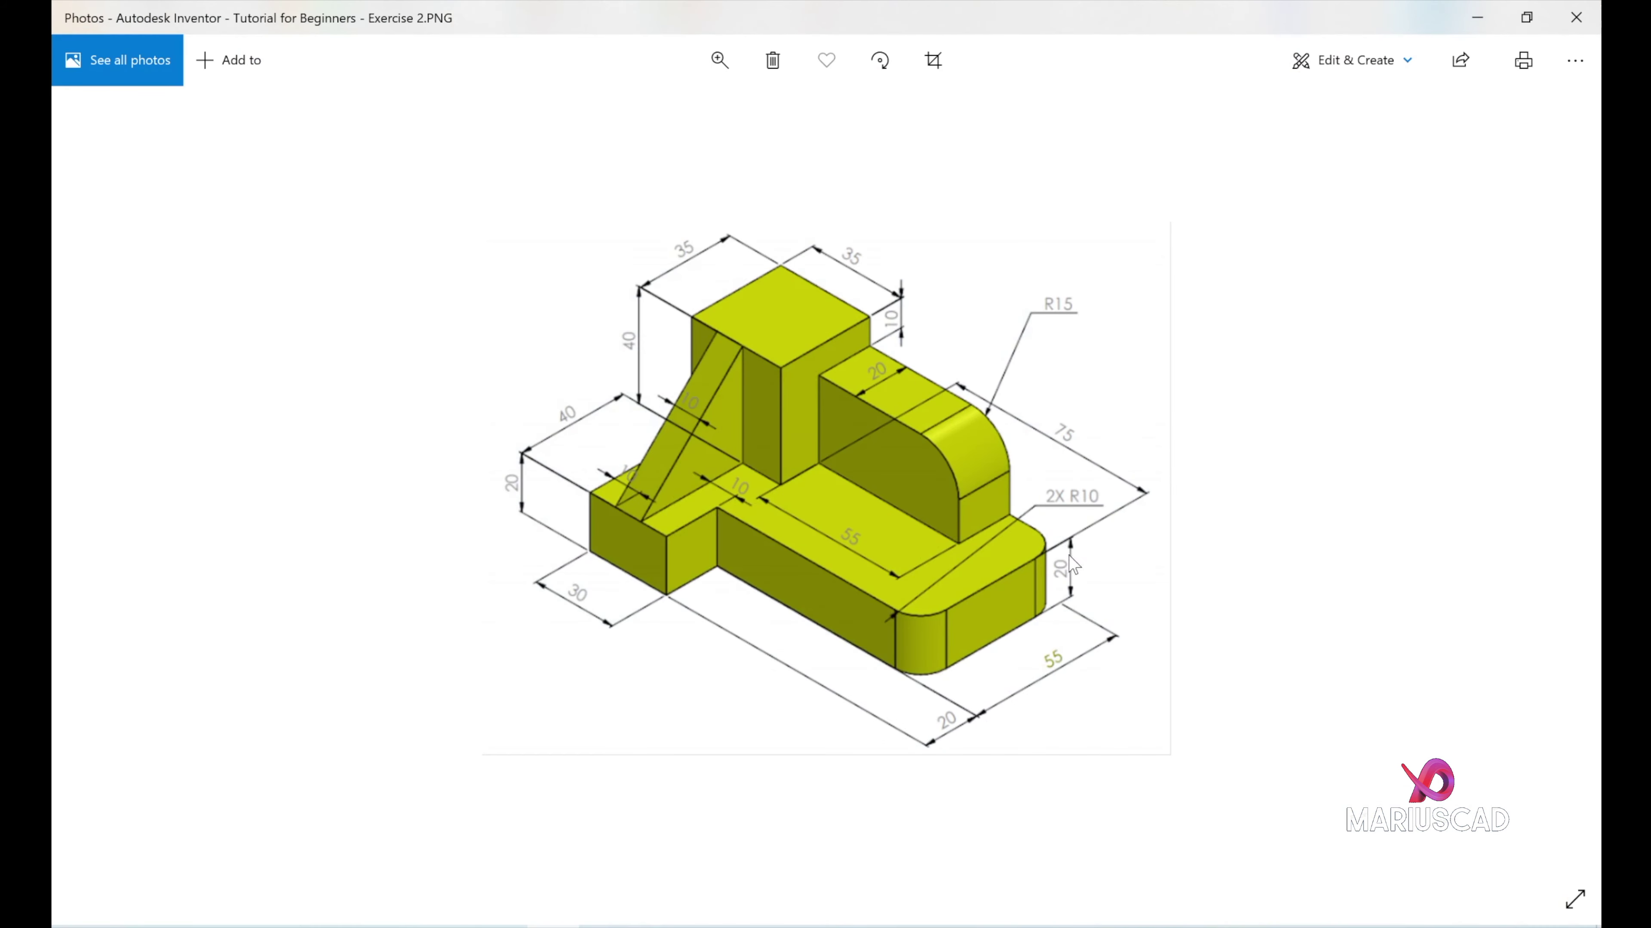
Extrude the filleted L-shaped outline 20 mm as Extrusion1.
left_click(1575, 17)
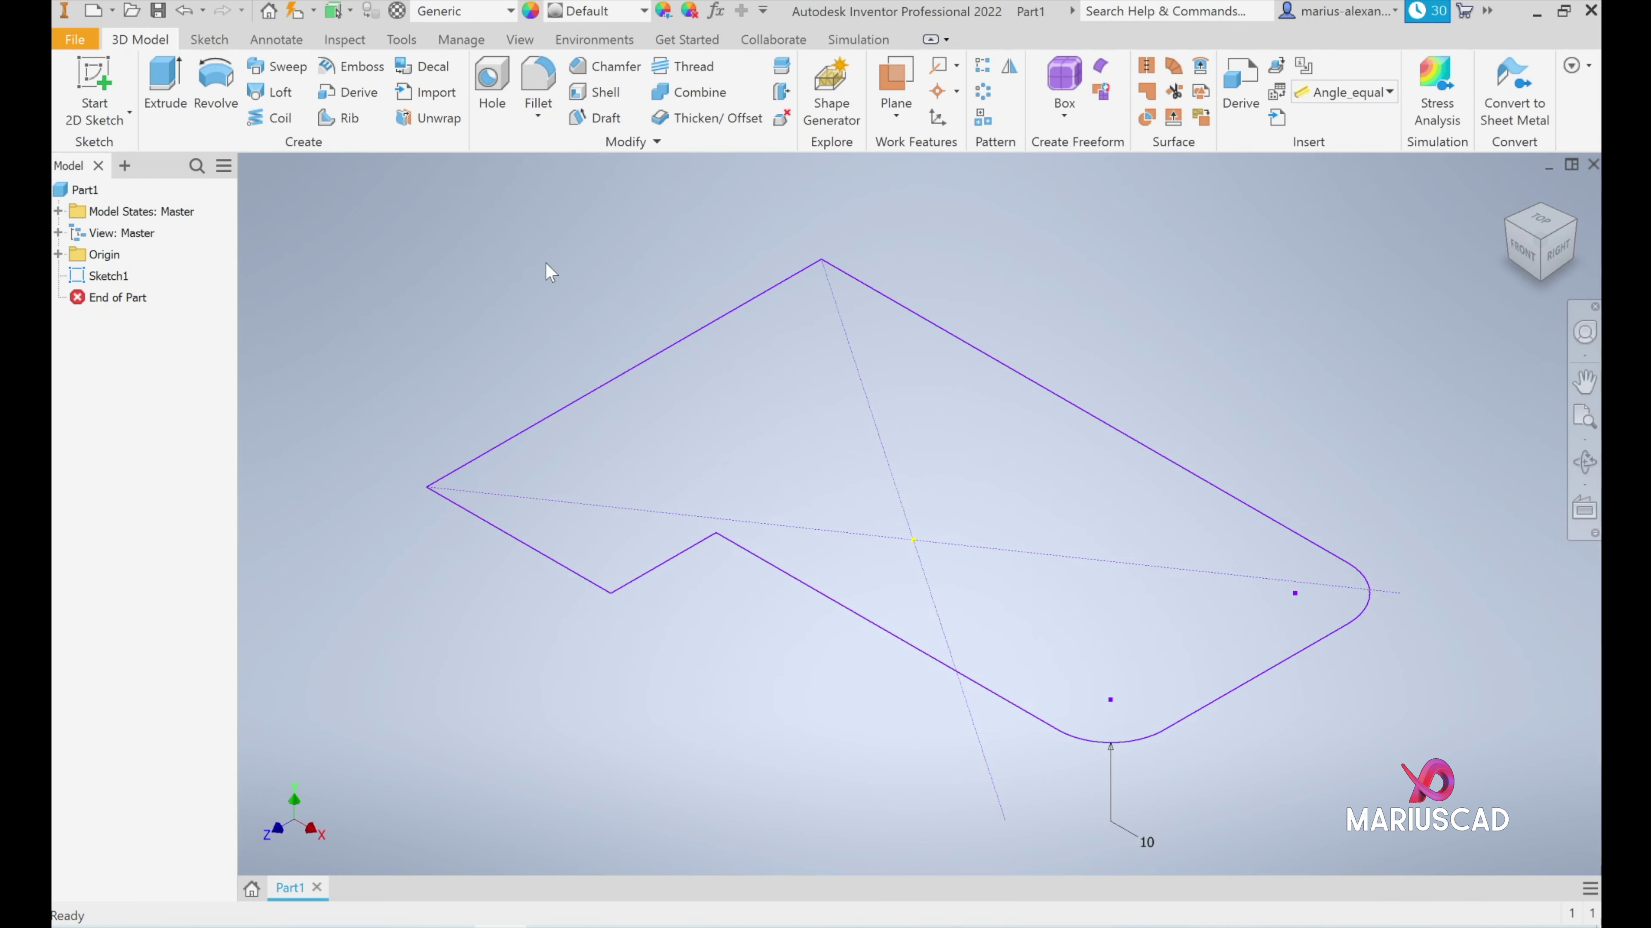
left_click(188, 79)
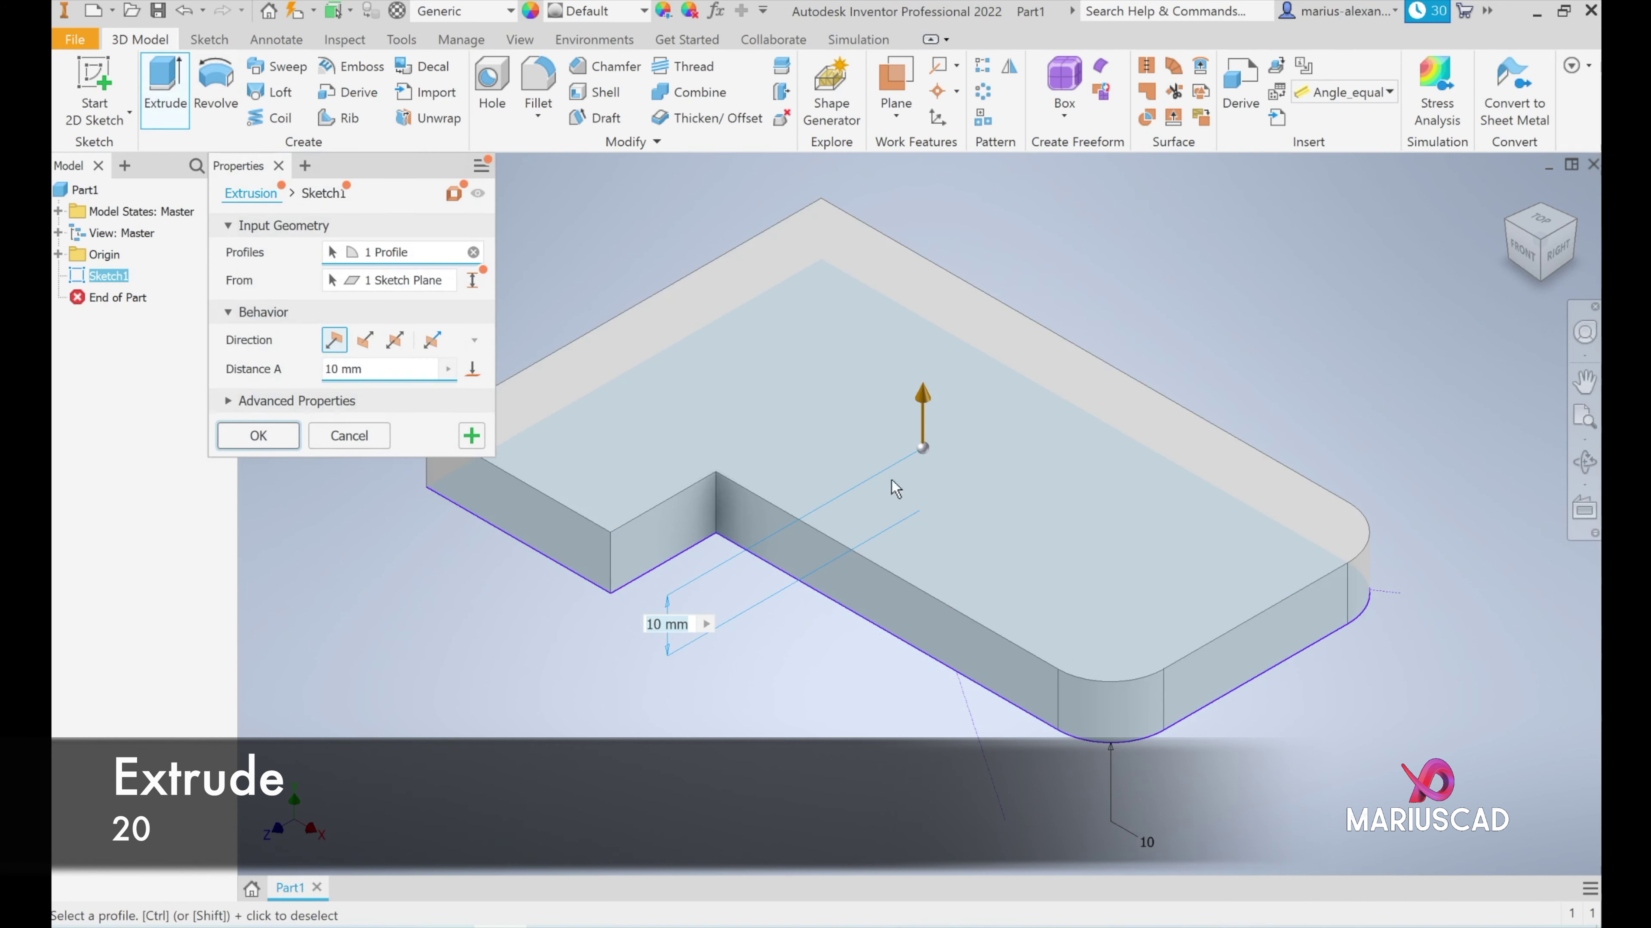
left_click_drag(362, 369, 281, 364)
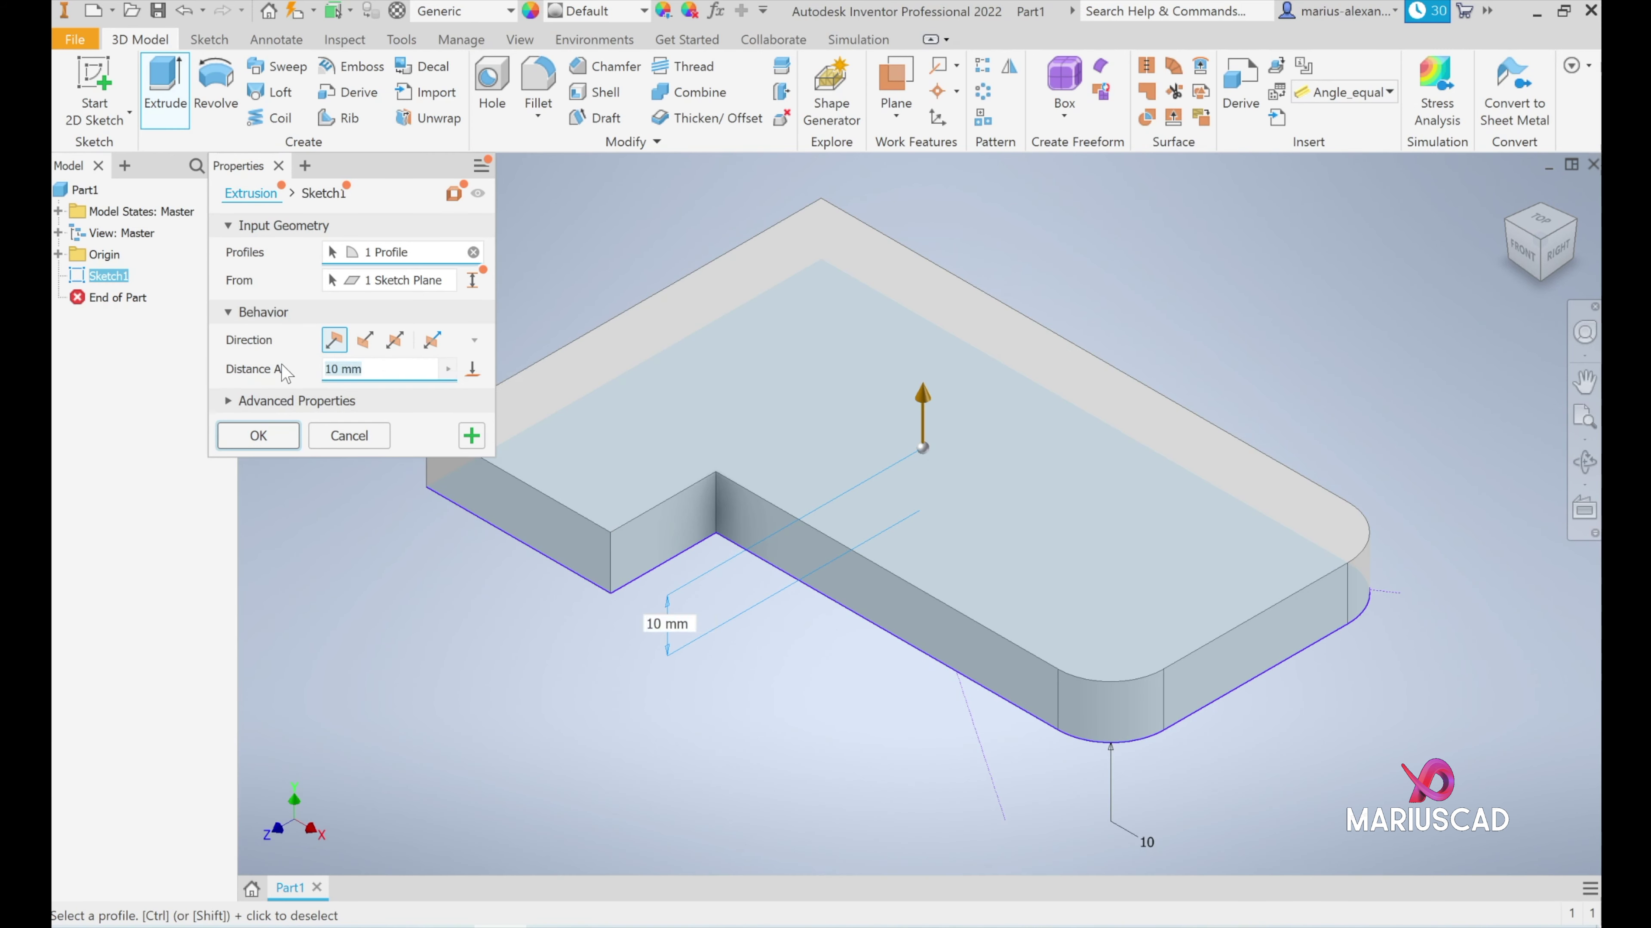
type("20")
key("Return")
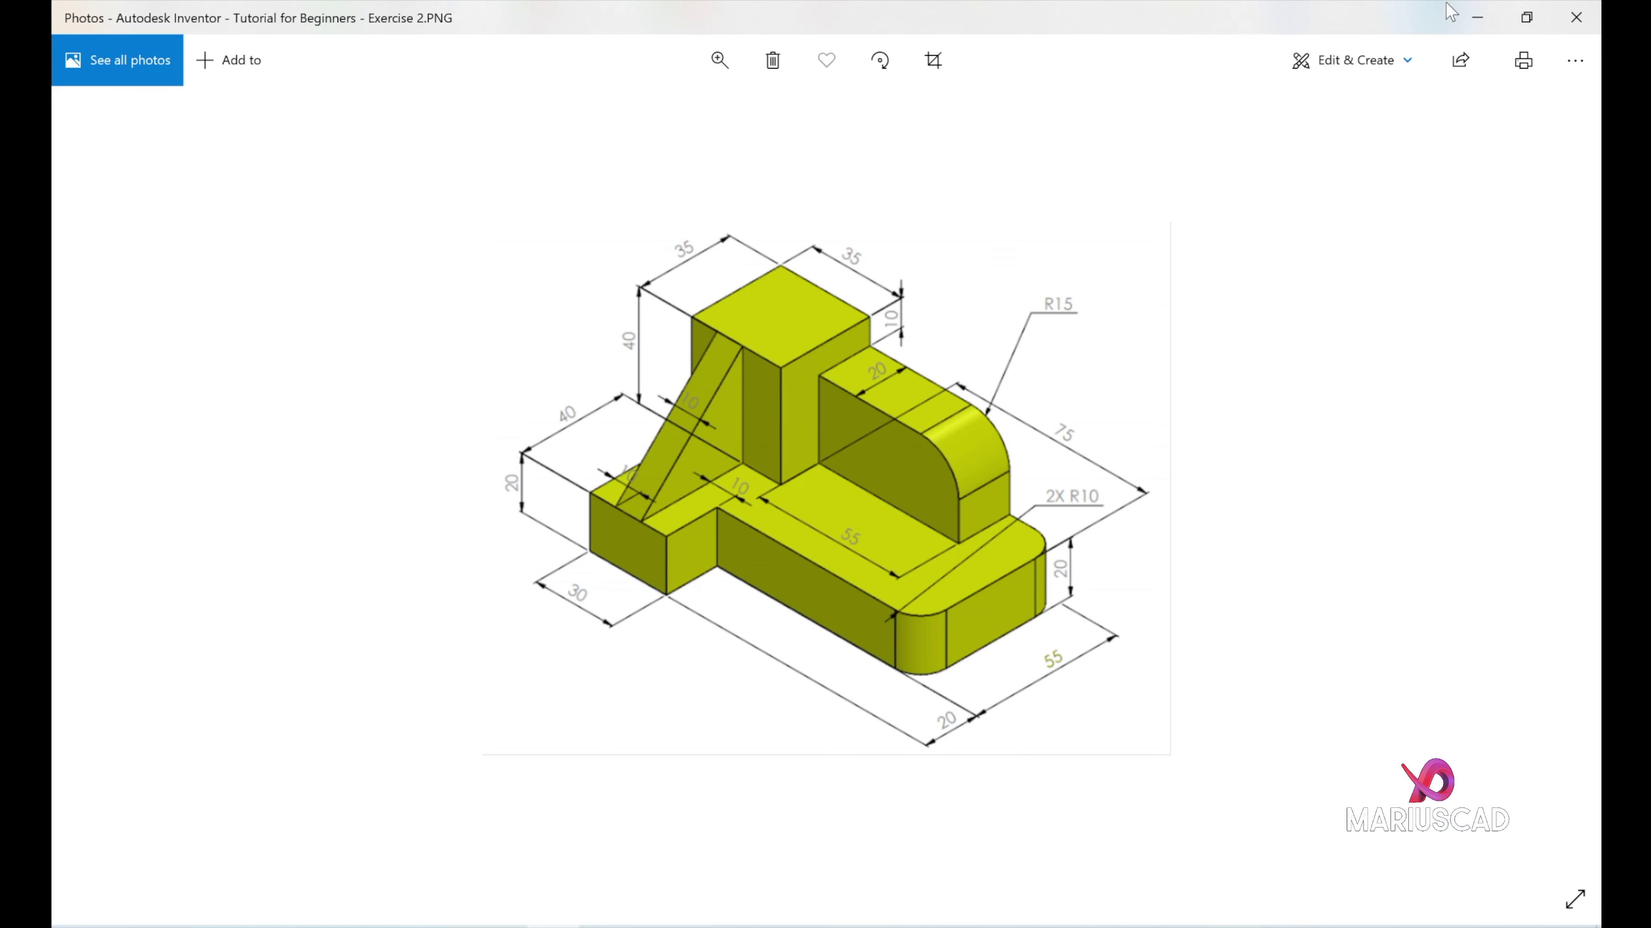
left_click(1477, 18)
On the base's top face, sketch a 35 × 35 mm square at the back corner.
key("s")
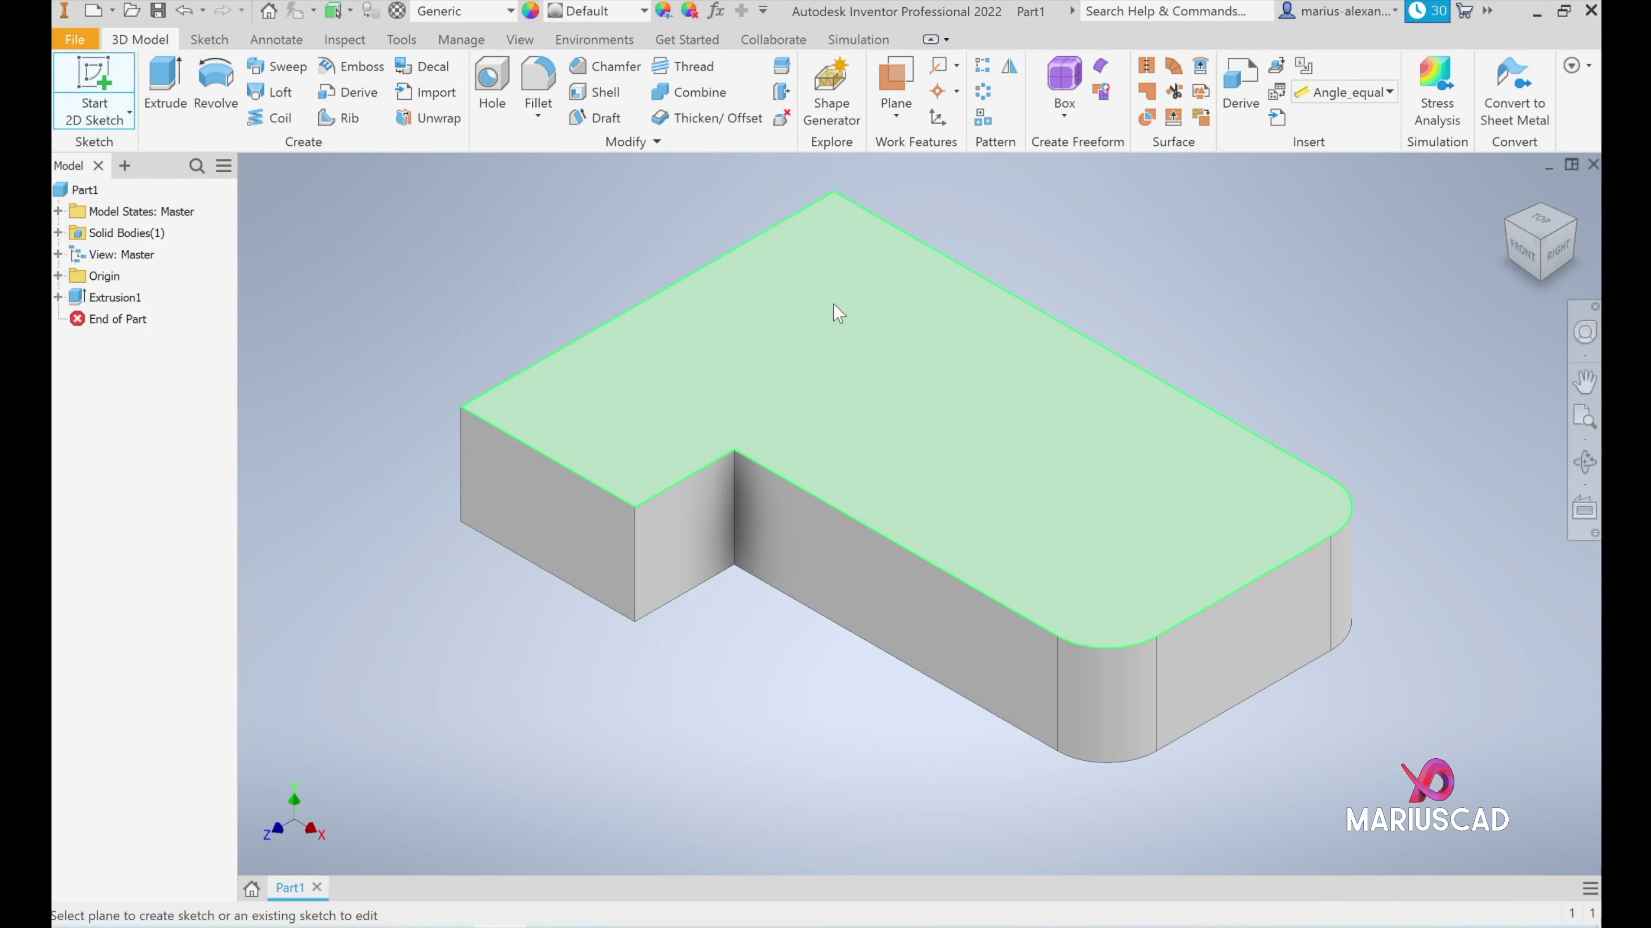
left_click(834, 305)
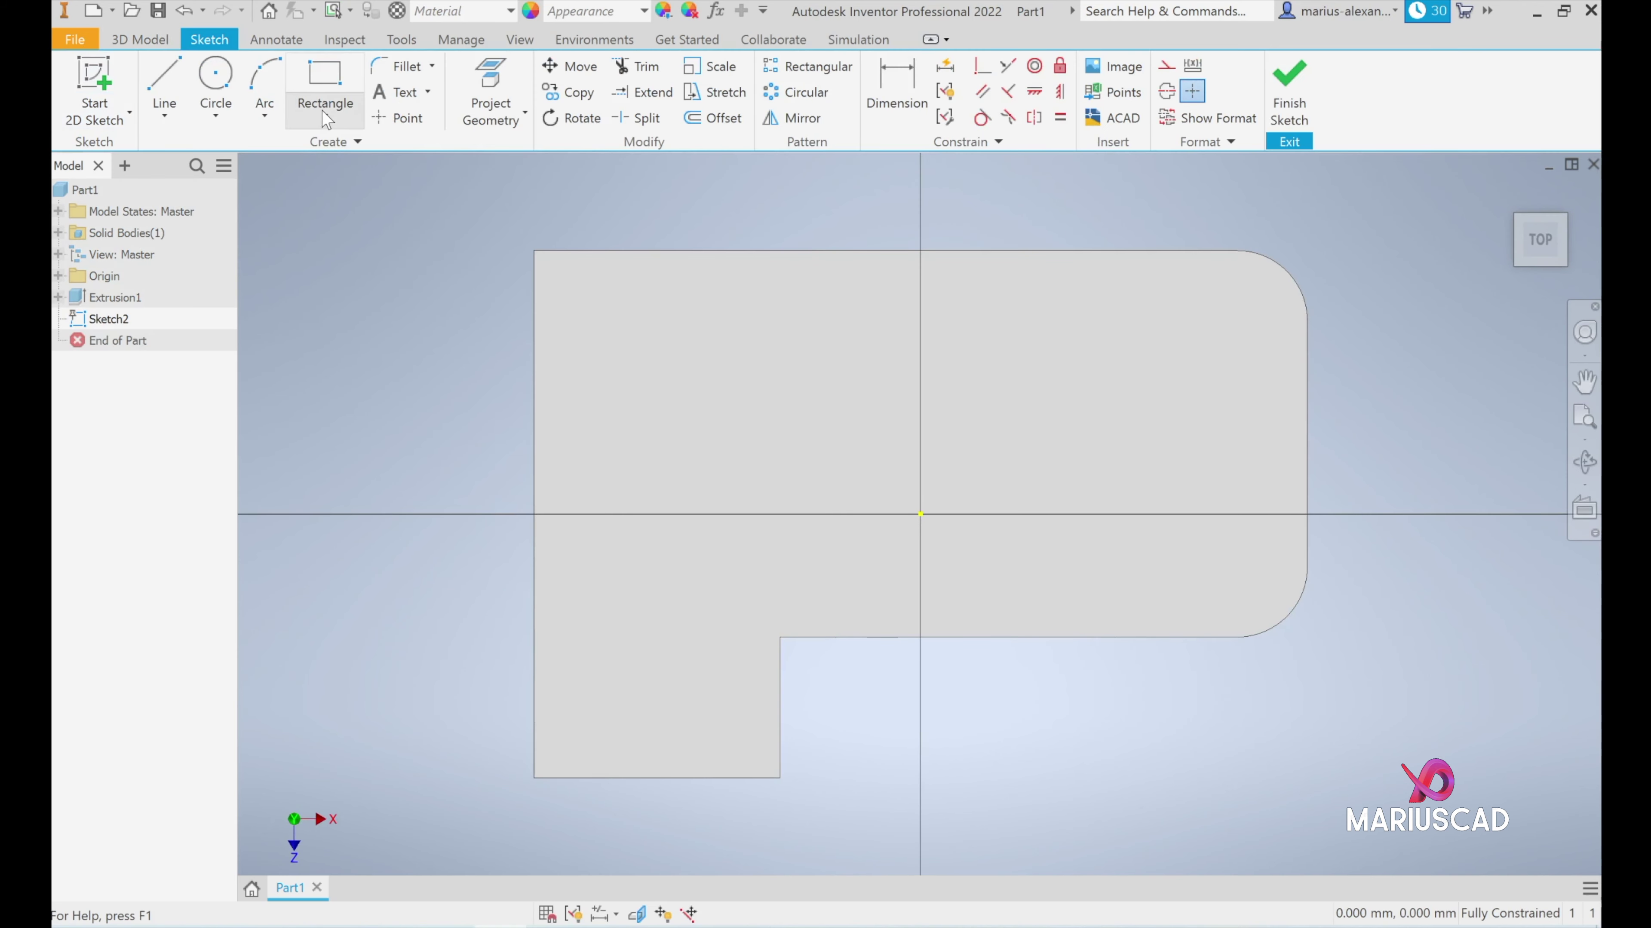
left_click(325, 119)
left_click(357, 153)
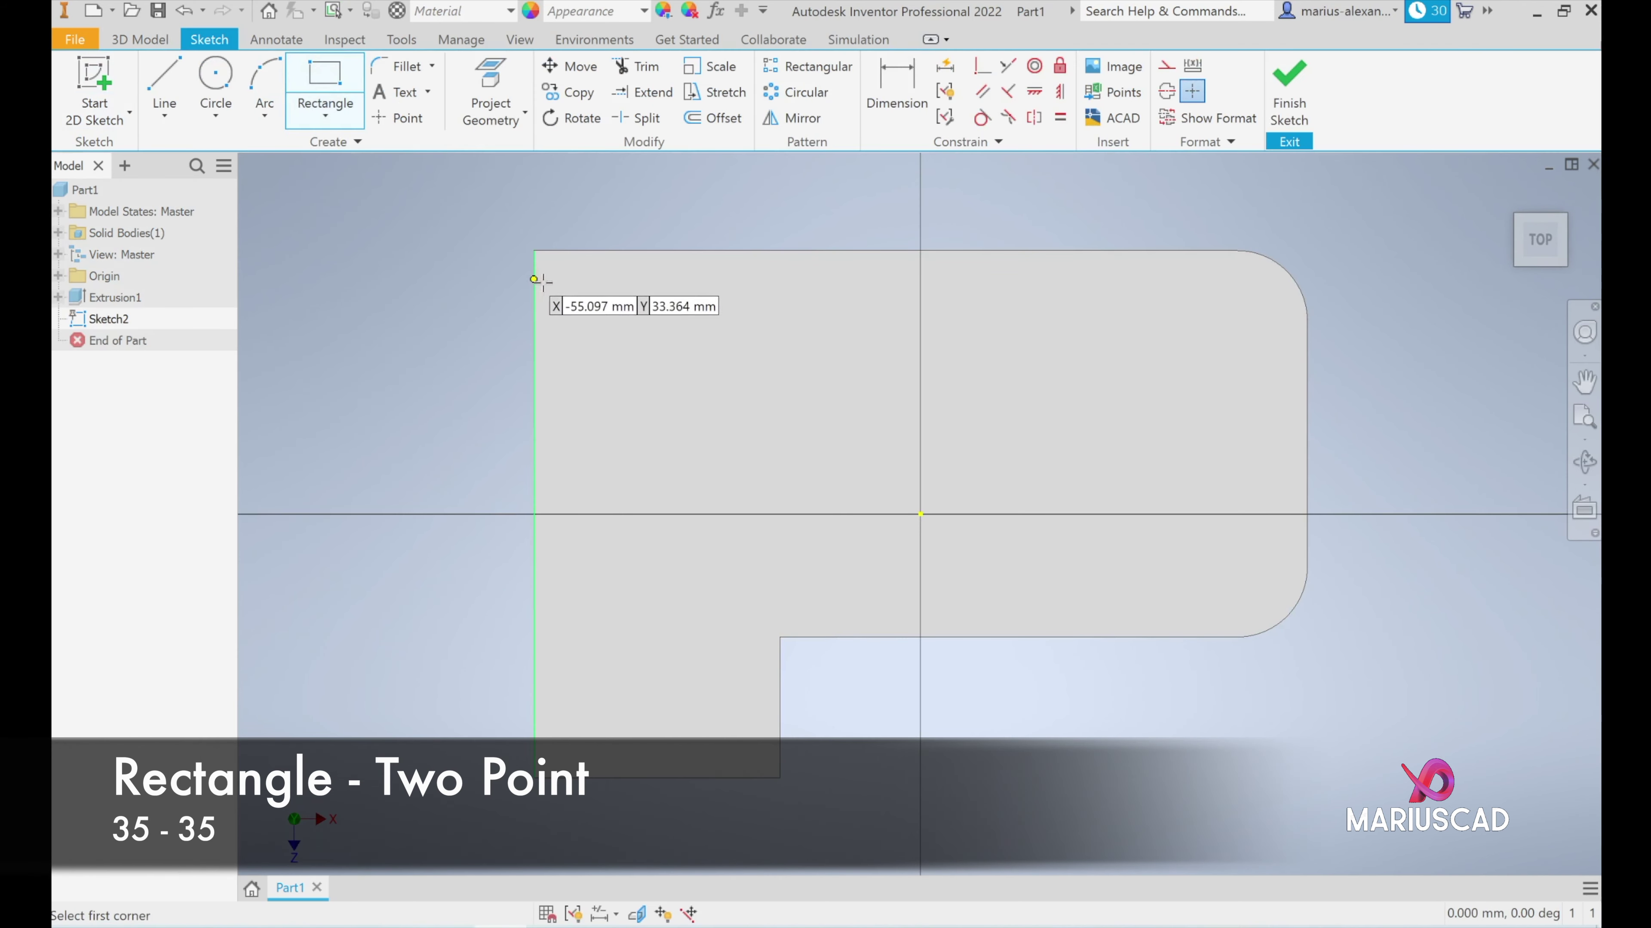
left_click(533, 250)
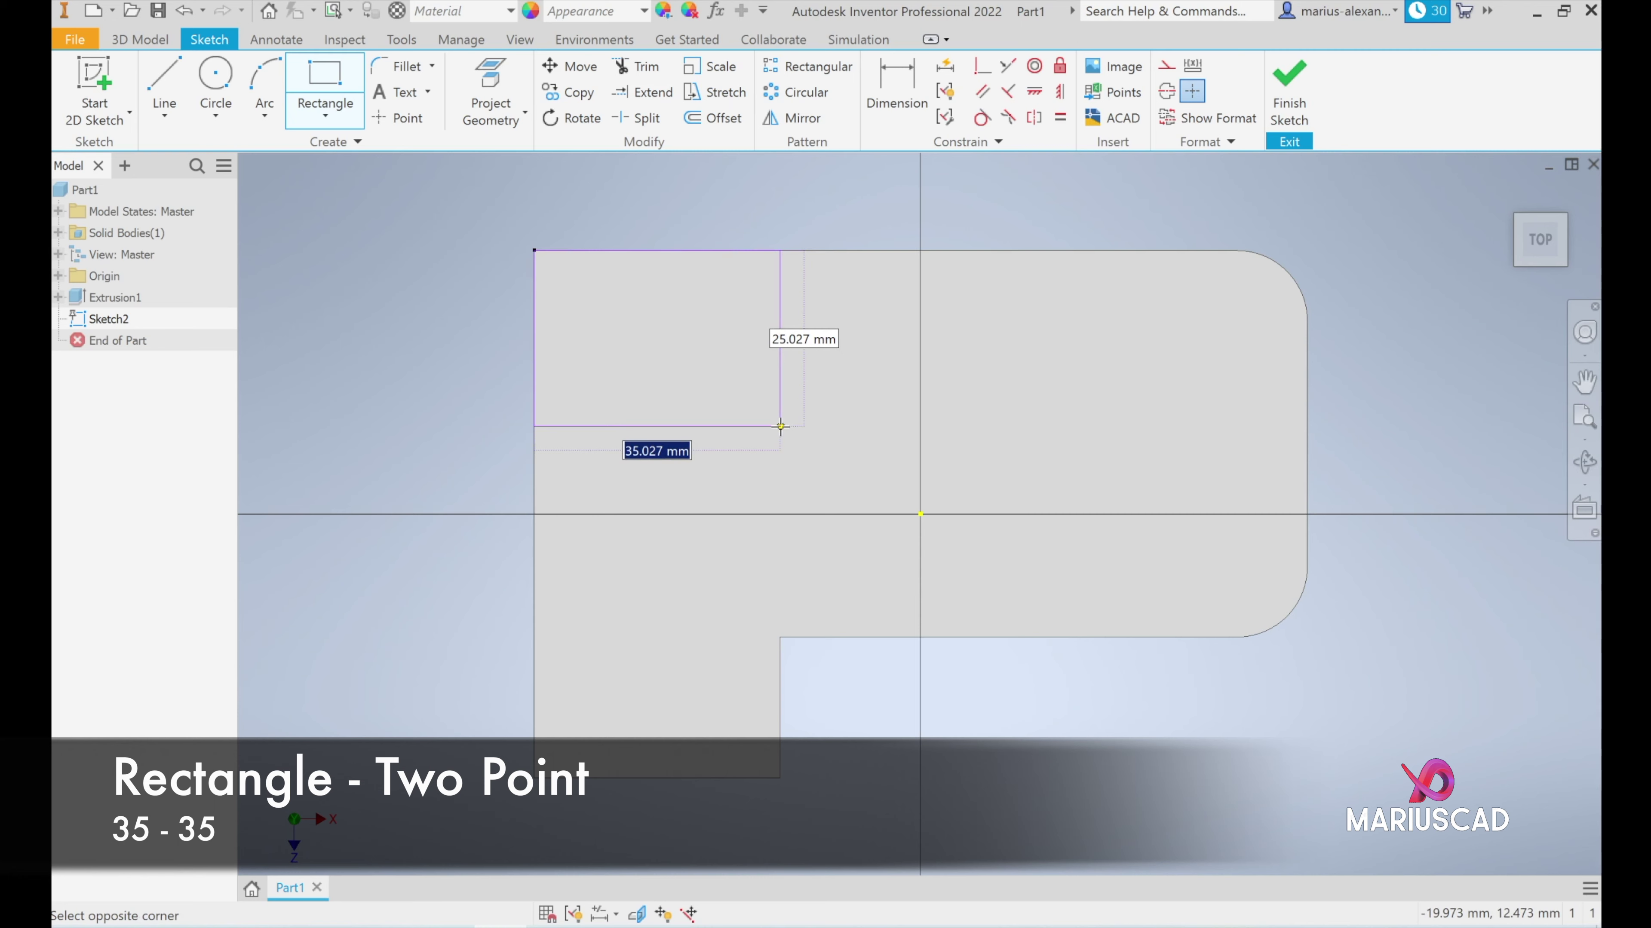
type("35")
key("Tab")
type("35")
key("Return")
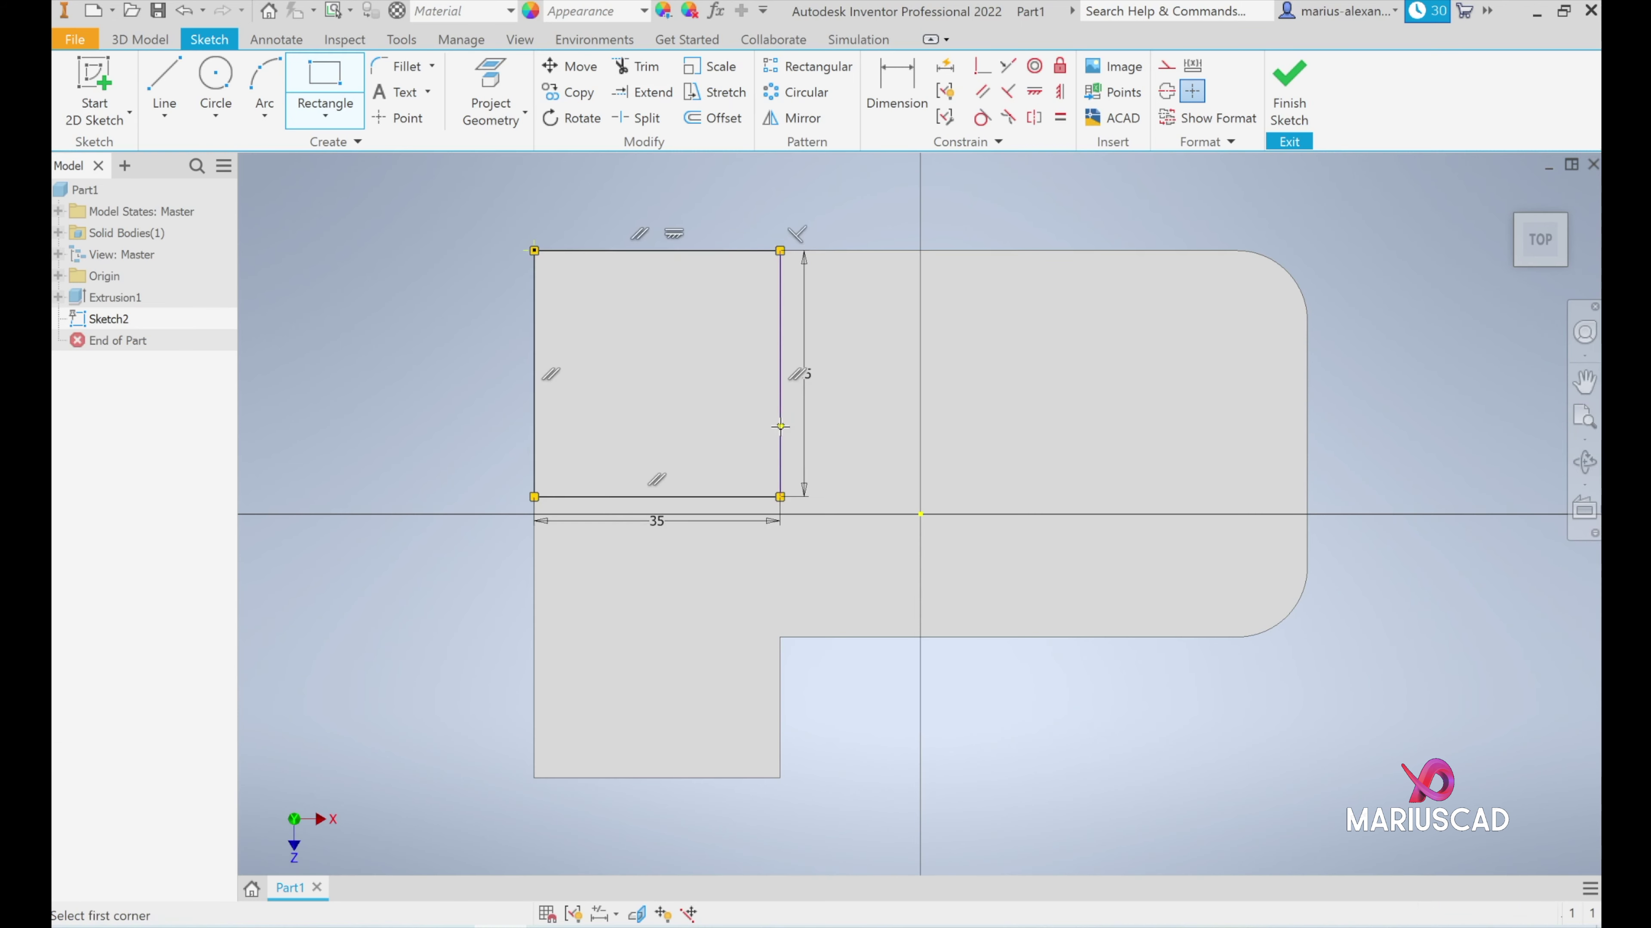
key("Escape")
left_click(1289, 97)
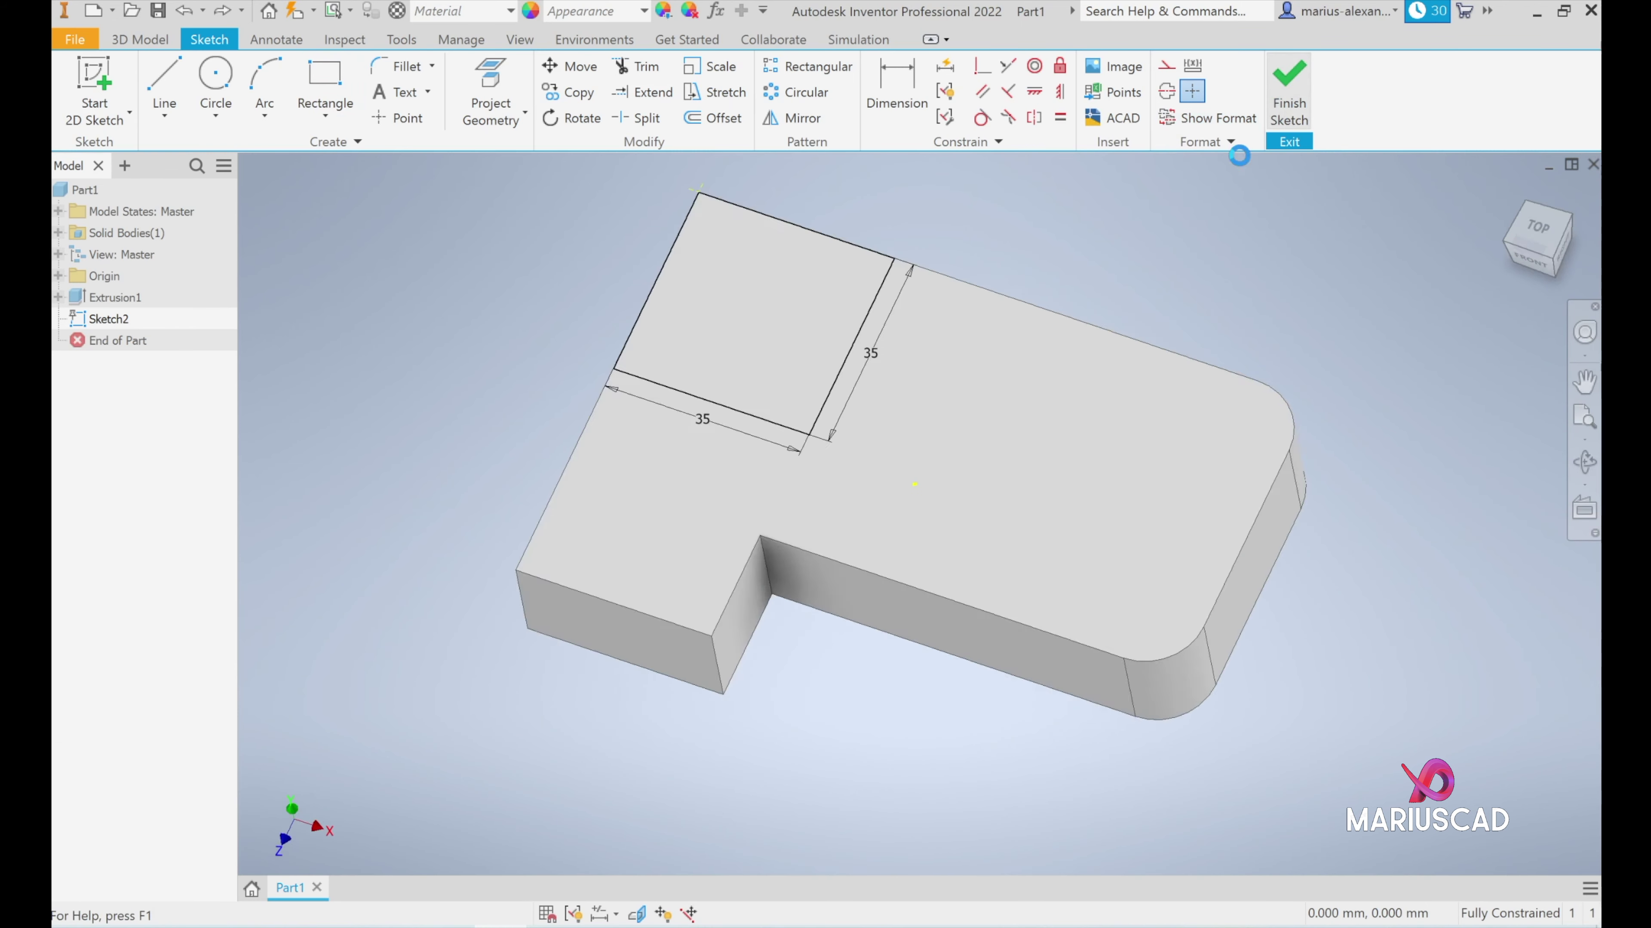
Extrude the square 40 mm as Extrusion2, then bring up the reference drawing.
key("e")
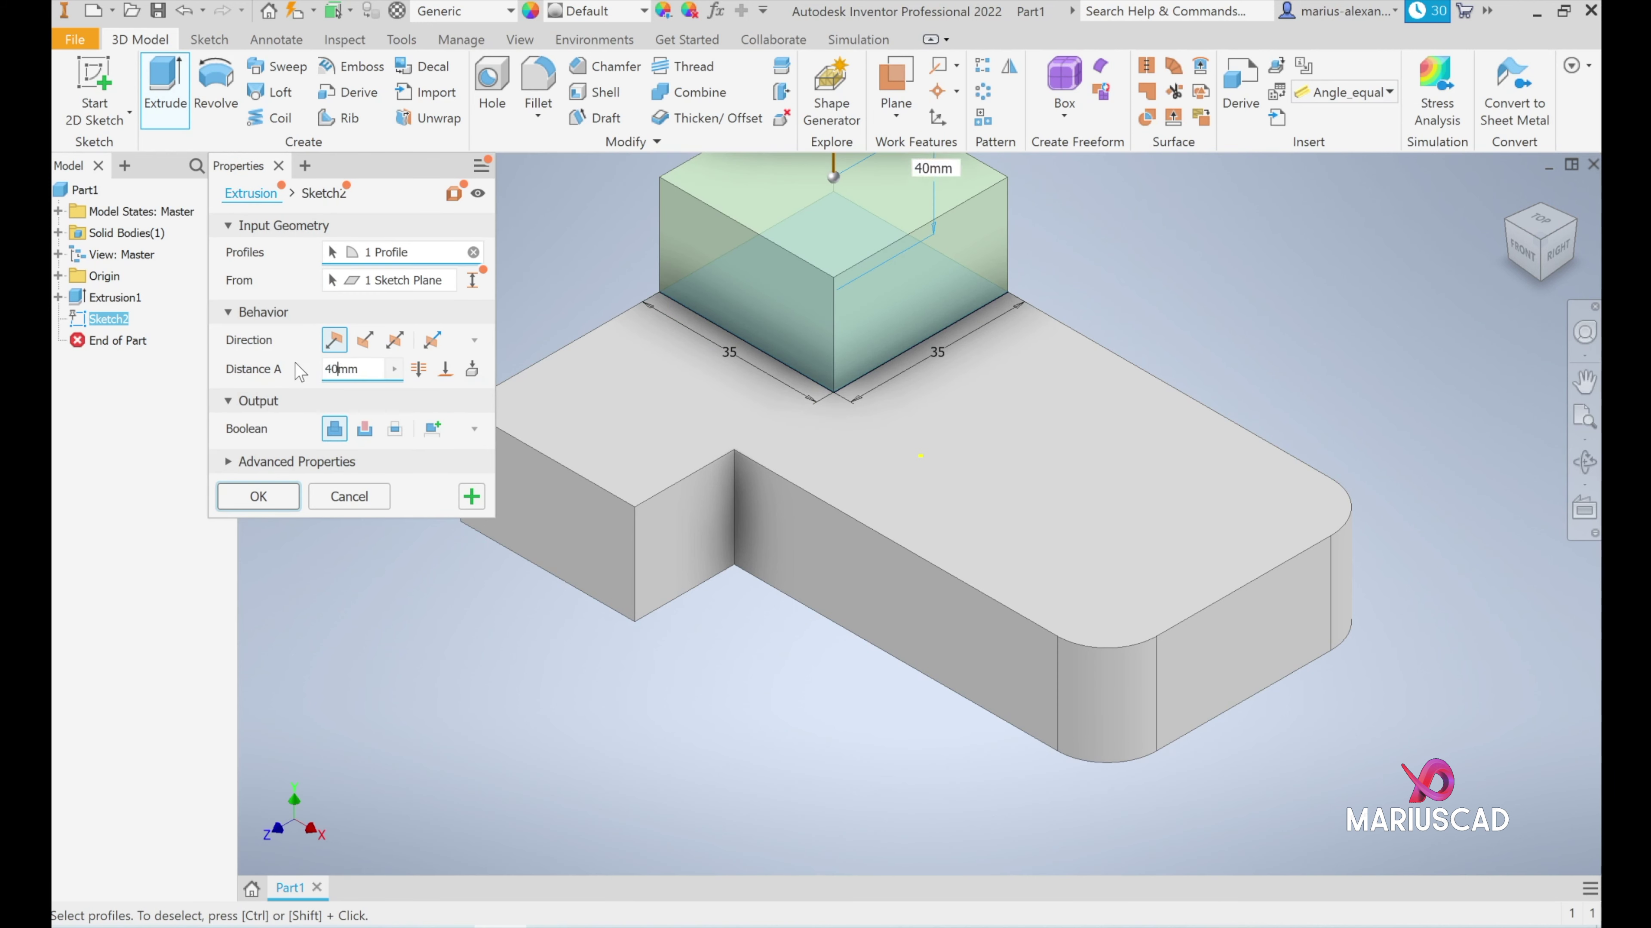
type("0")
key("Return")
left_click(1510, 193)
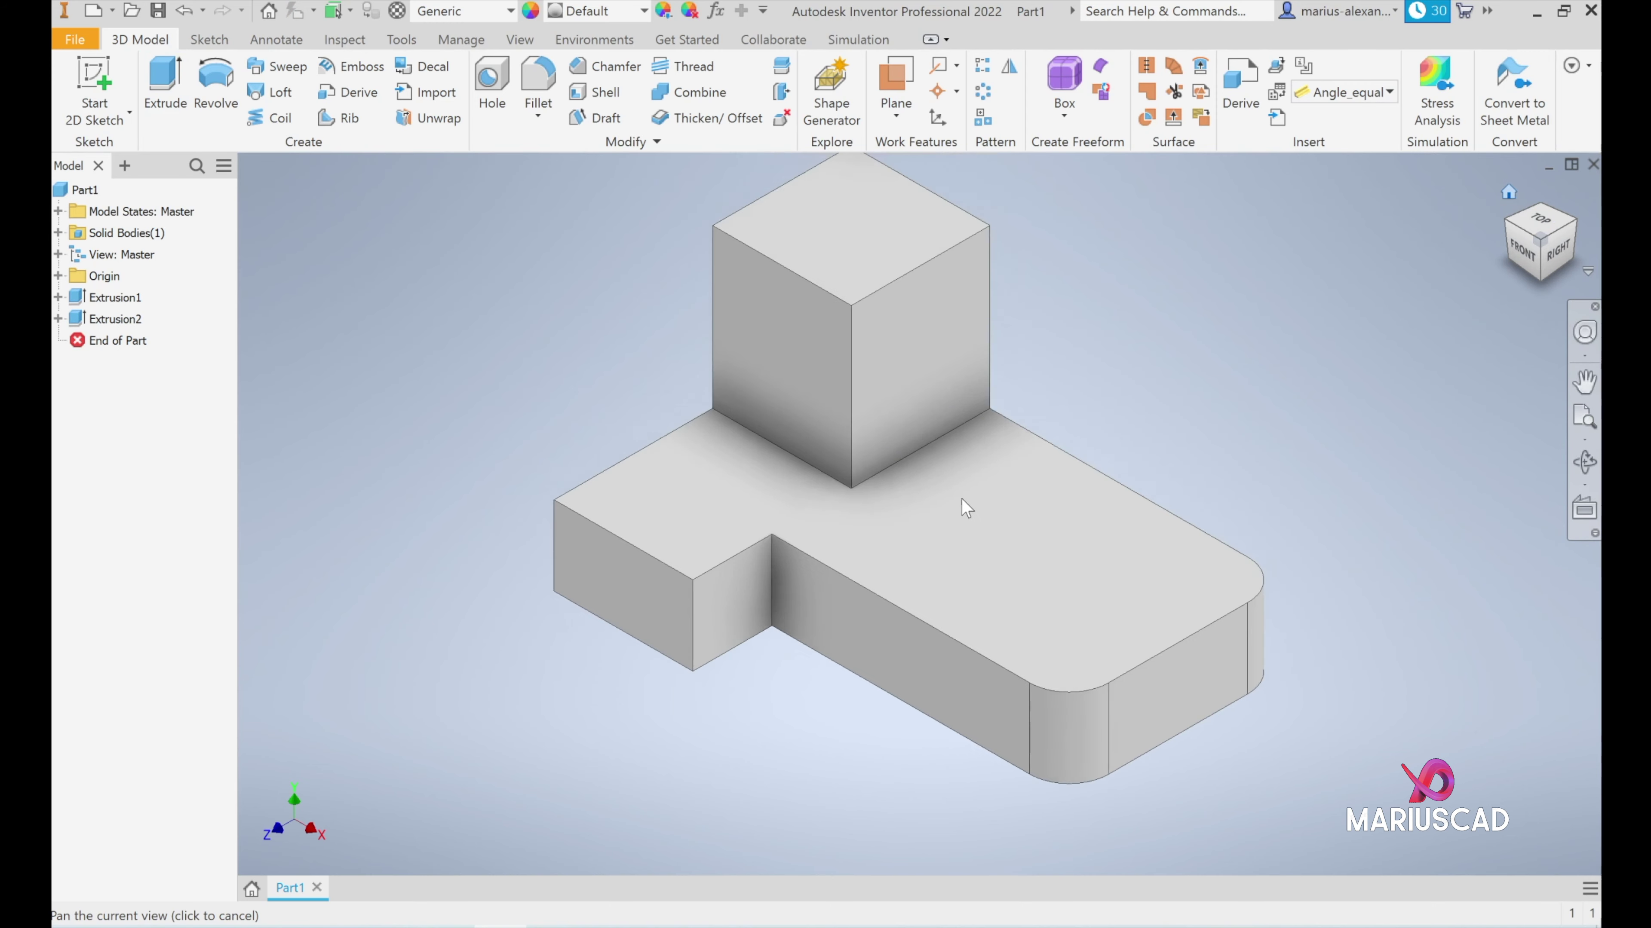
key("alt+Tab")
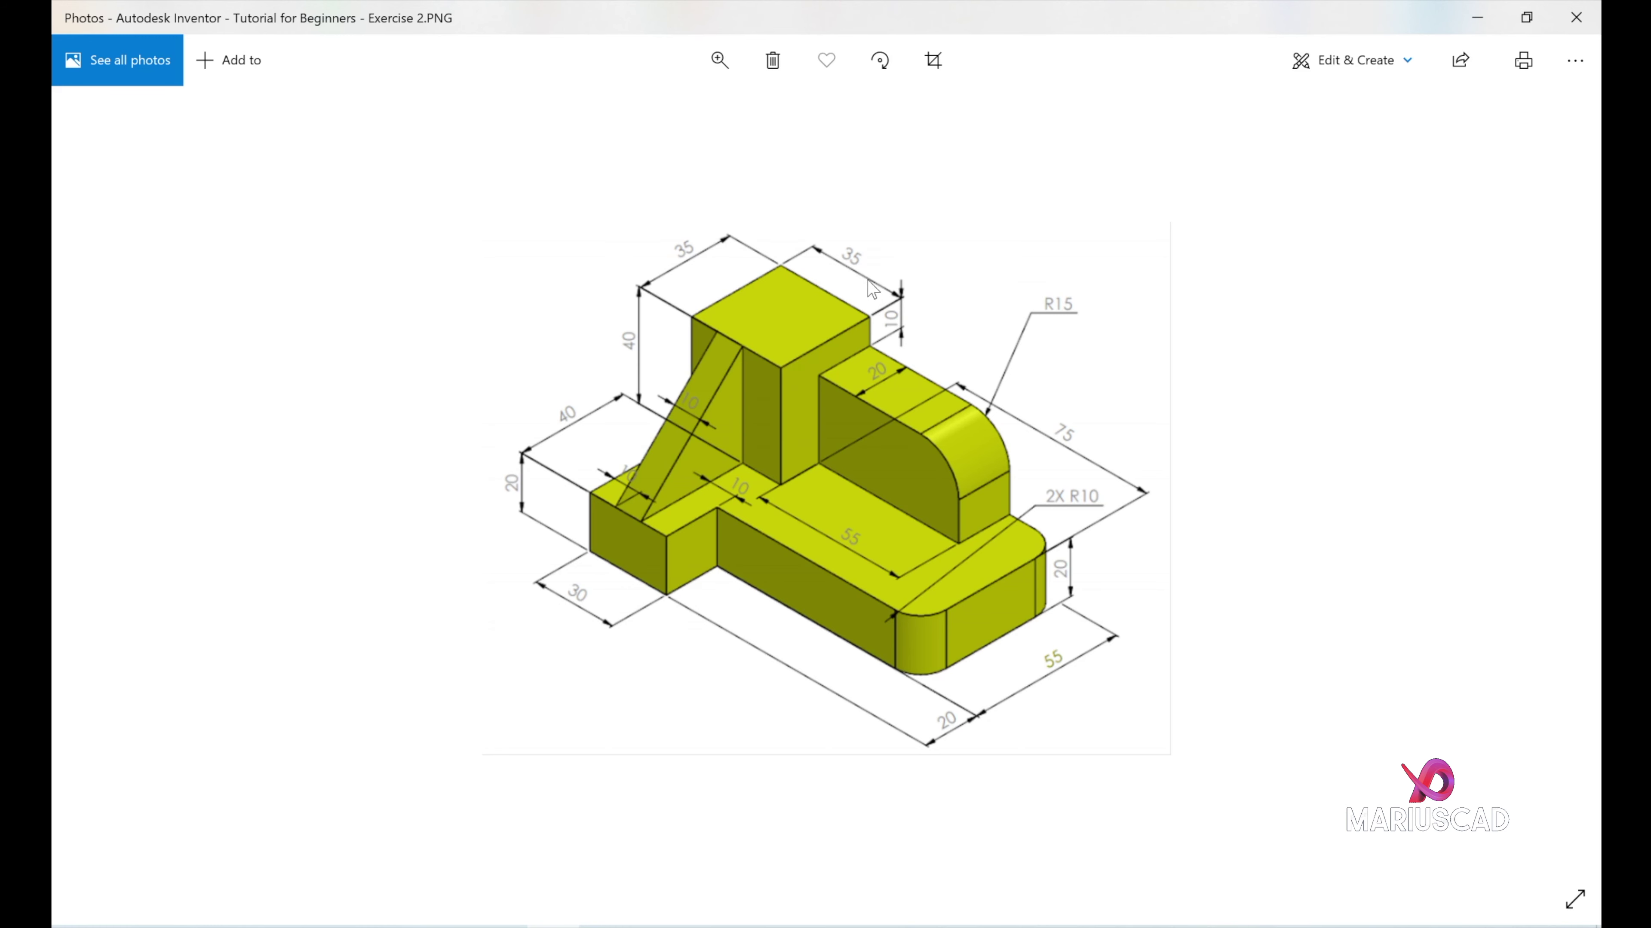
Minimize the Photos reference drawing to return to the Inventor part.
left_click(1477, 18)
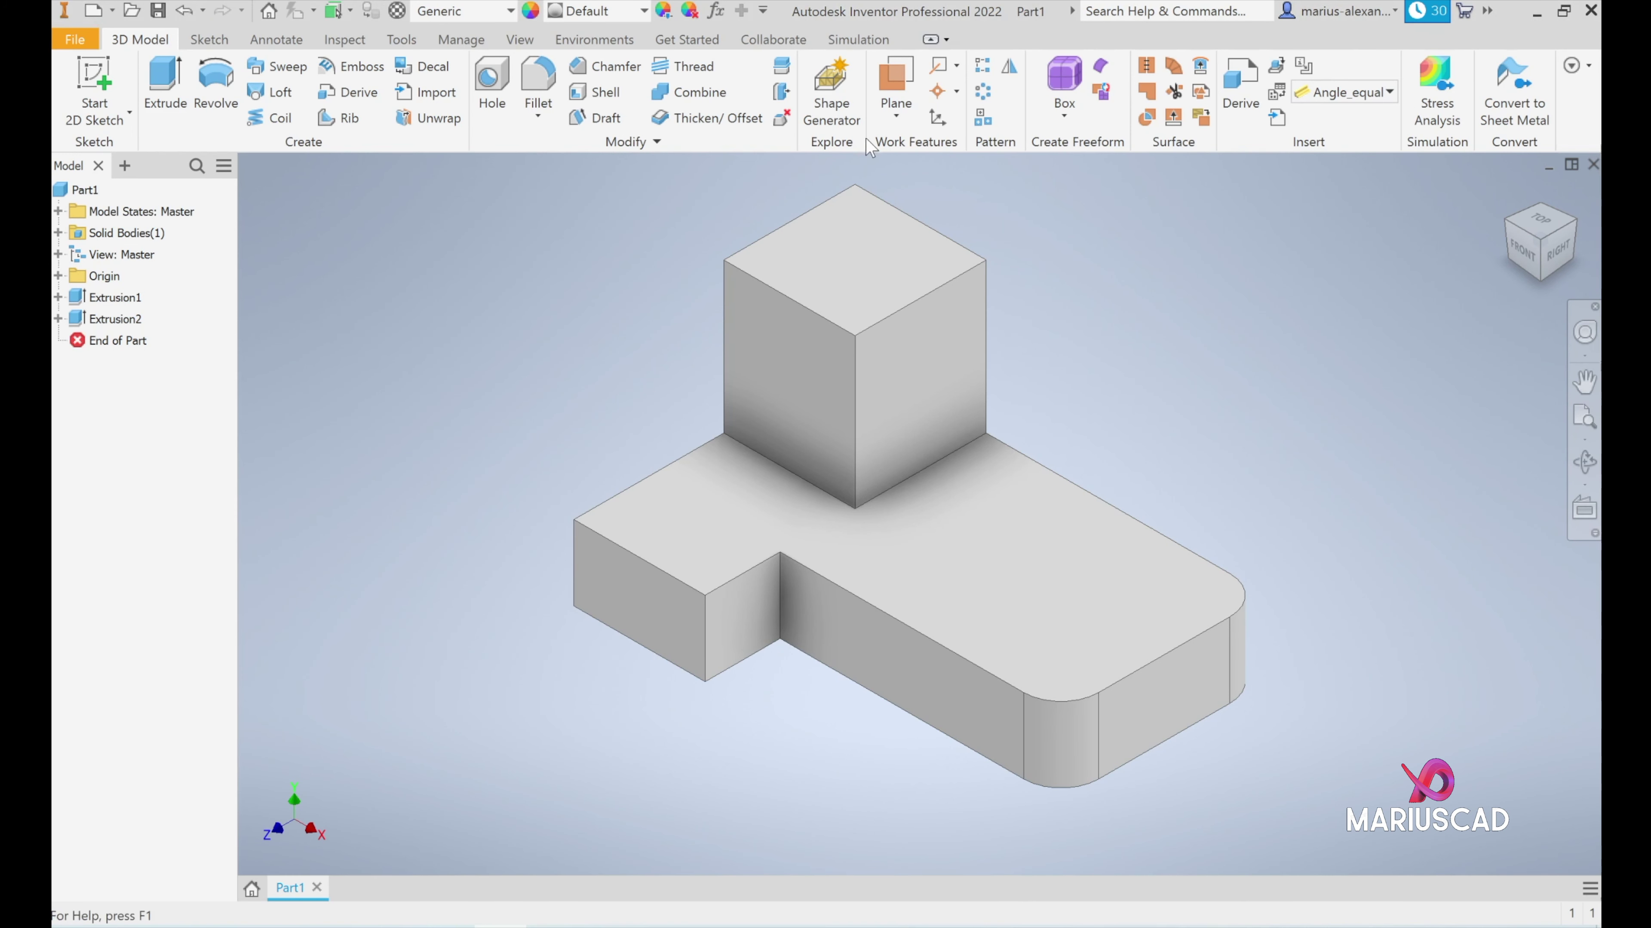
Create Work Plane1 offset -17.5 mm from the block's right side face.
left_click(891, 114)
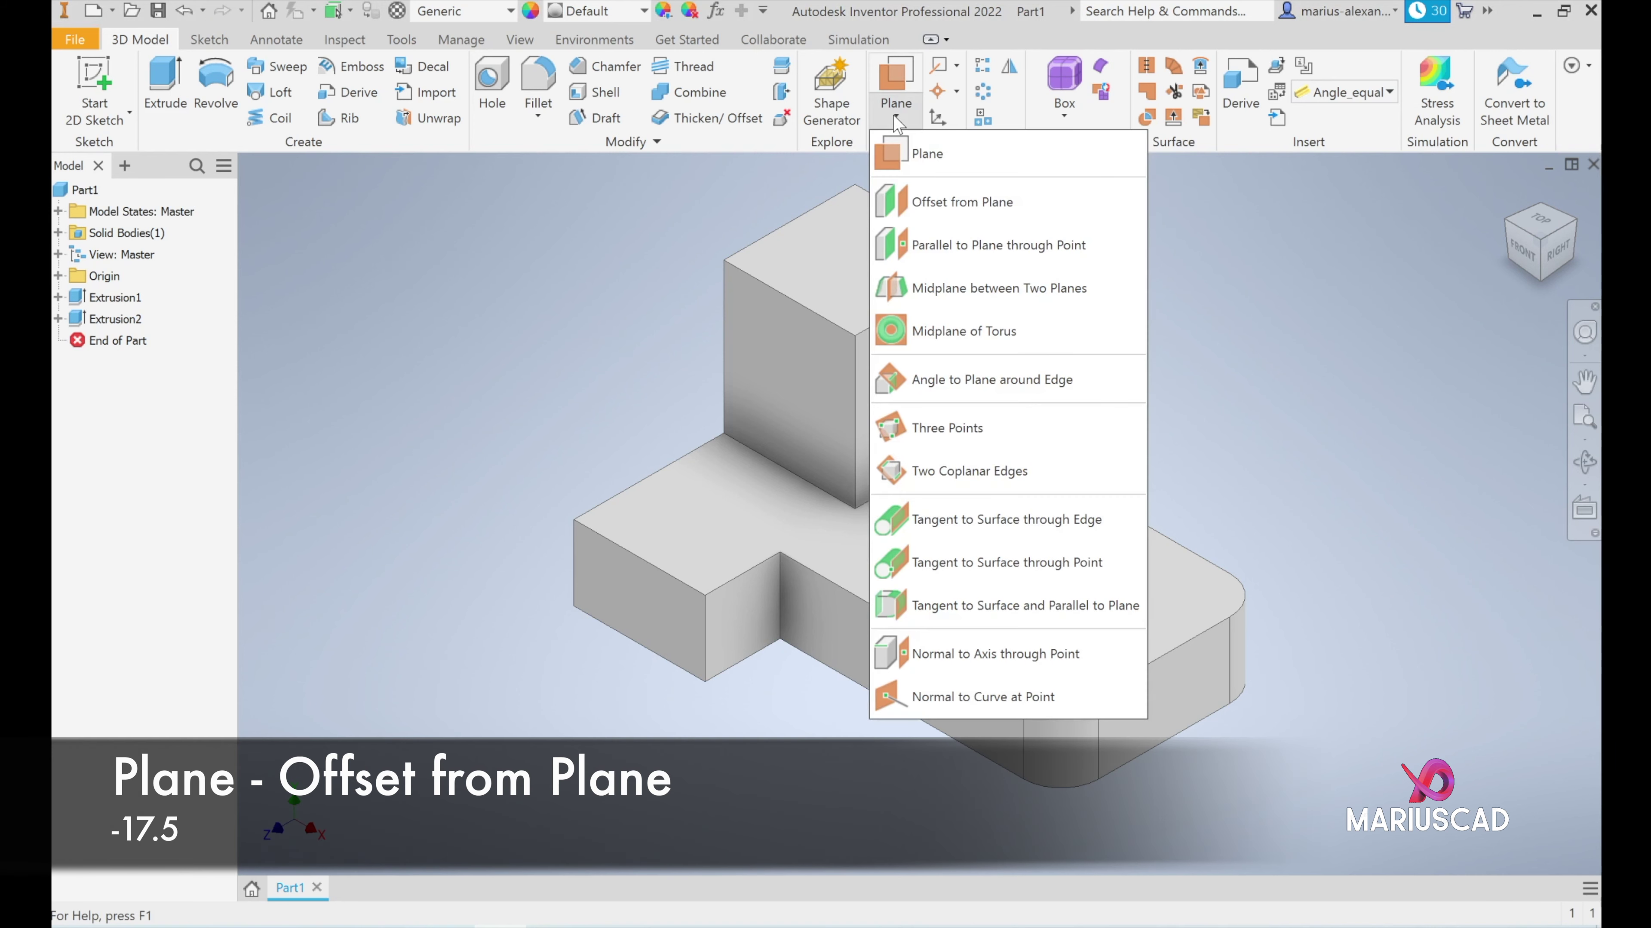
left_click(936, 204)
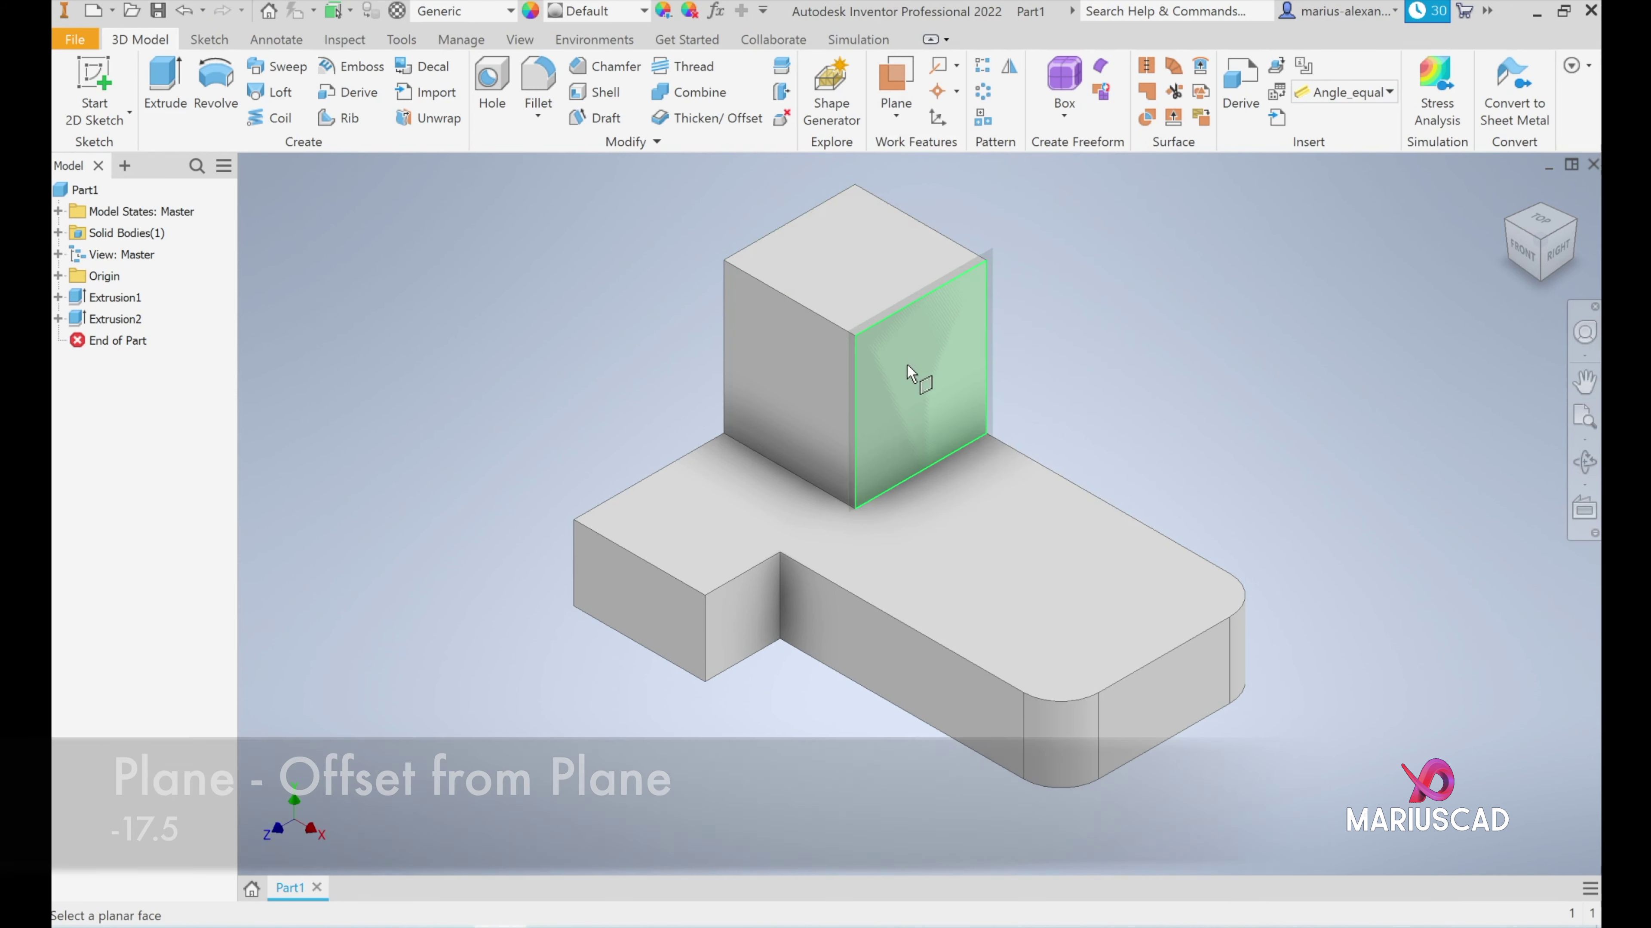
left_click(907, 365)
left_click_drag(939, 396, 869, 355)
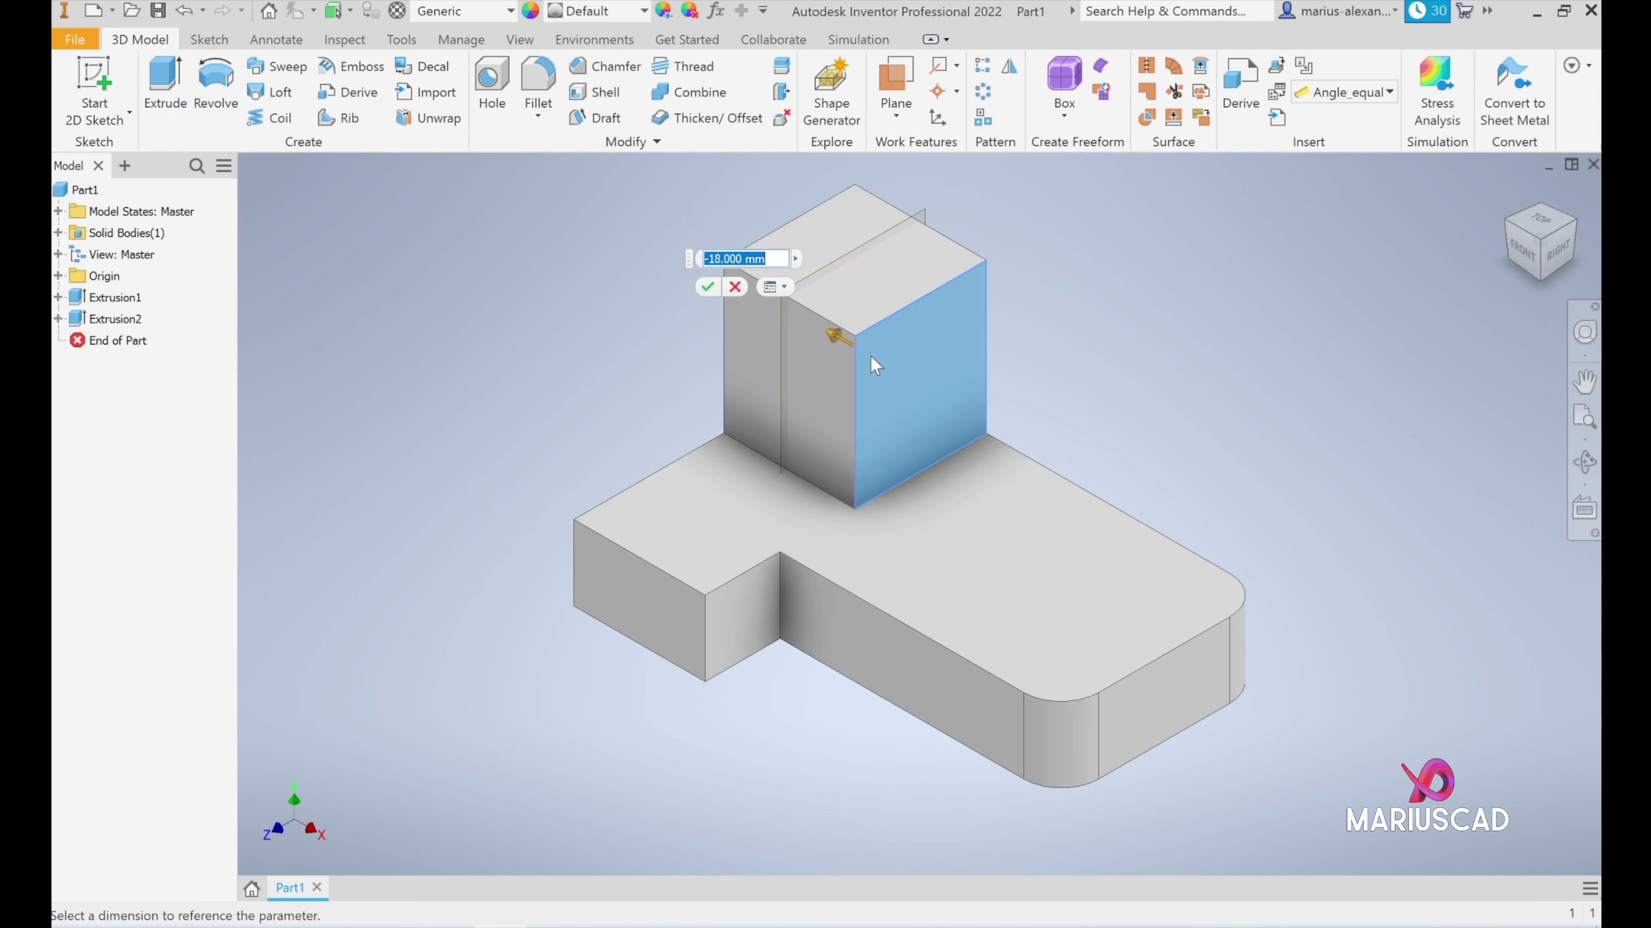
type("-17.5")
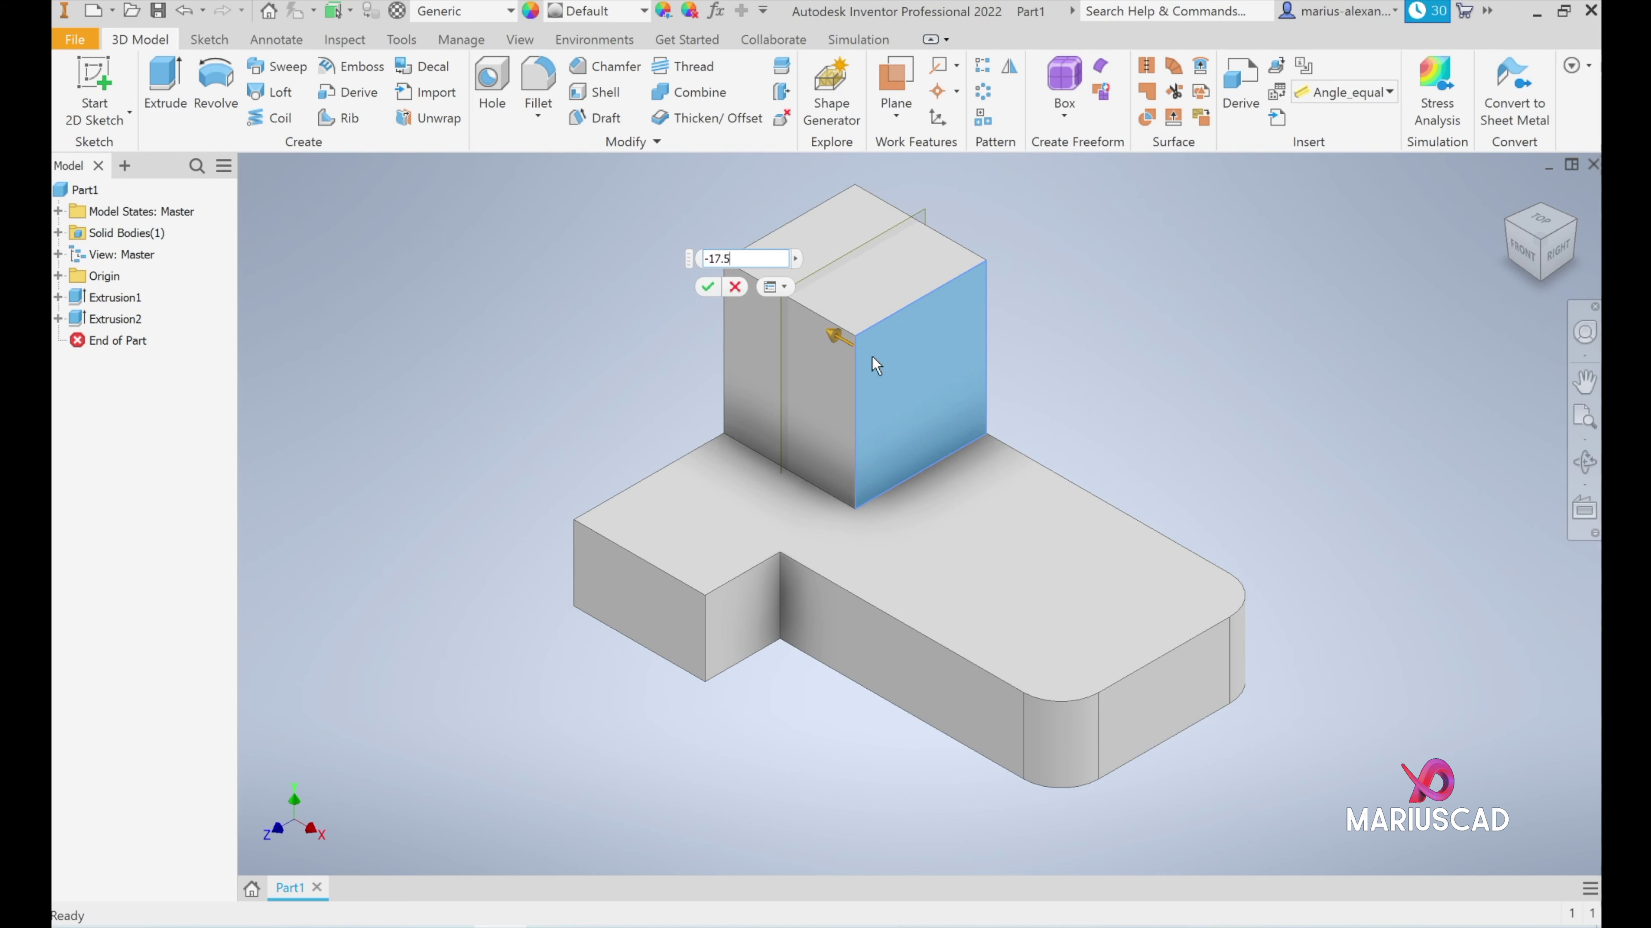
key("Return")
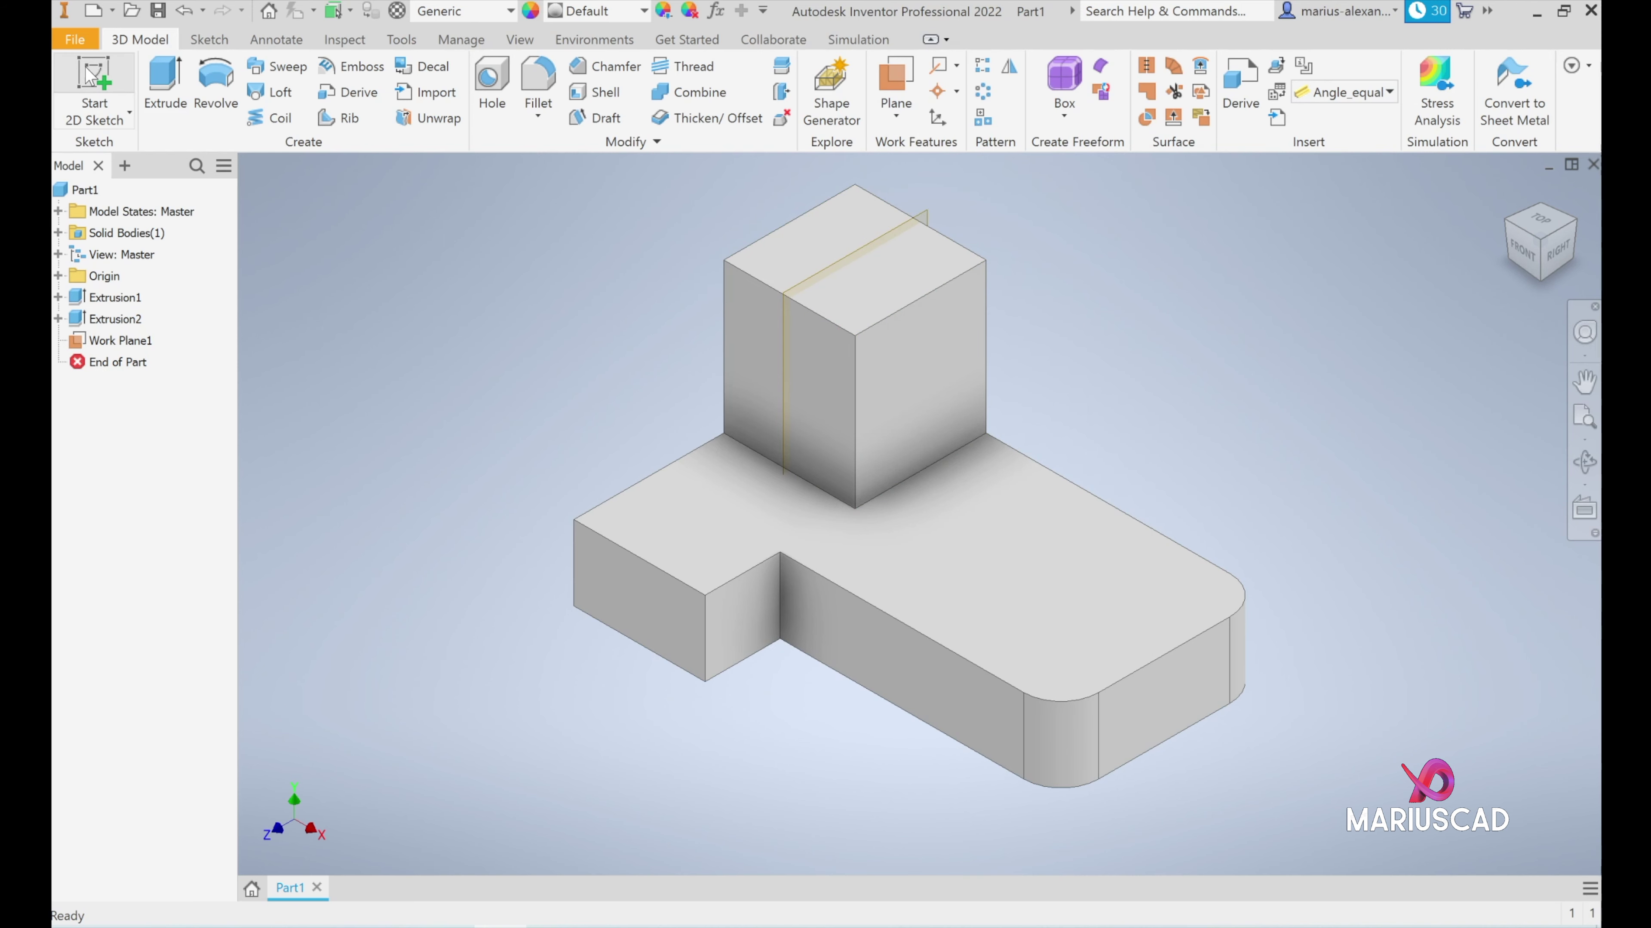
left_click(91, 75)
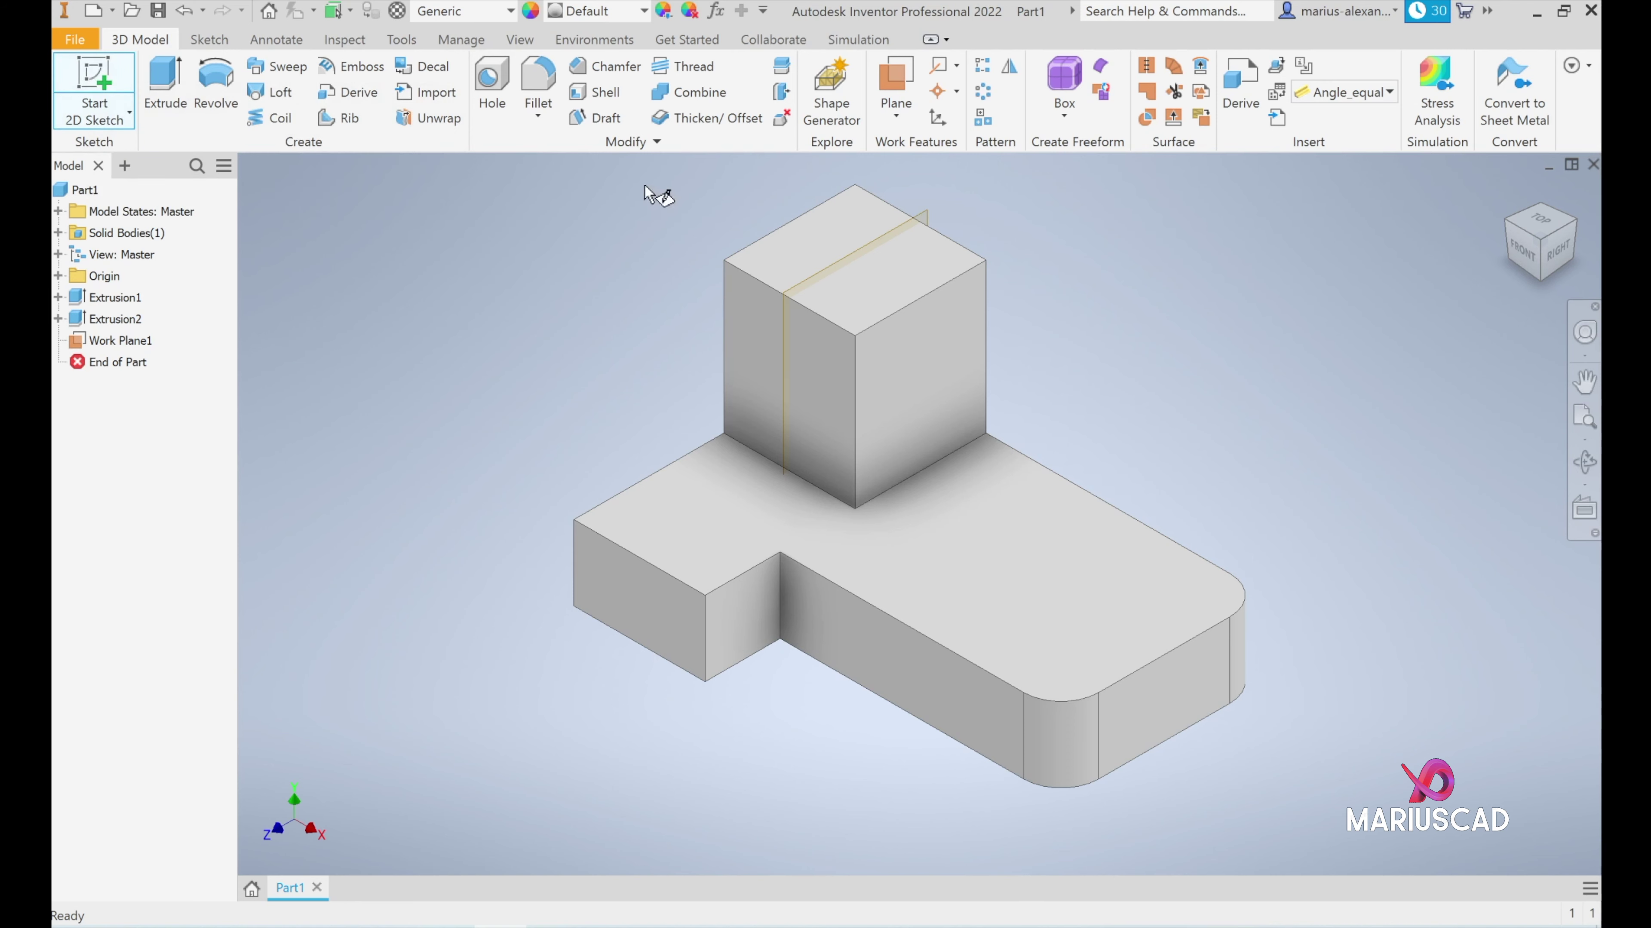
On Work Plane1, draw a closed triangular rib outline with two 40 mm legs.
left_click(829, 286)
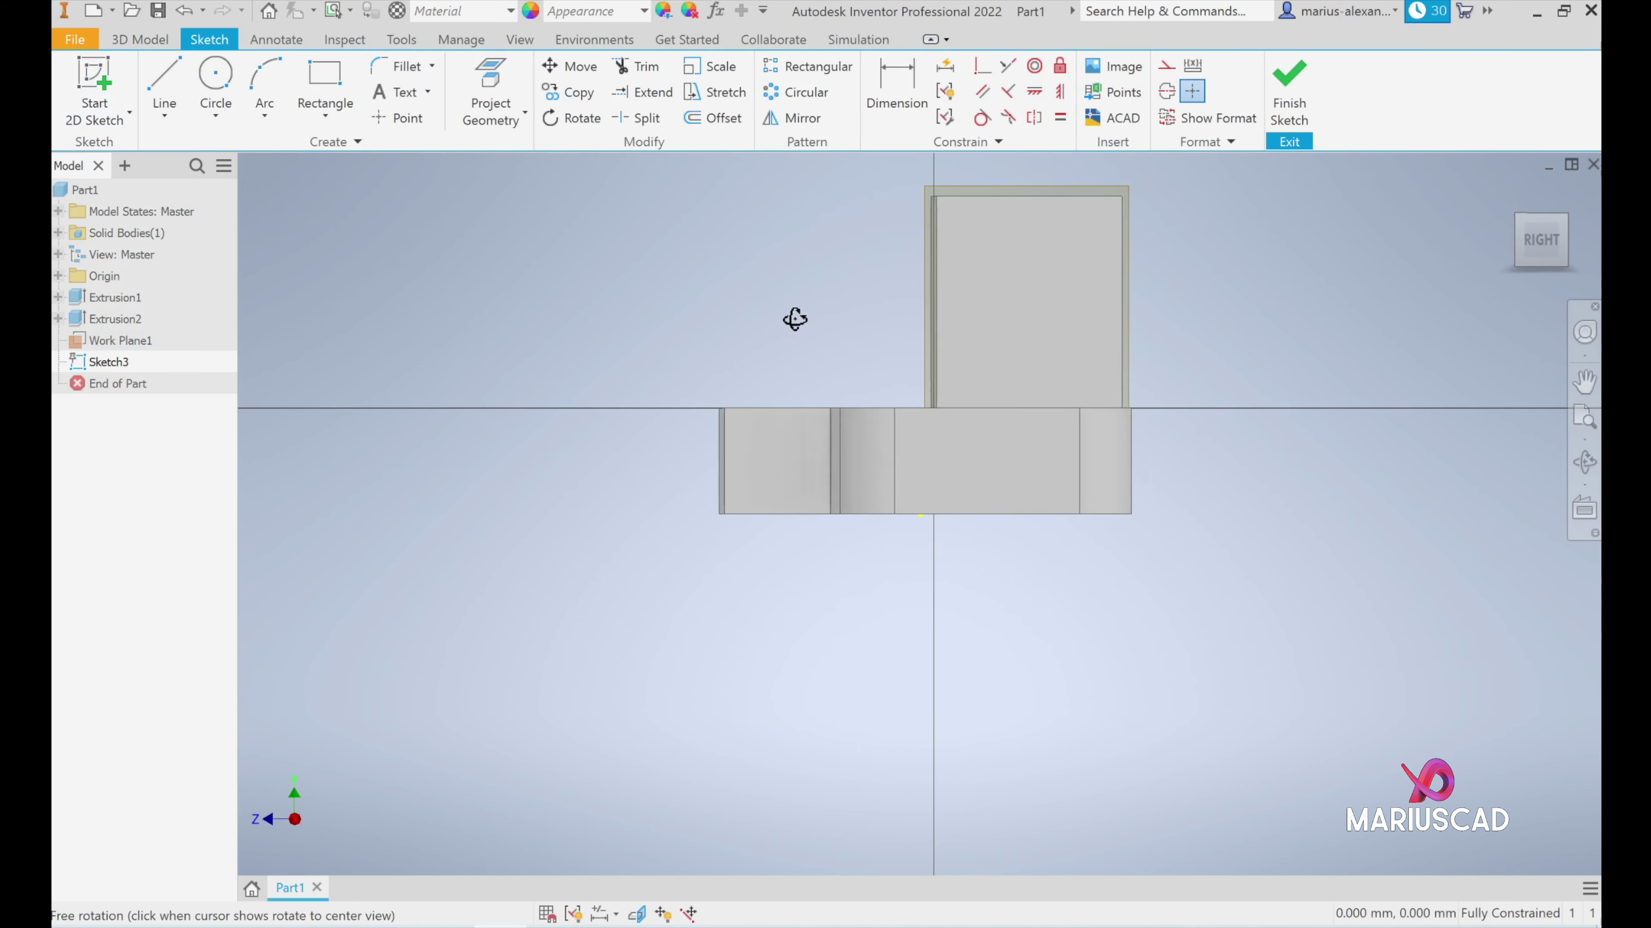
middle_click_drag(792, 321, 742, 345, "shift")
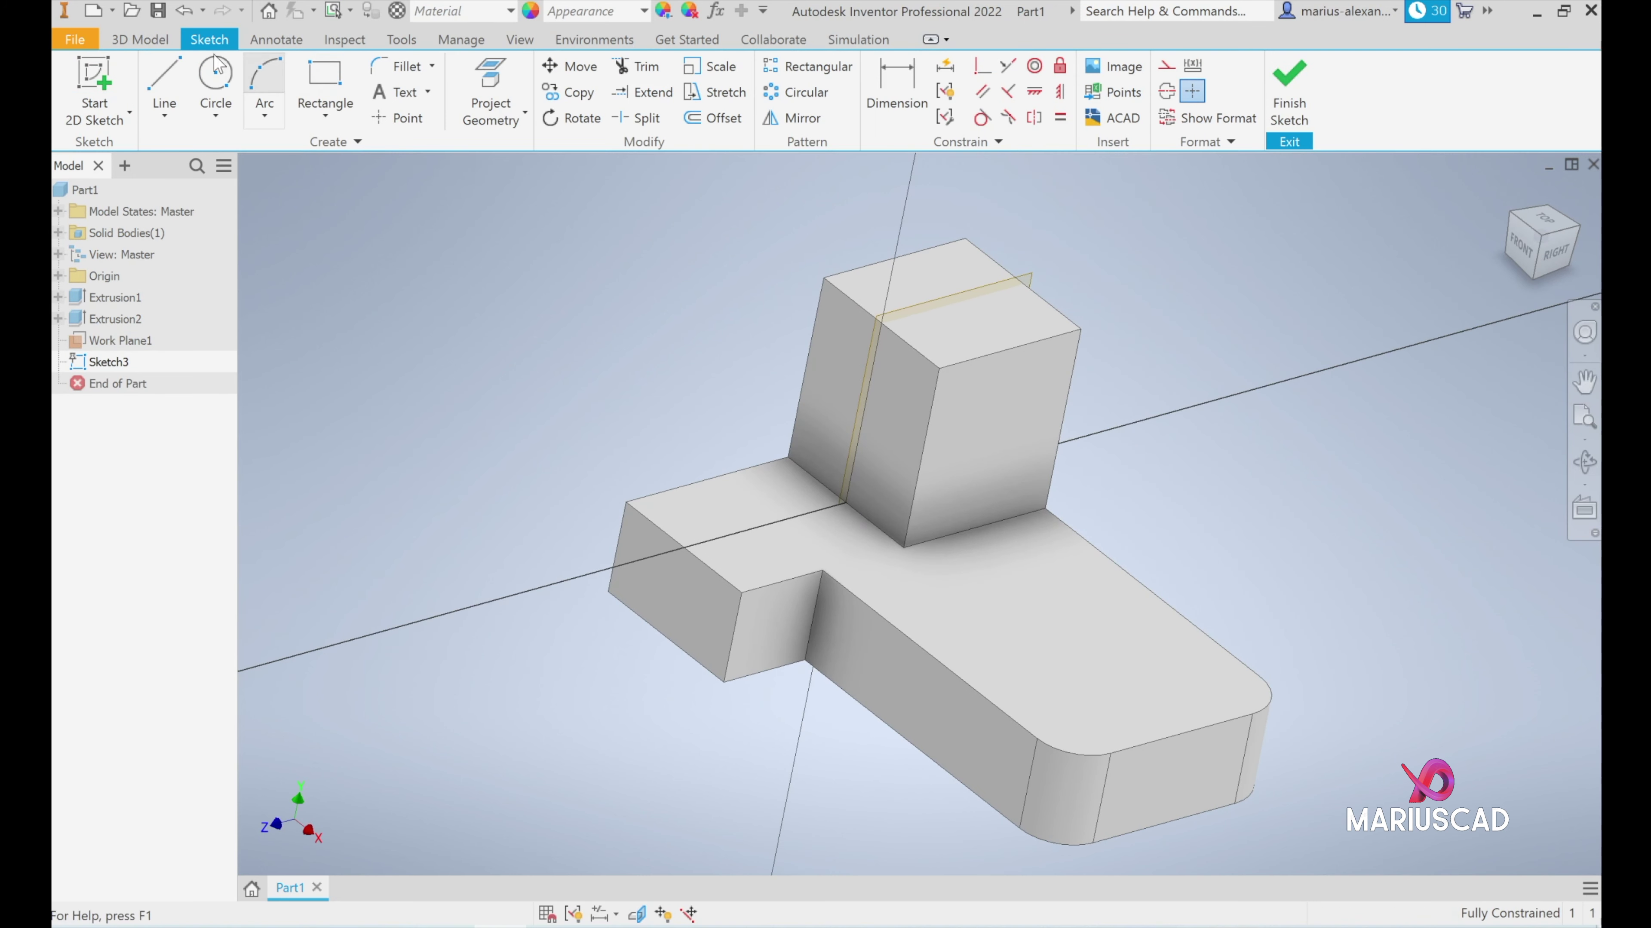
left_click(166, 76)
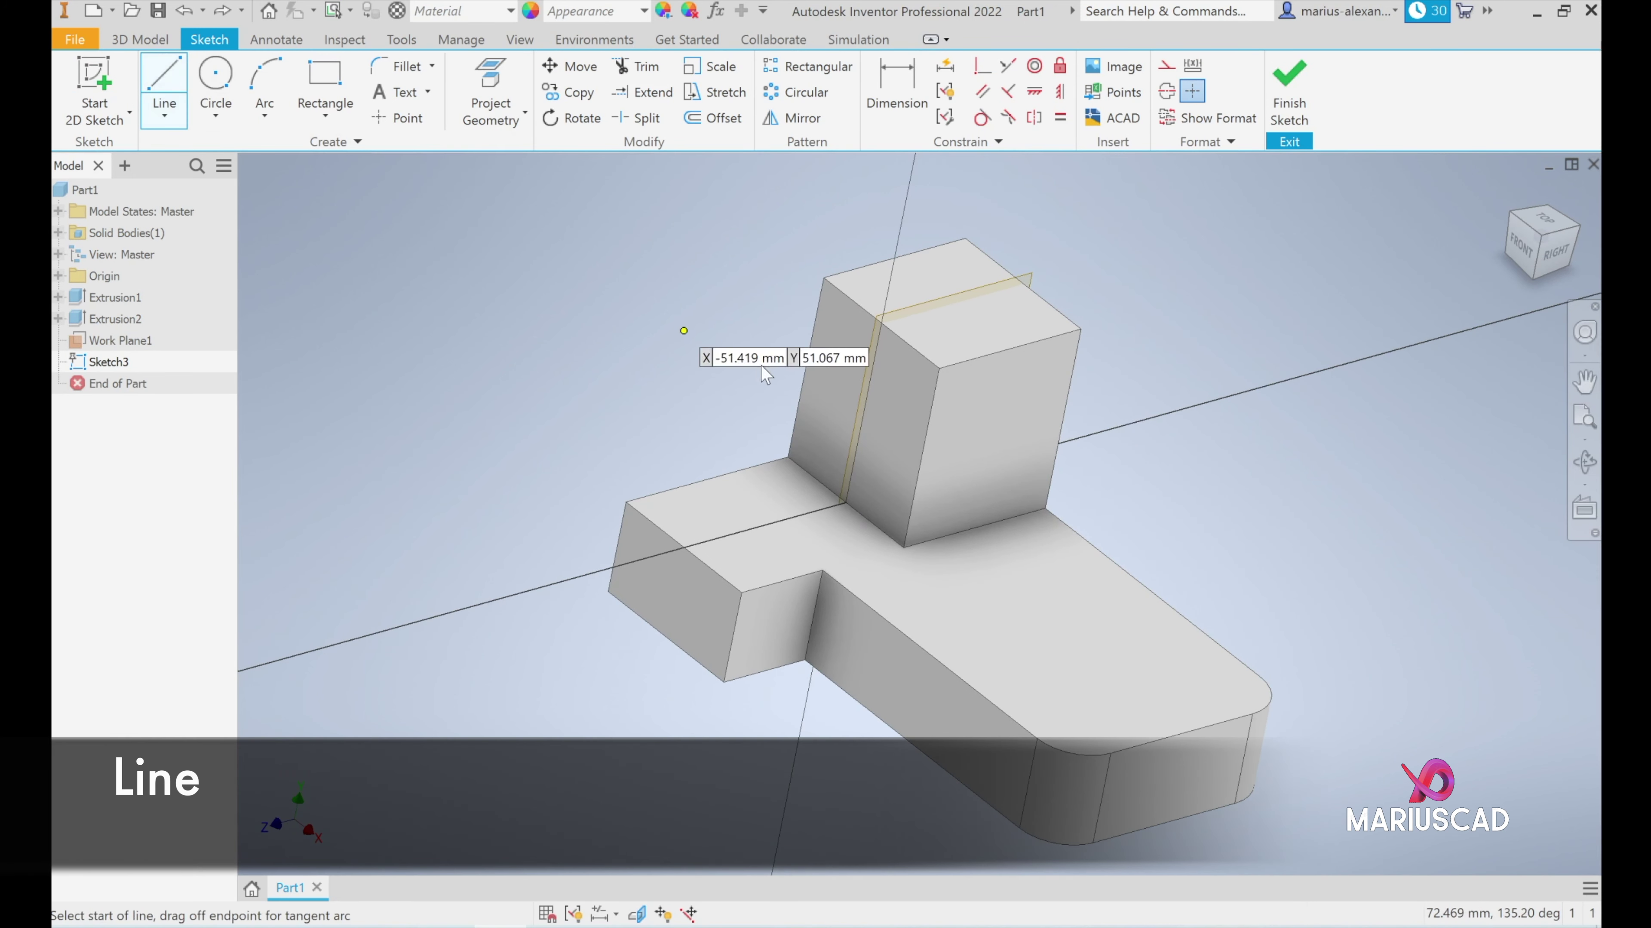
left_click(881, 322)
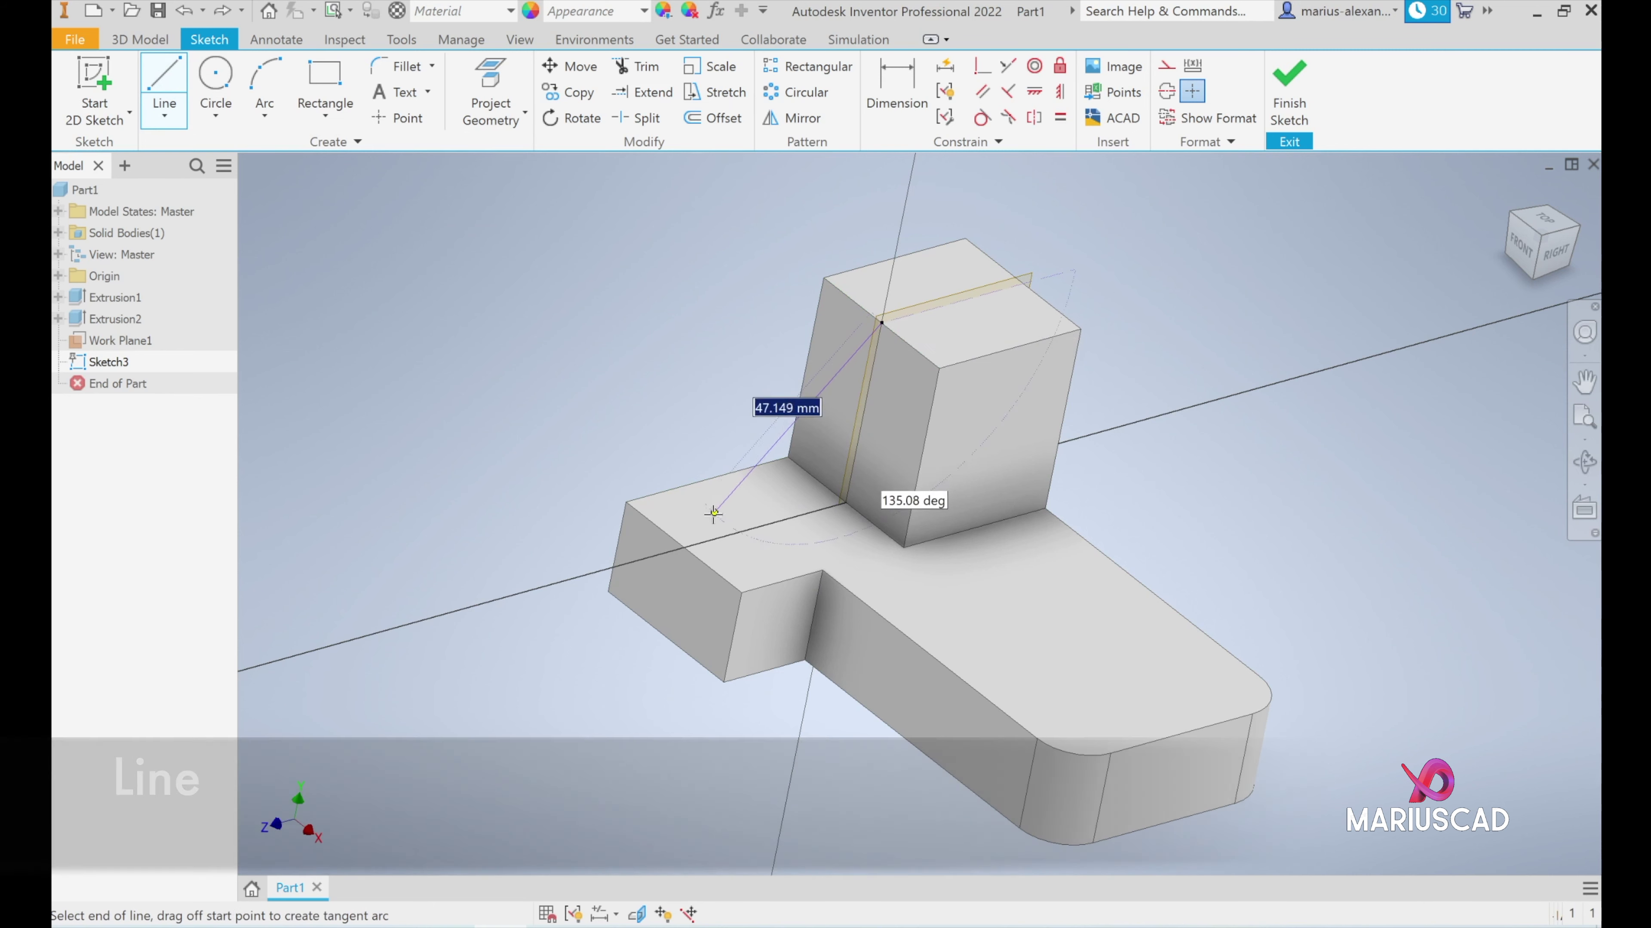
left_click(684, 546)
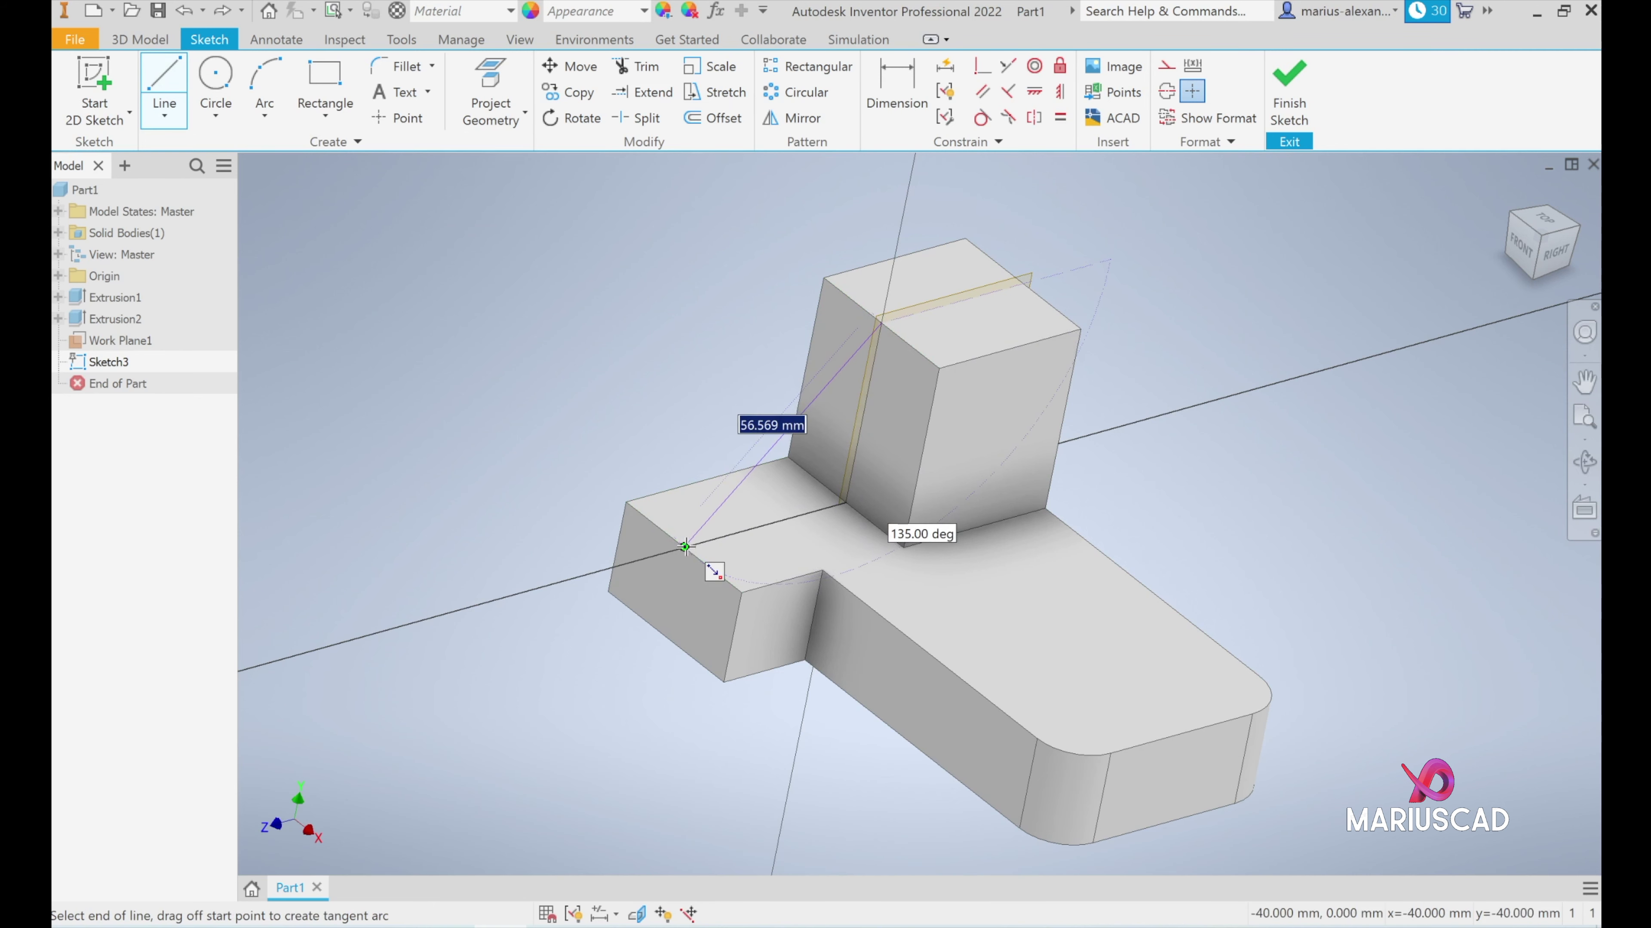
left_click(845, 501)
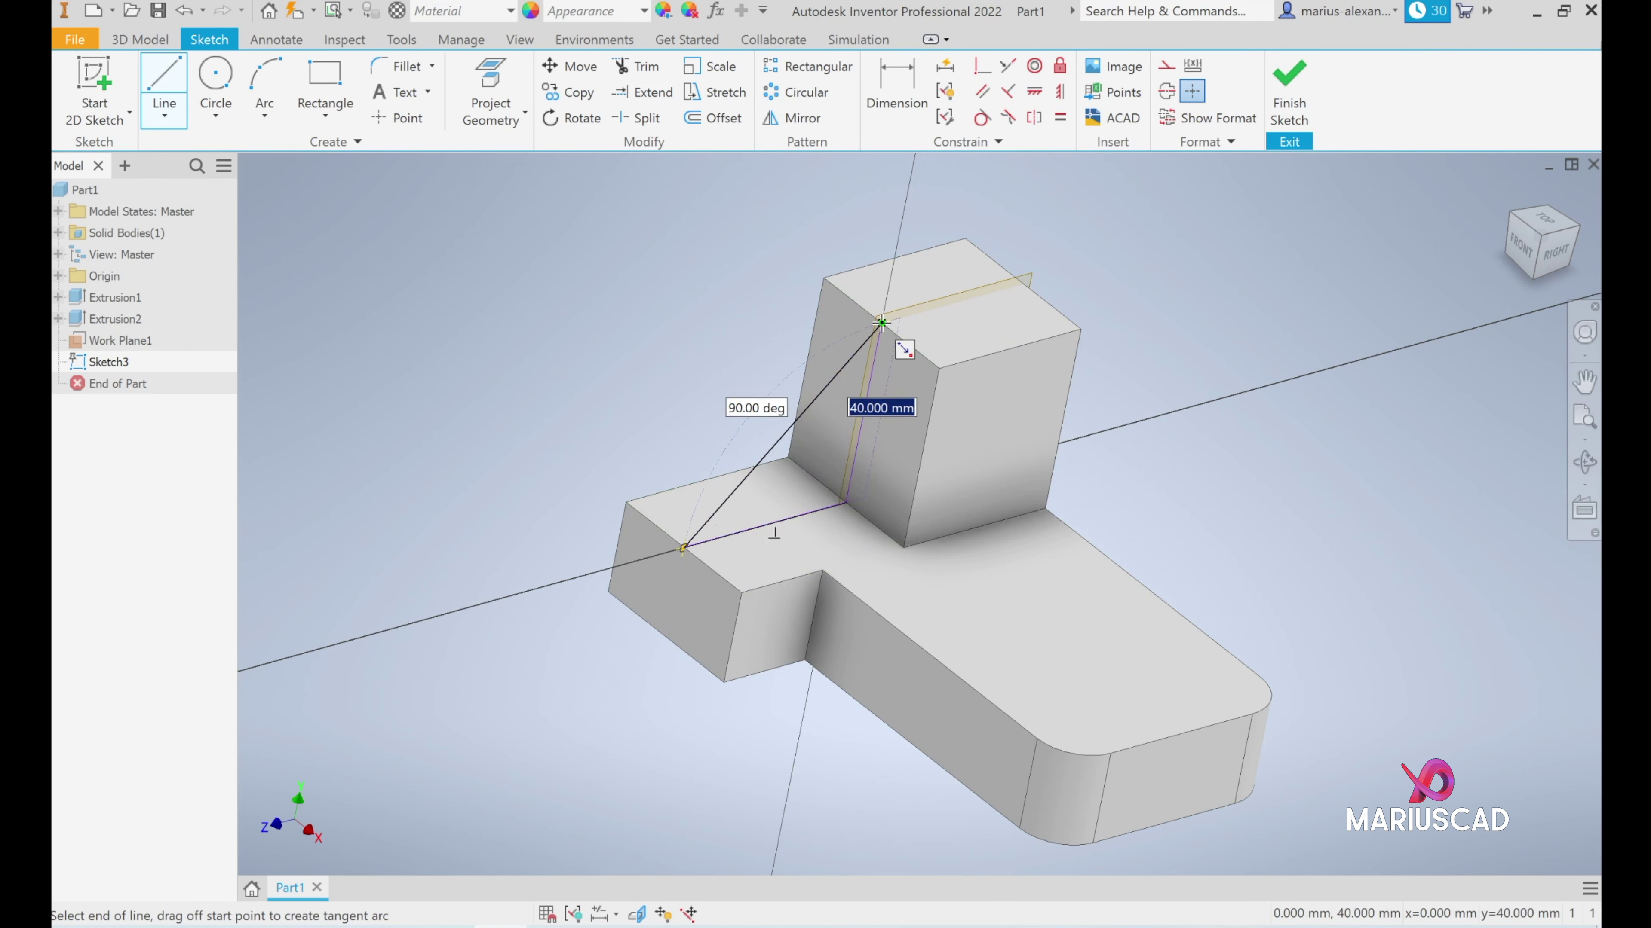
left_click(881, 322)
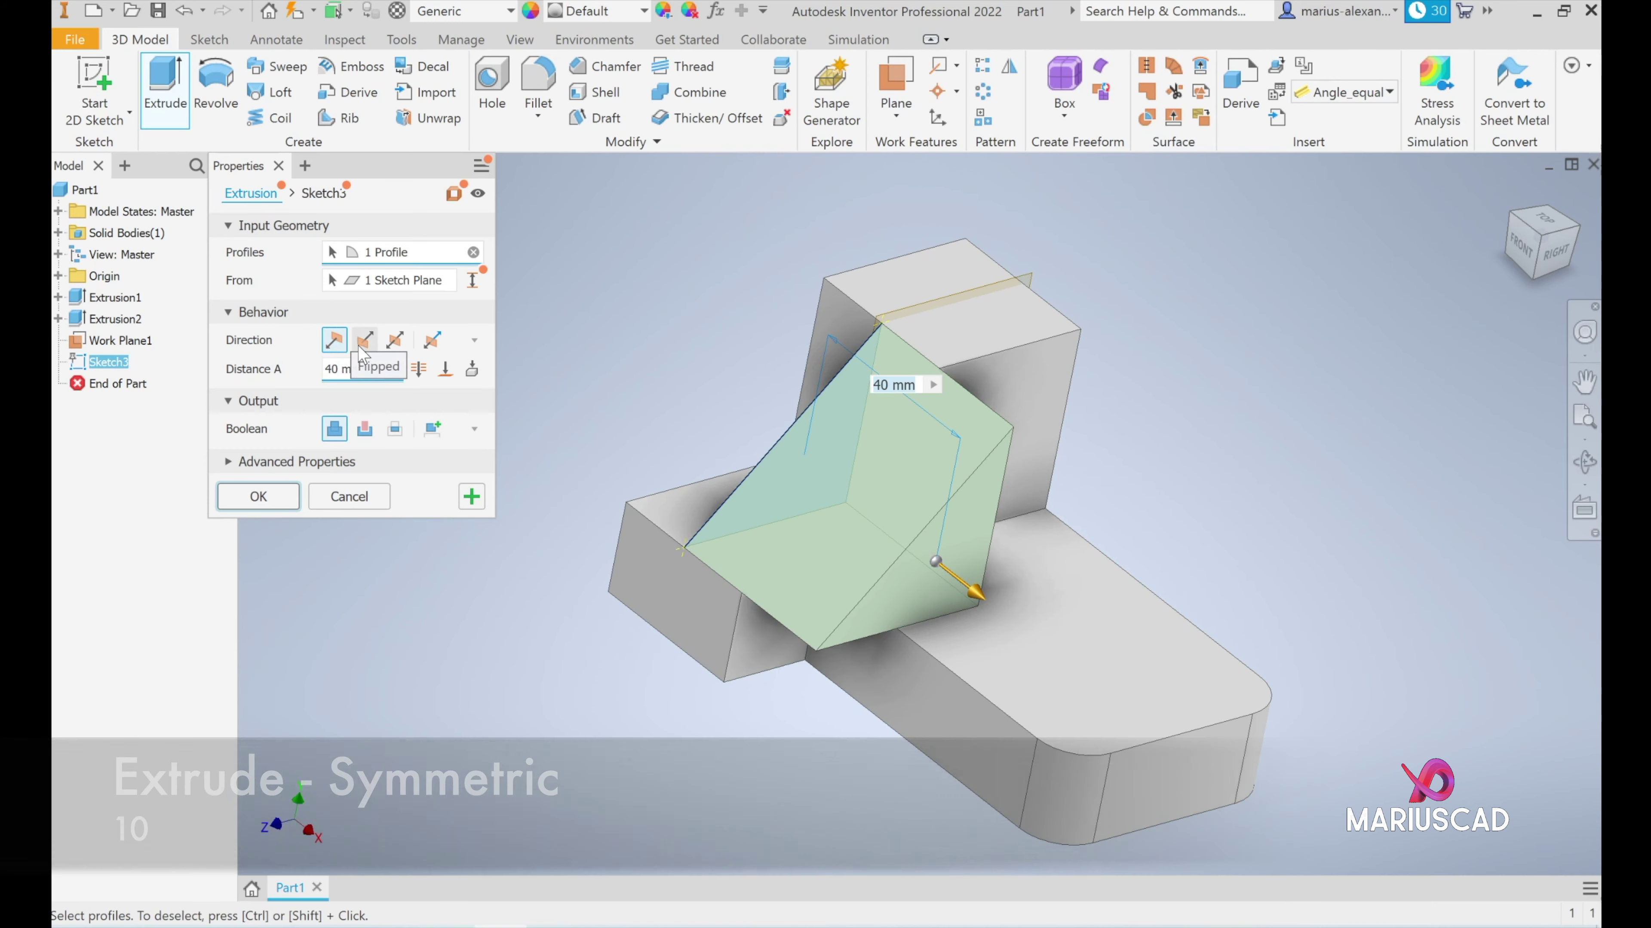
Extrude the triangular rib 40 mm symmetrically about the mid plane.
left_click(394, 339)
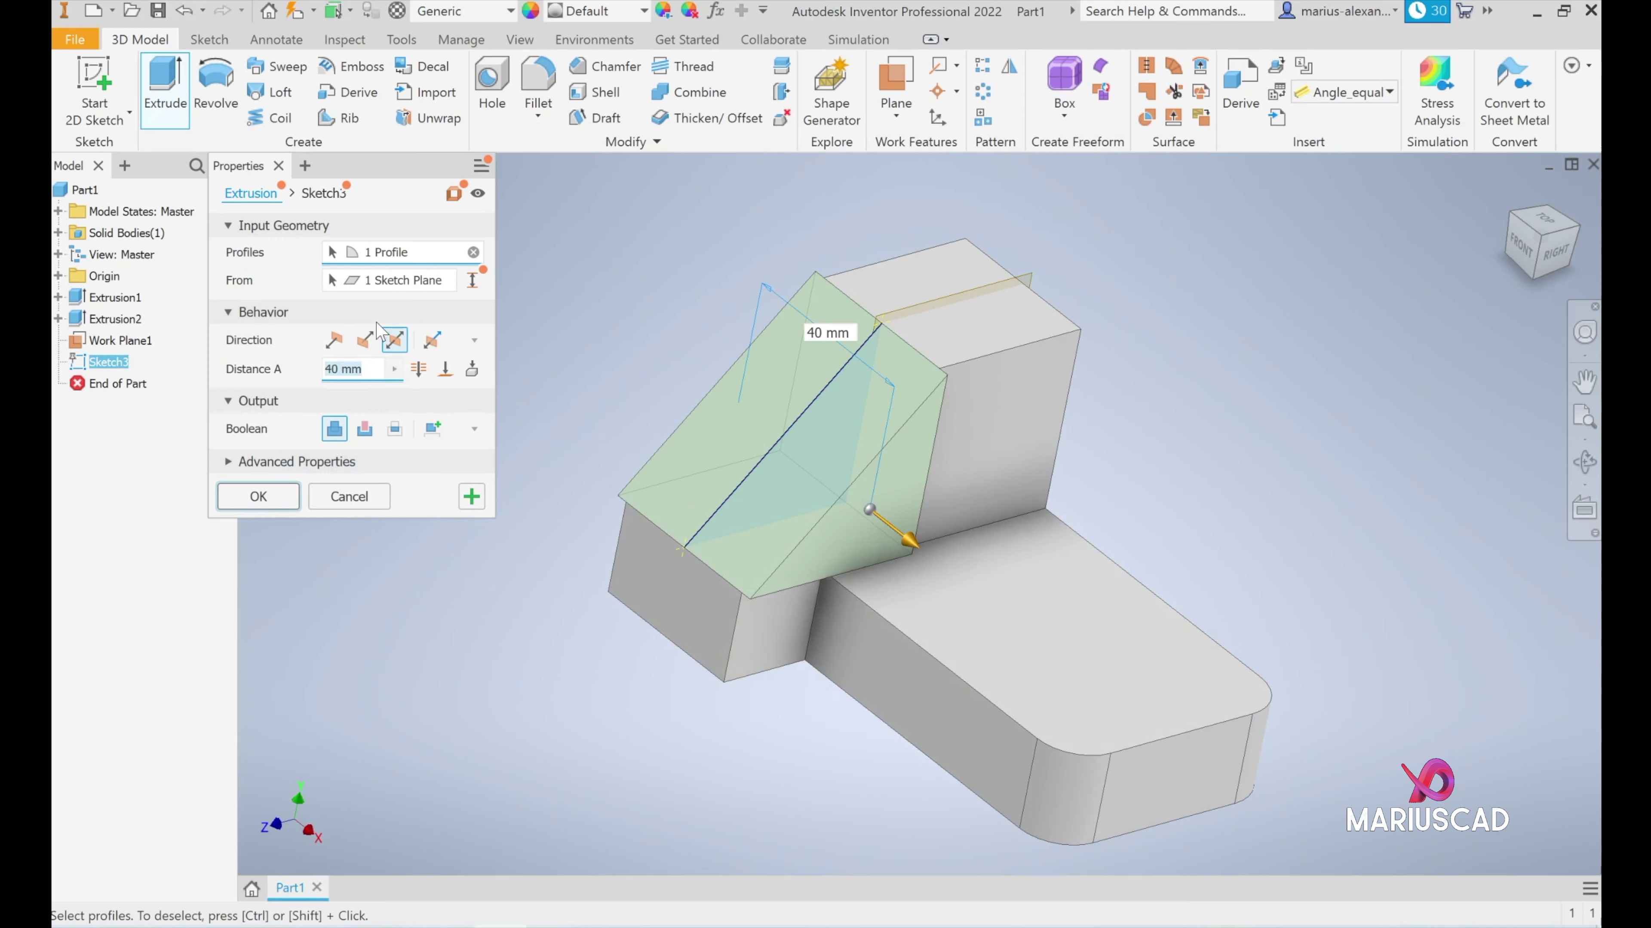
type("10")
key("Return")
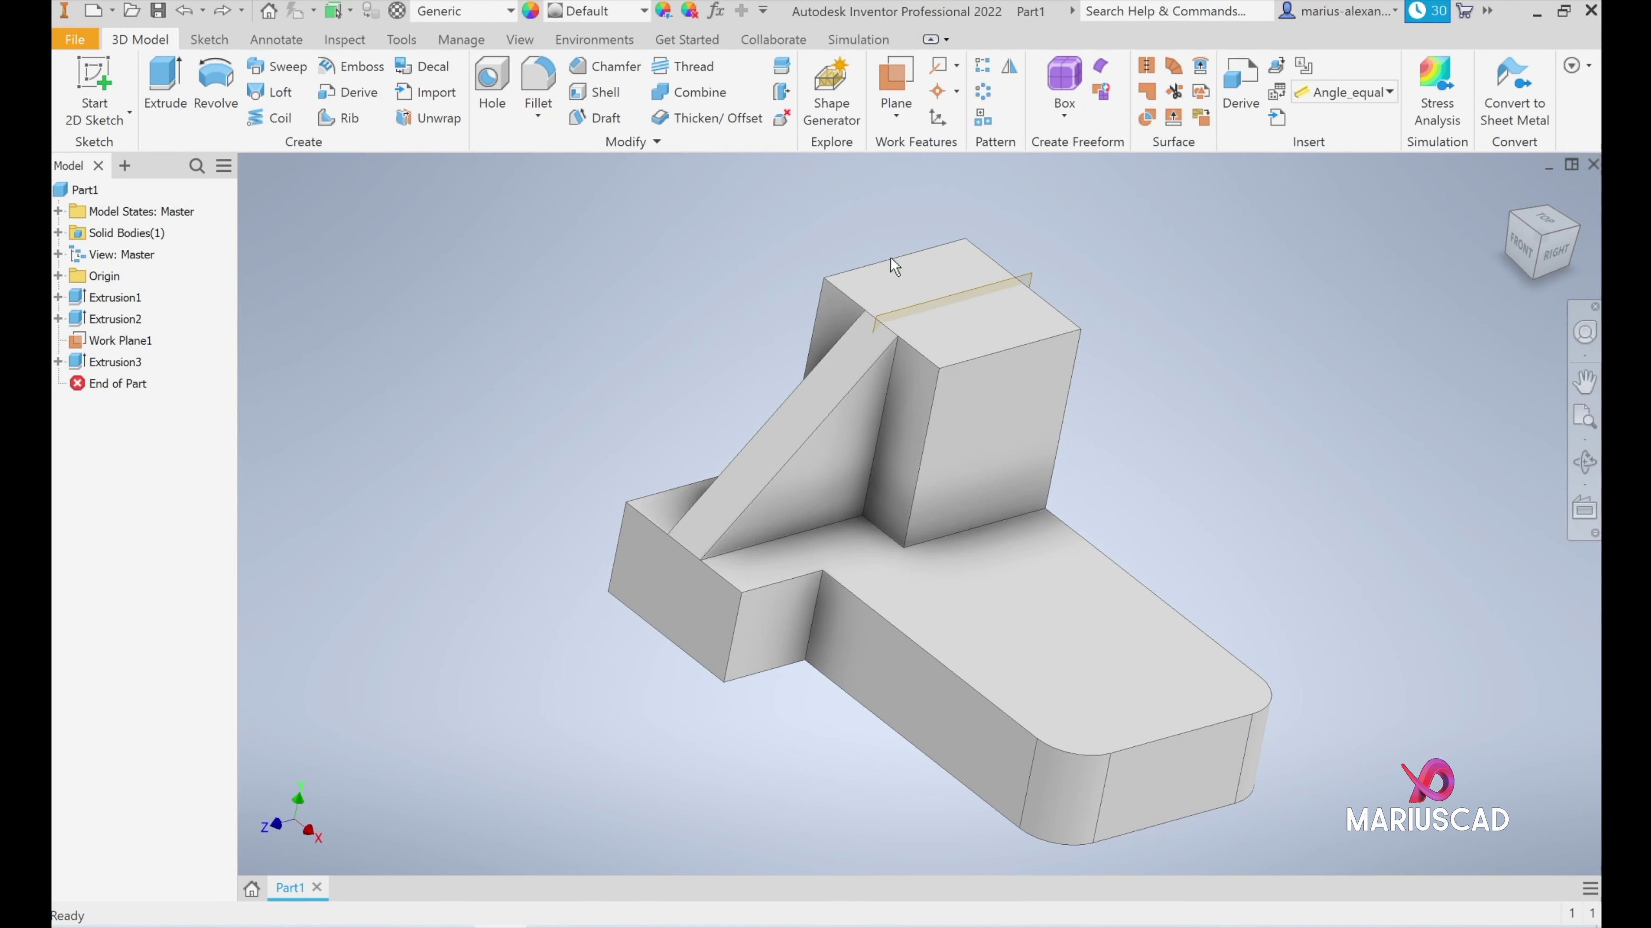
Hide Work Plane1 by turning off its visibility.
left_click(122, 341)
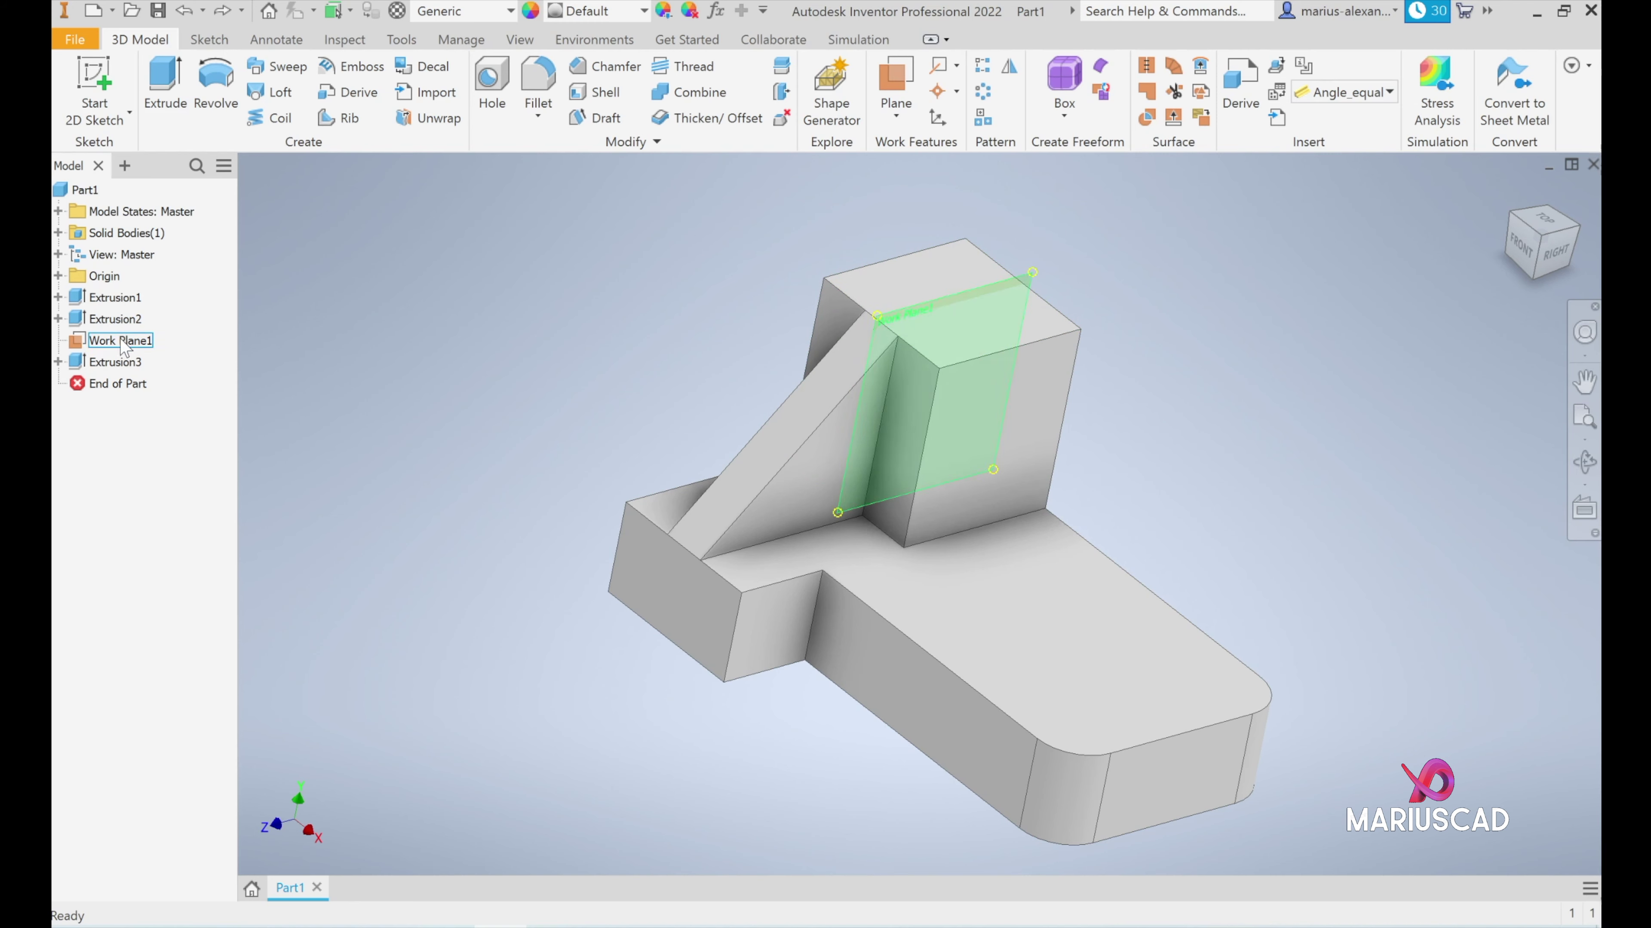
right_click(124, 347)
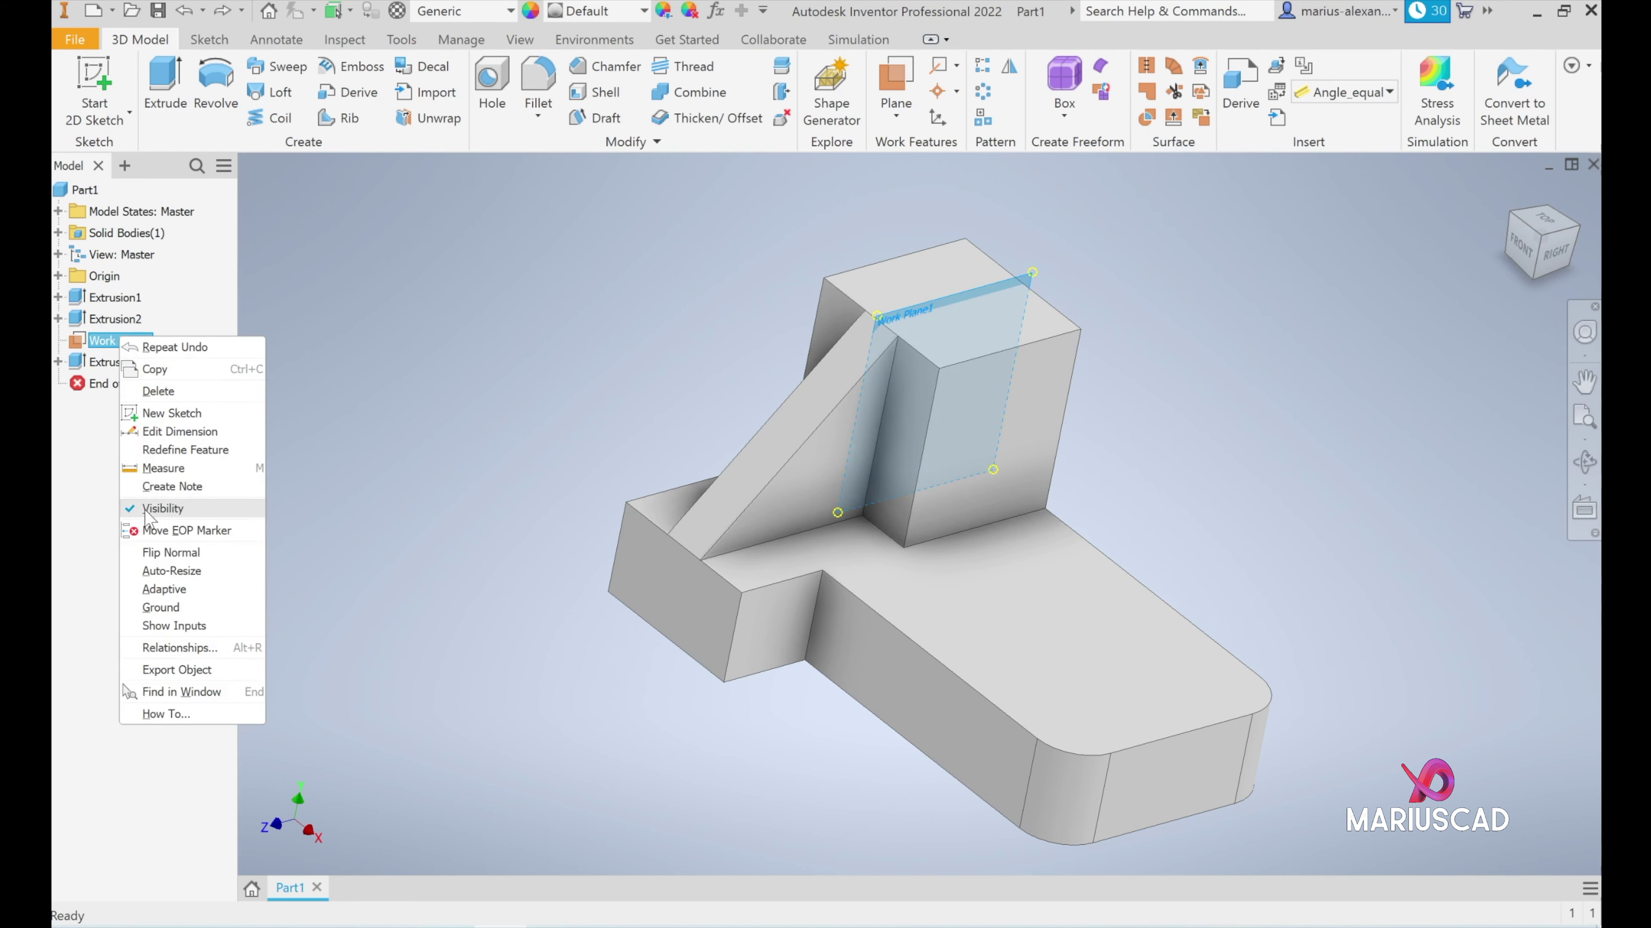
left_click(162, 508)
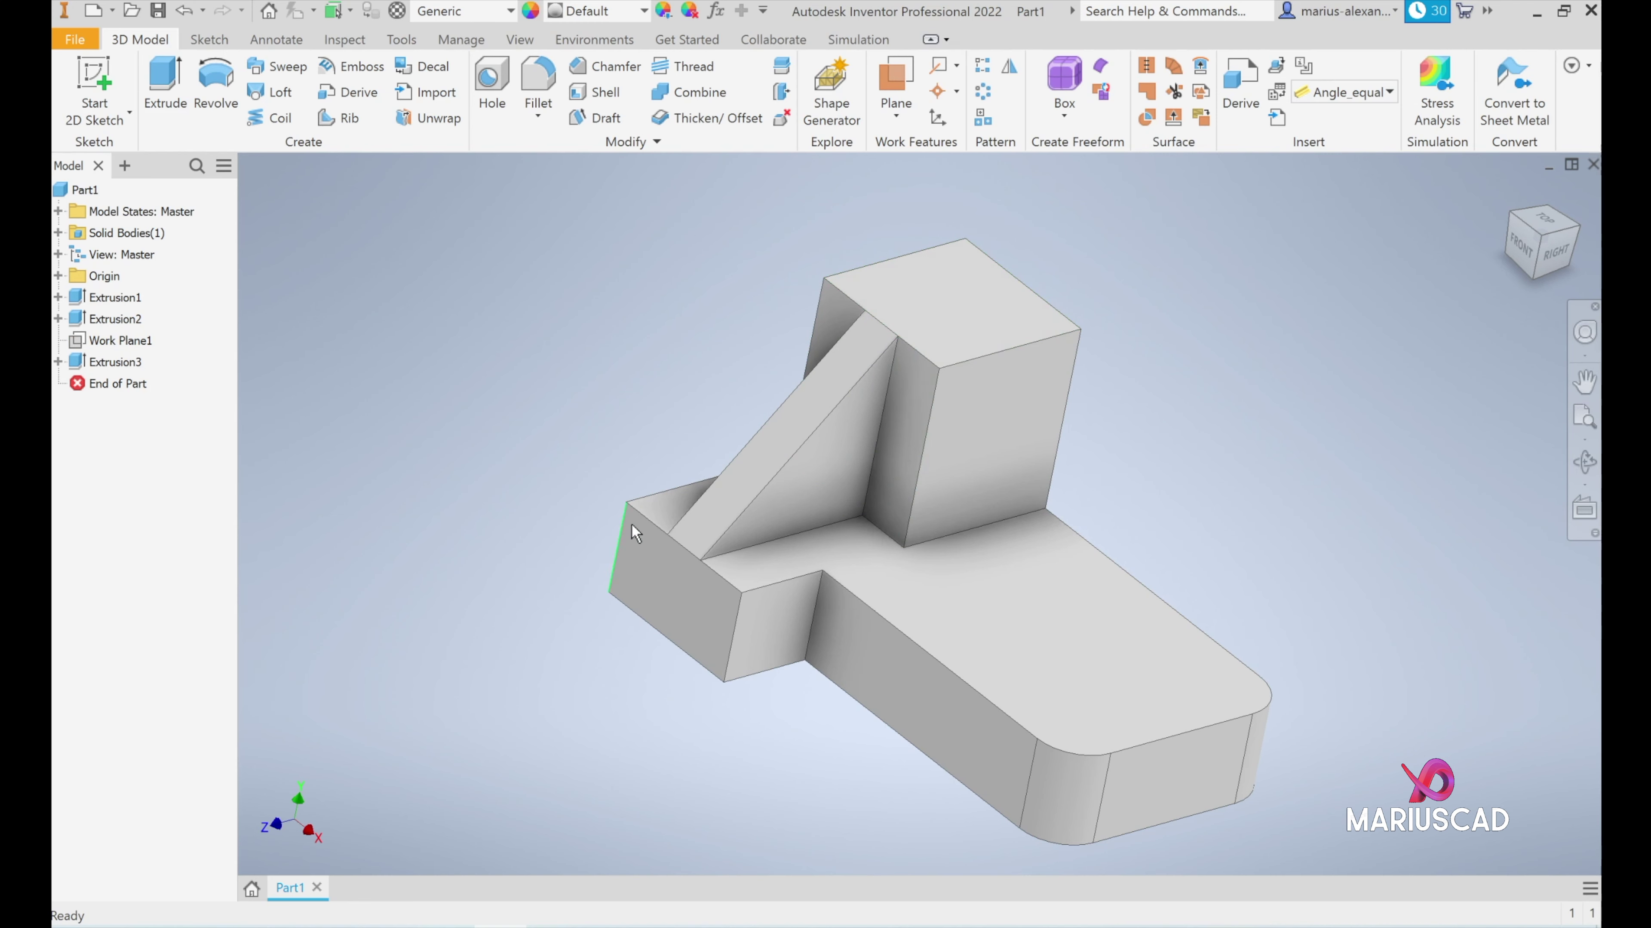
key("alt+Tab")
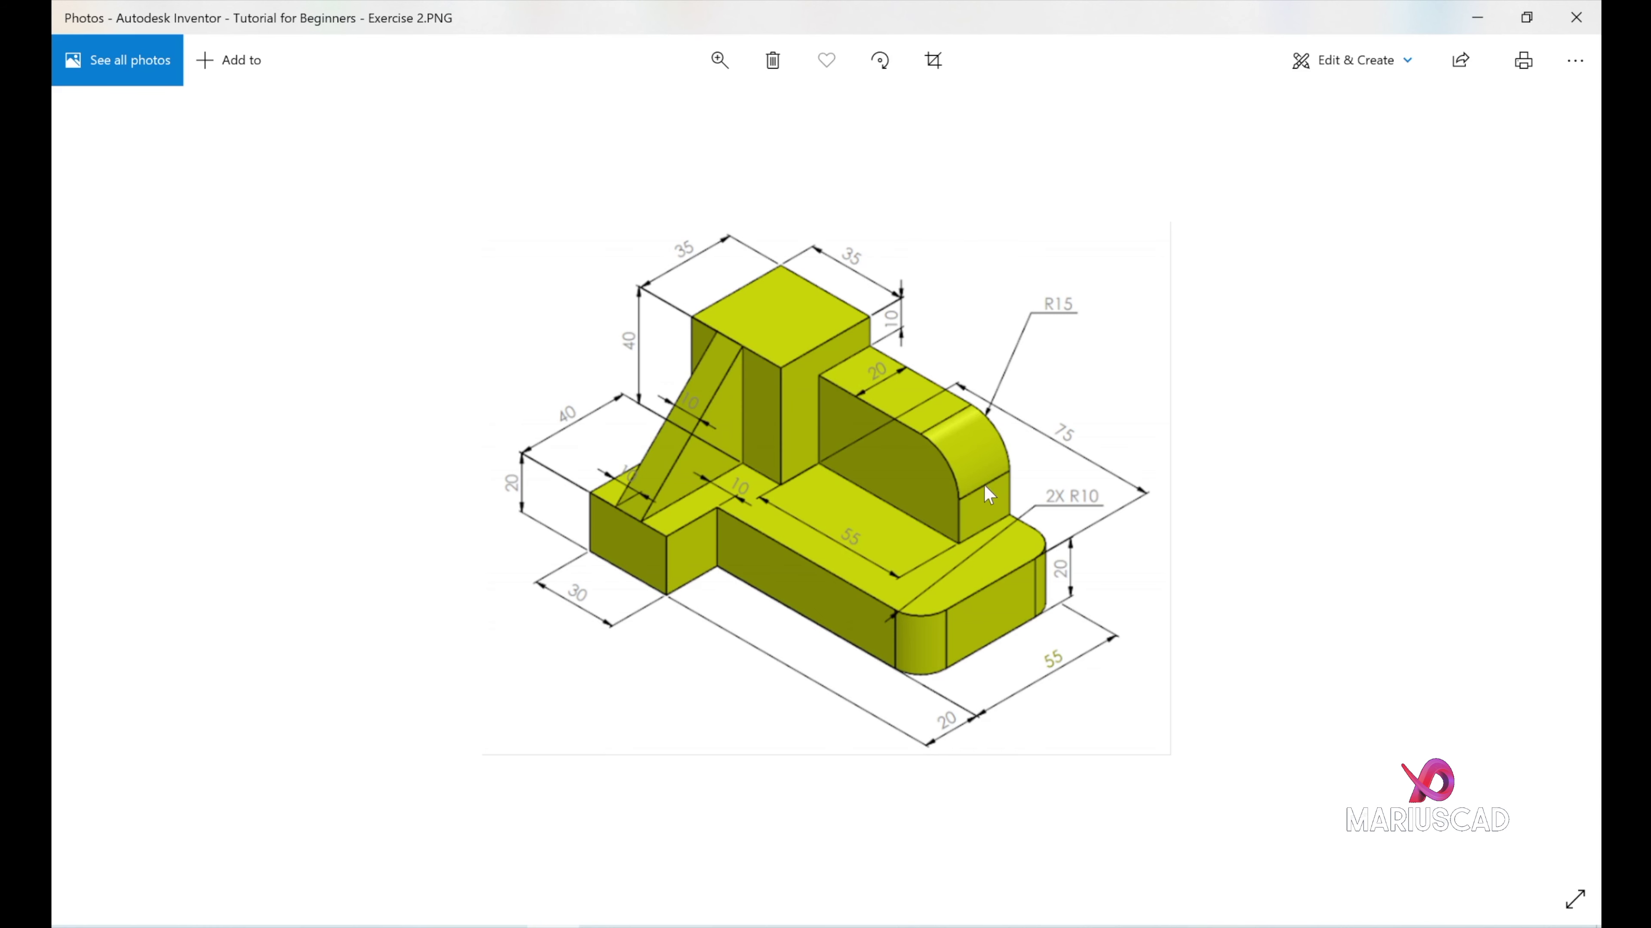
left_click(1470, 19)
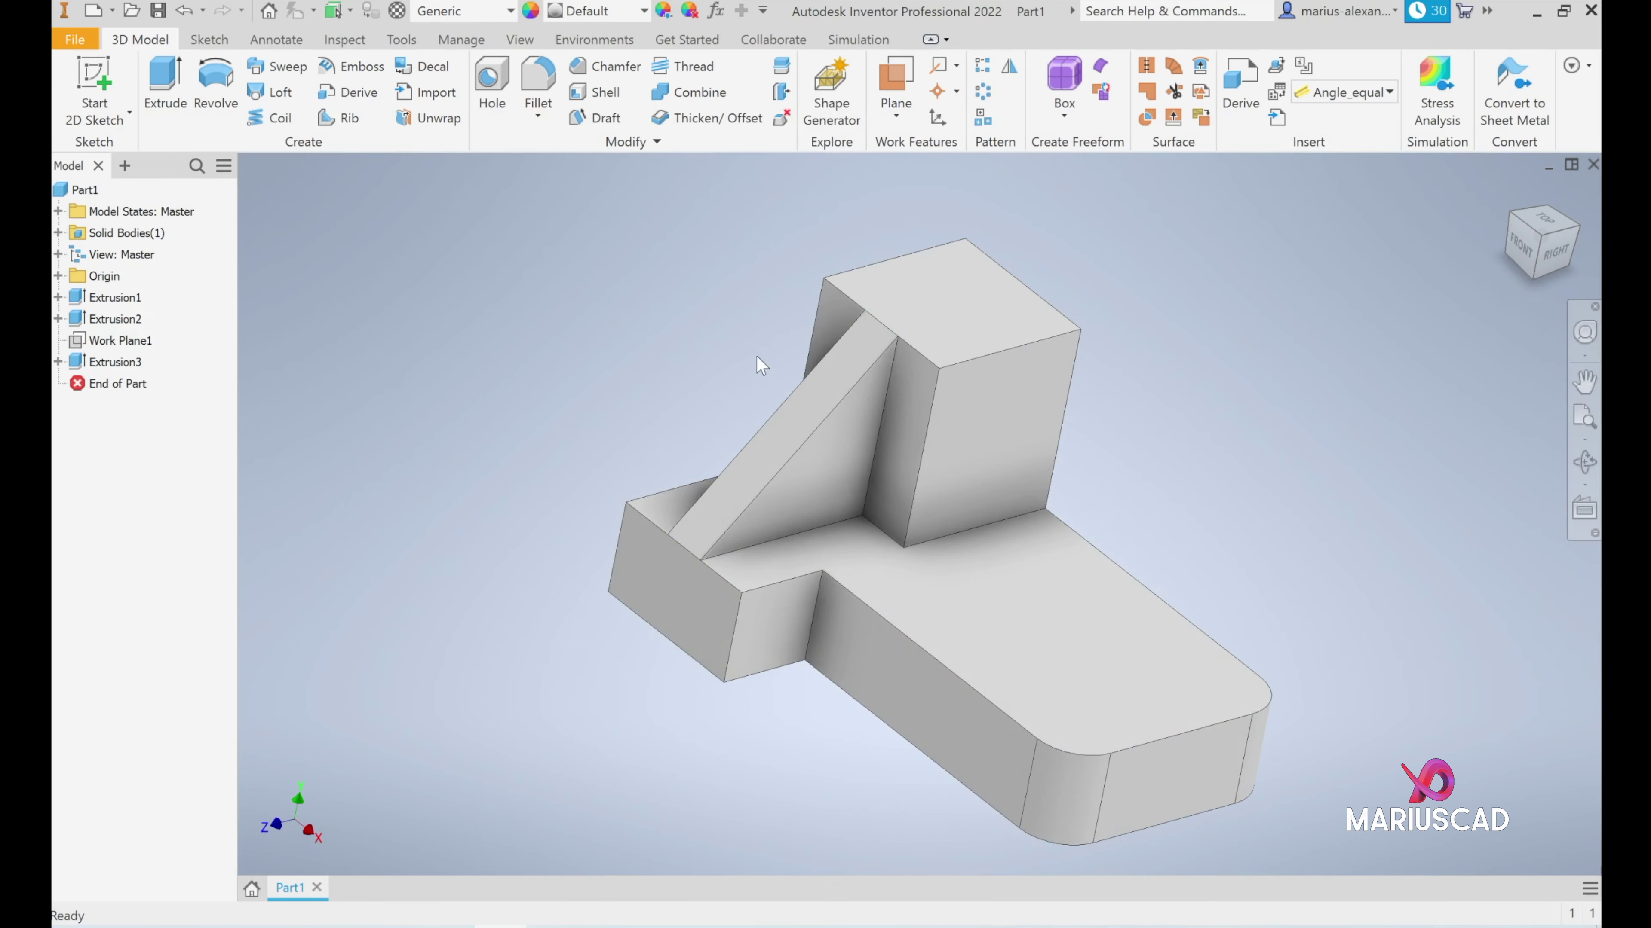
Sketch a 55 × 30 mm rectangle on the part's back face from the base-block corner.
left_click(130, 76)
middle_click_drag(1215, 472, 1009, 486, "shift")
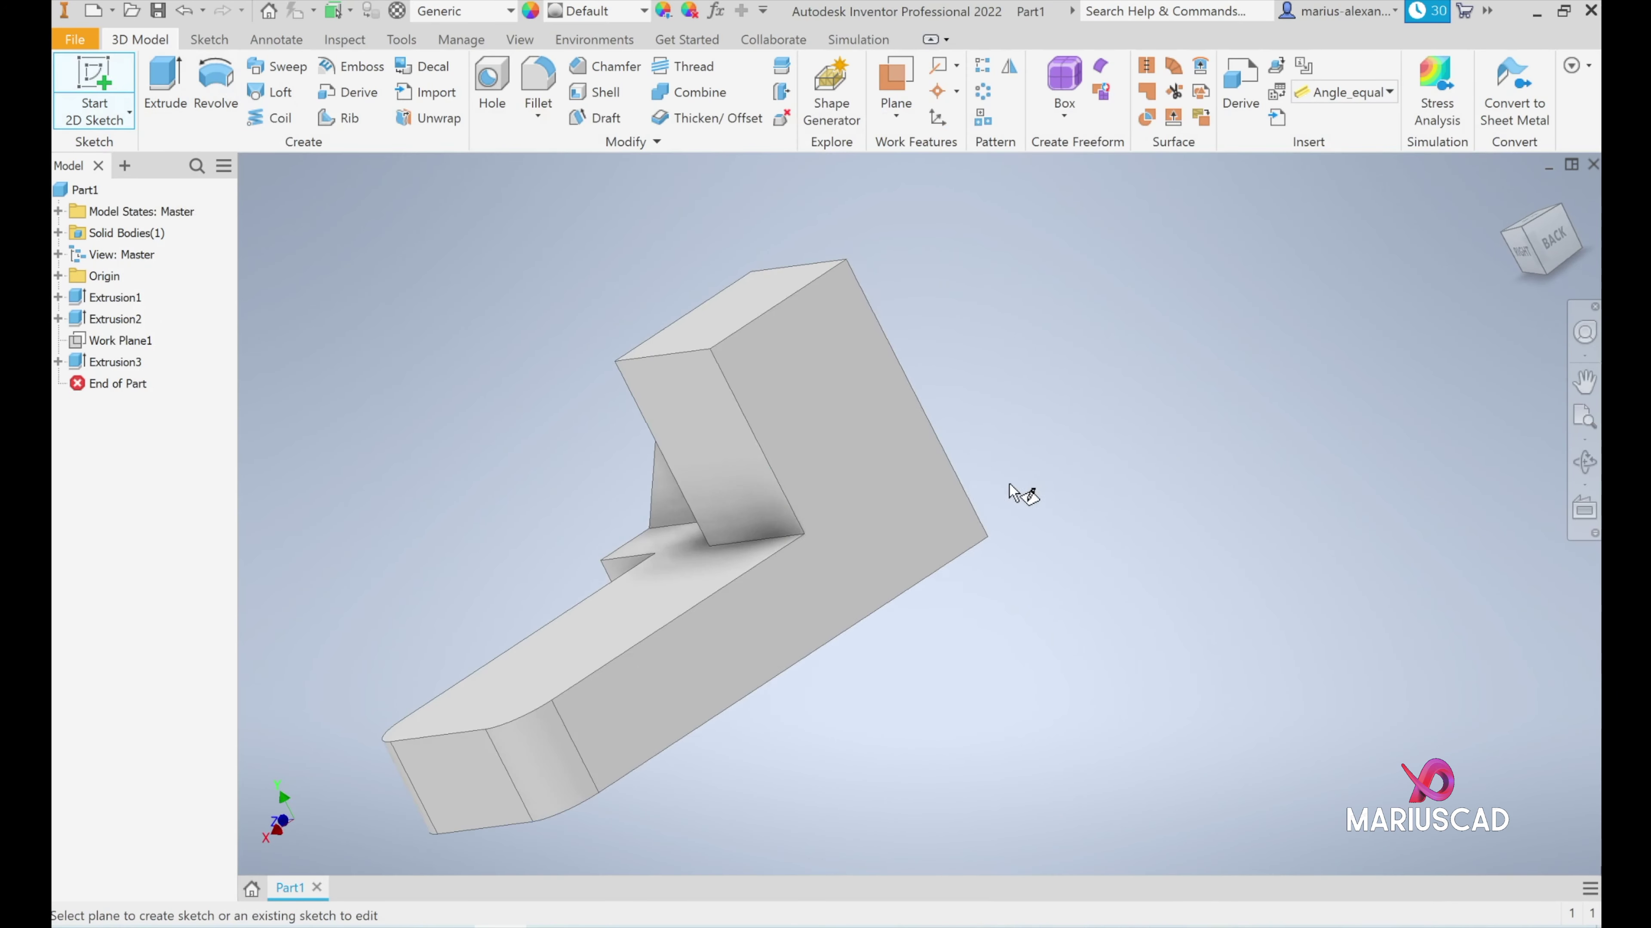
left_click(826, 419)
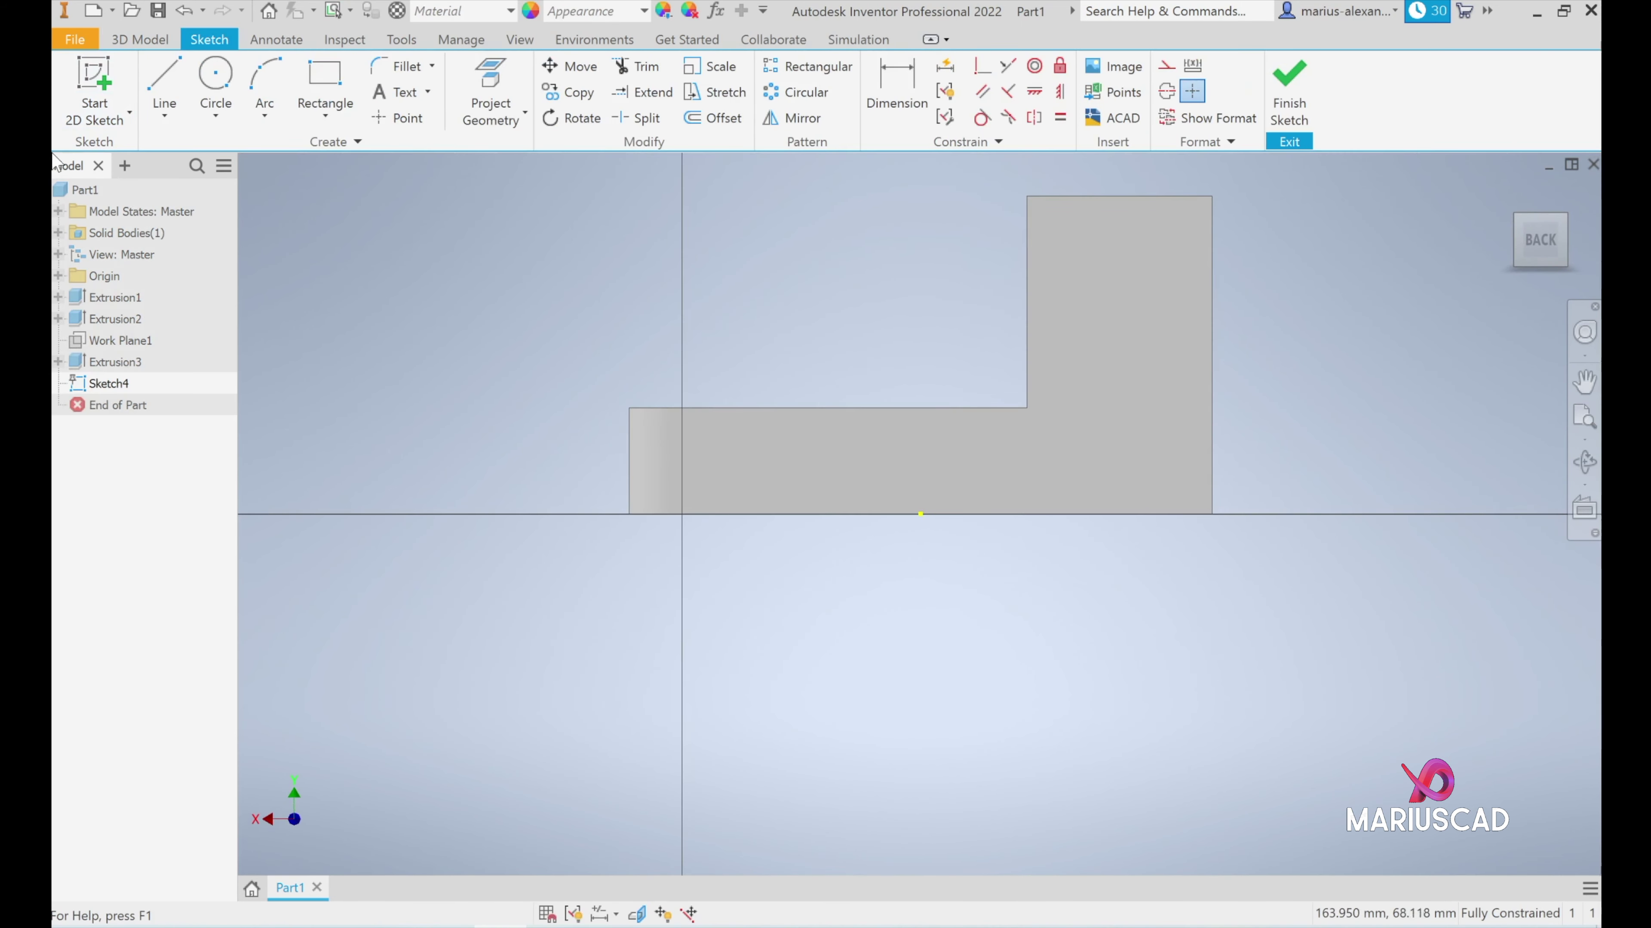
left_click(321, 118)
left_click(354, 153)
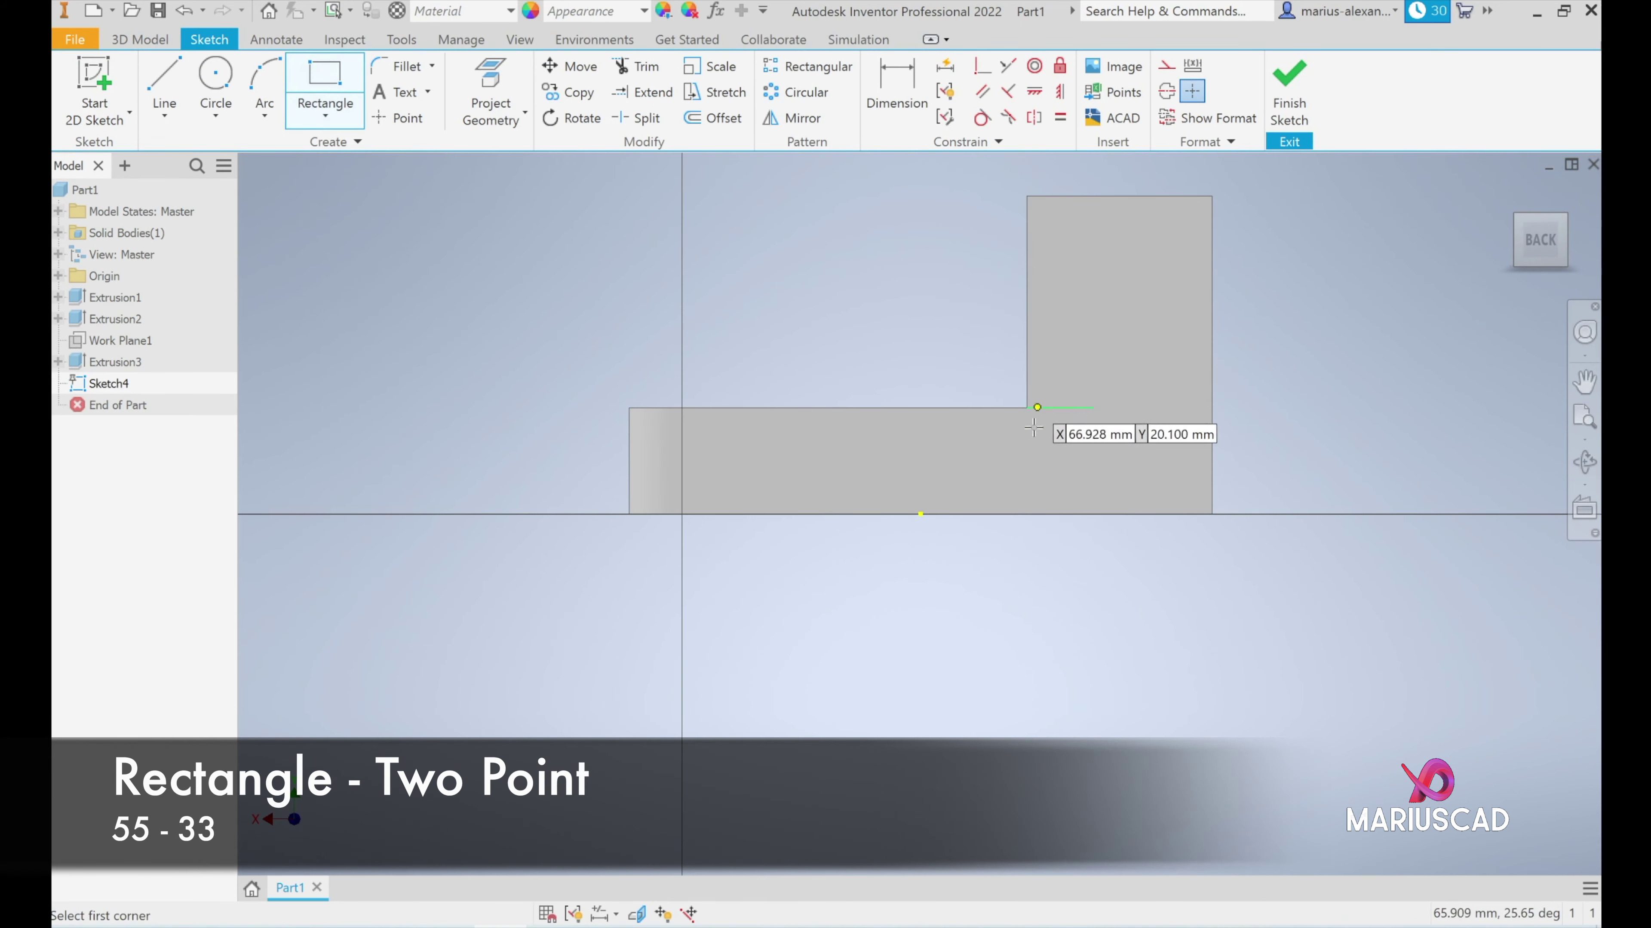
left_click(1027, 408)
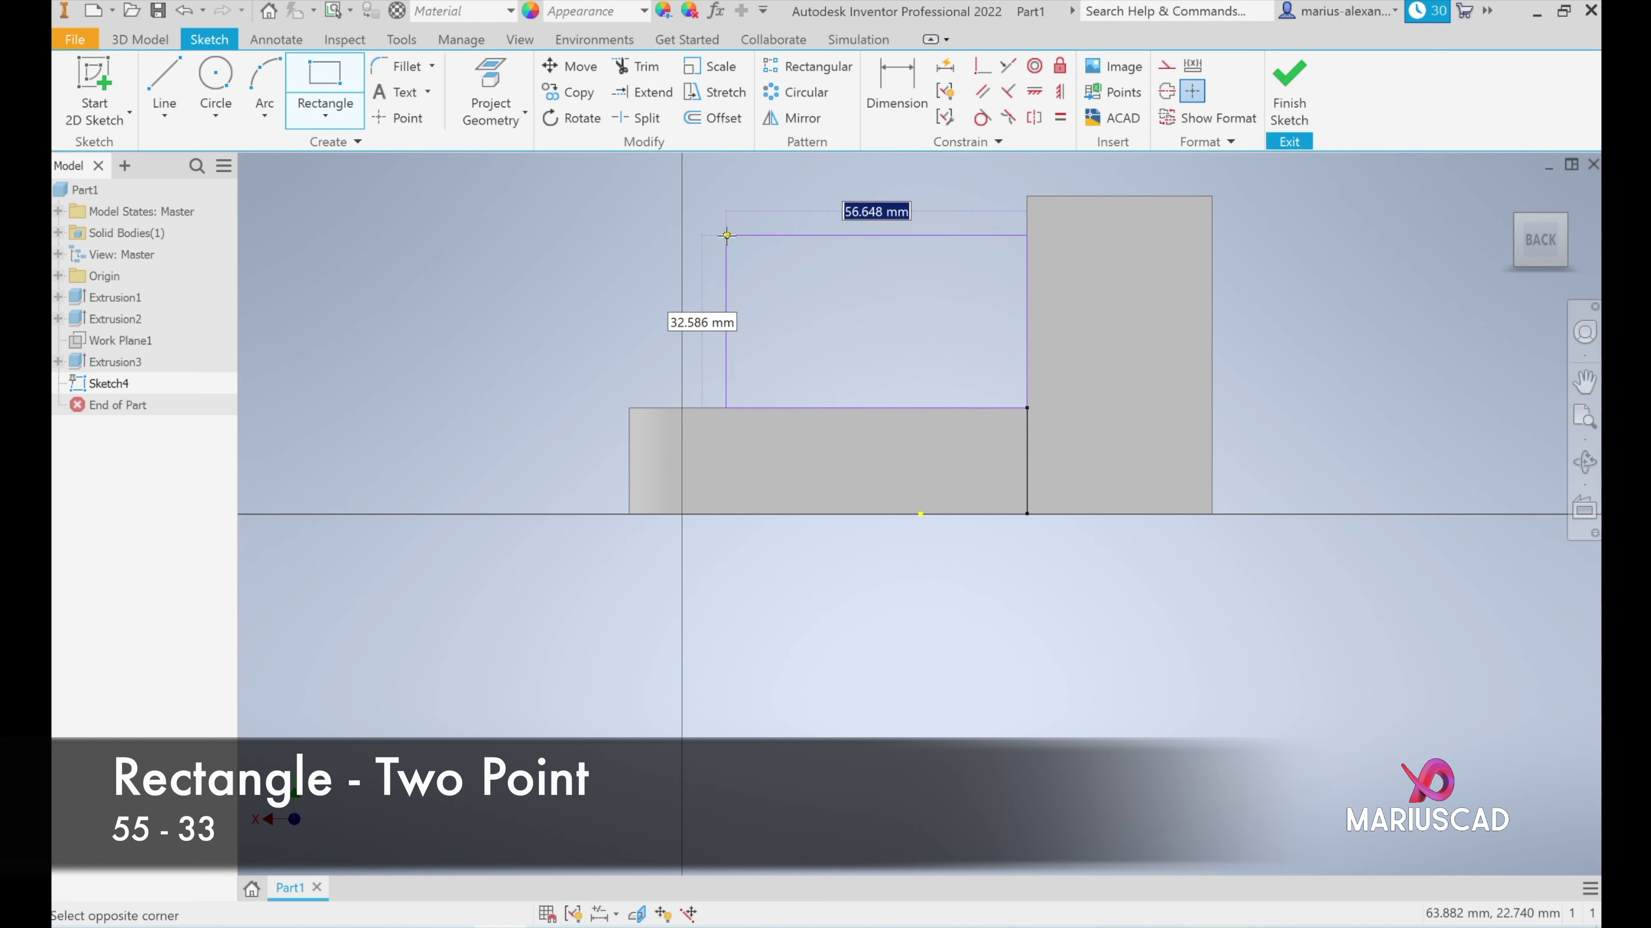
type("55")
key("Tab")
type("30")
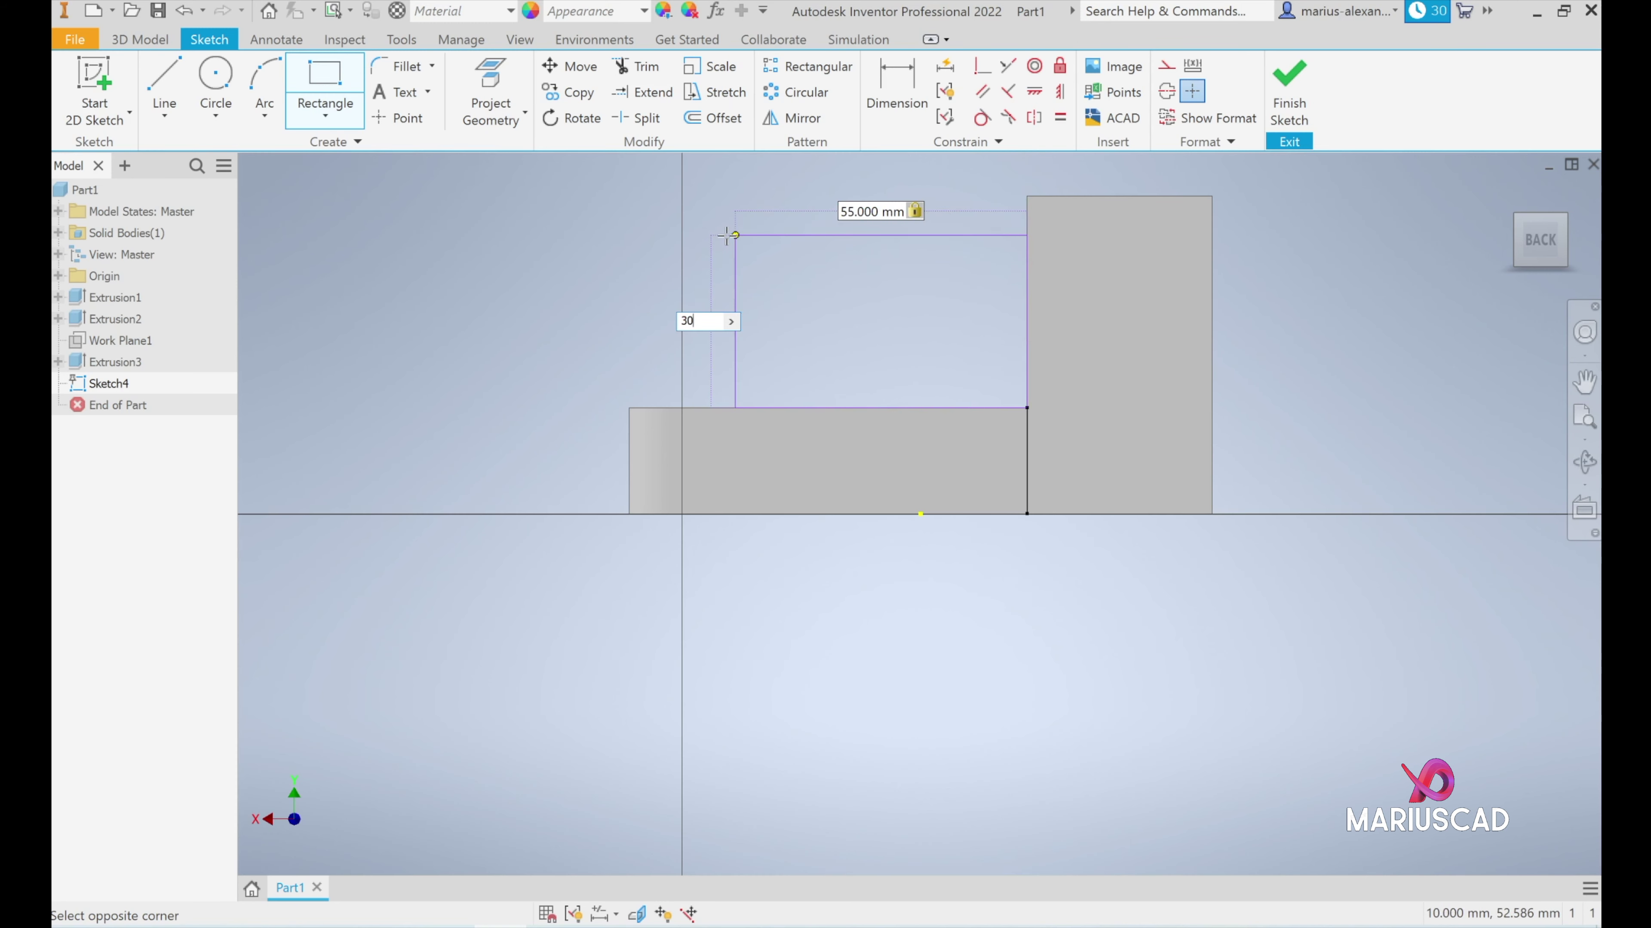
key("Return")
Round the rectangle's upper outer corner with a 15 mm fillet and finish the sketch.
key("Escape")
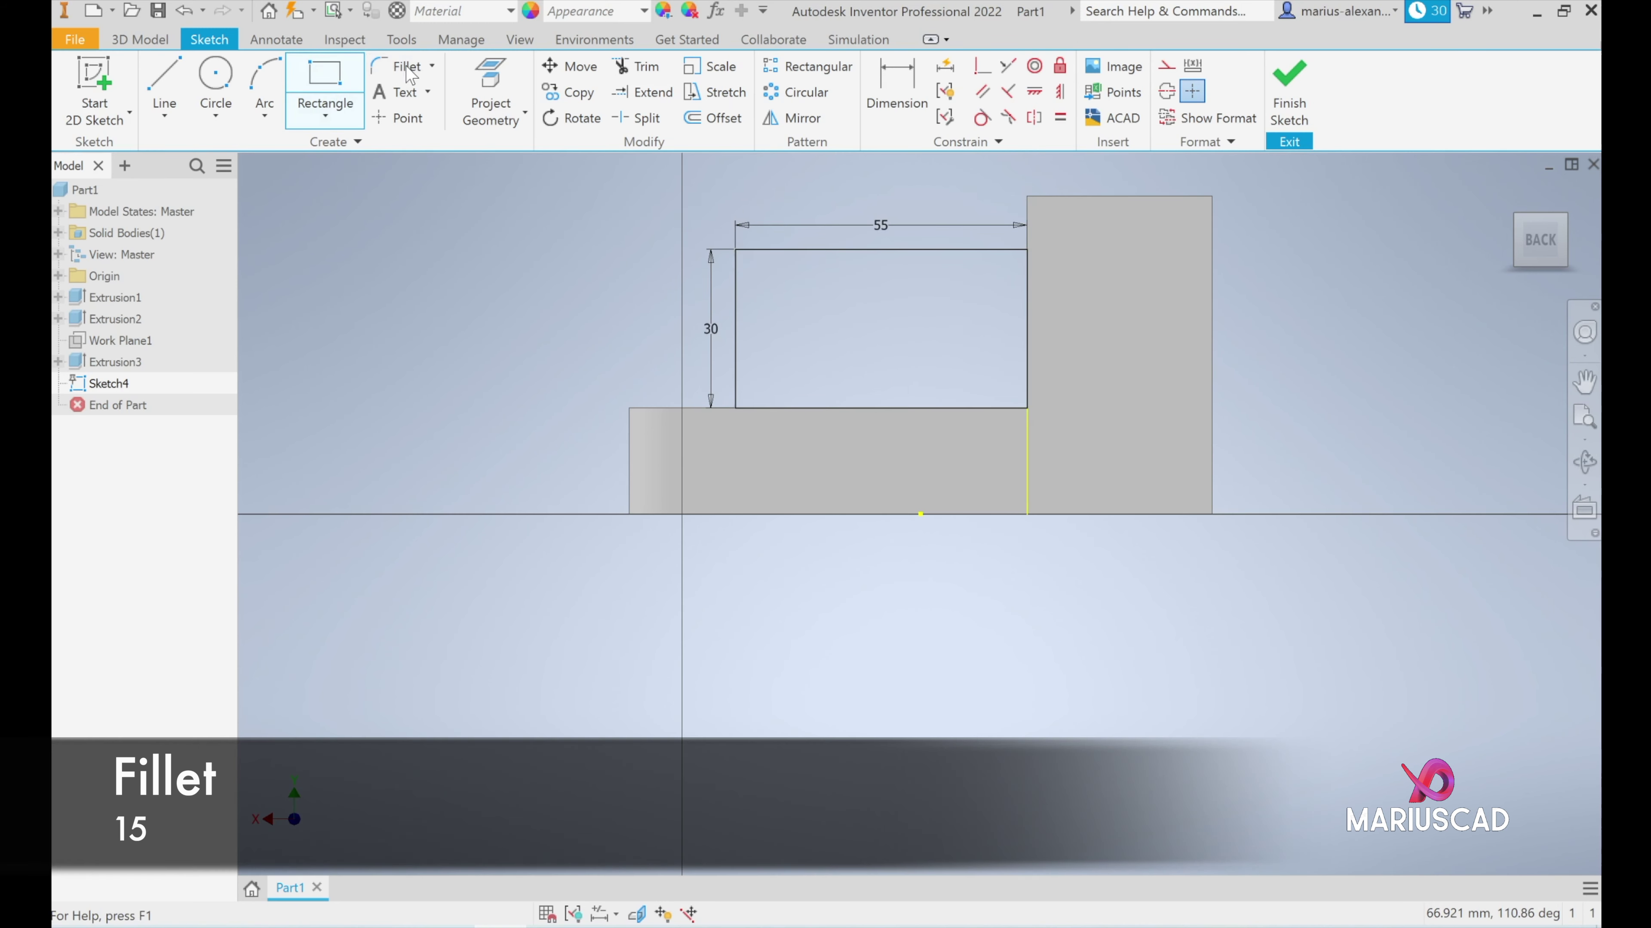
type("f")
type("15")
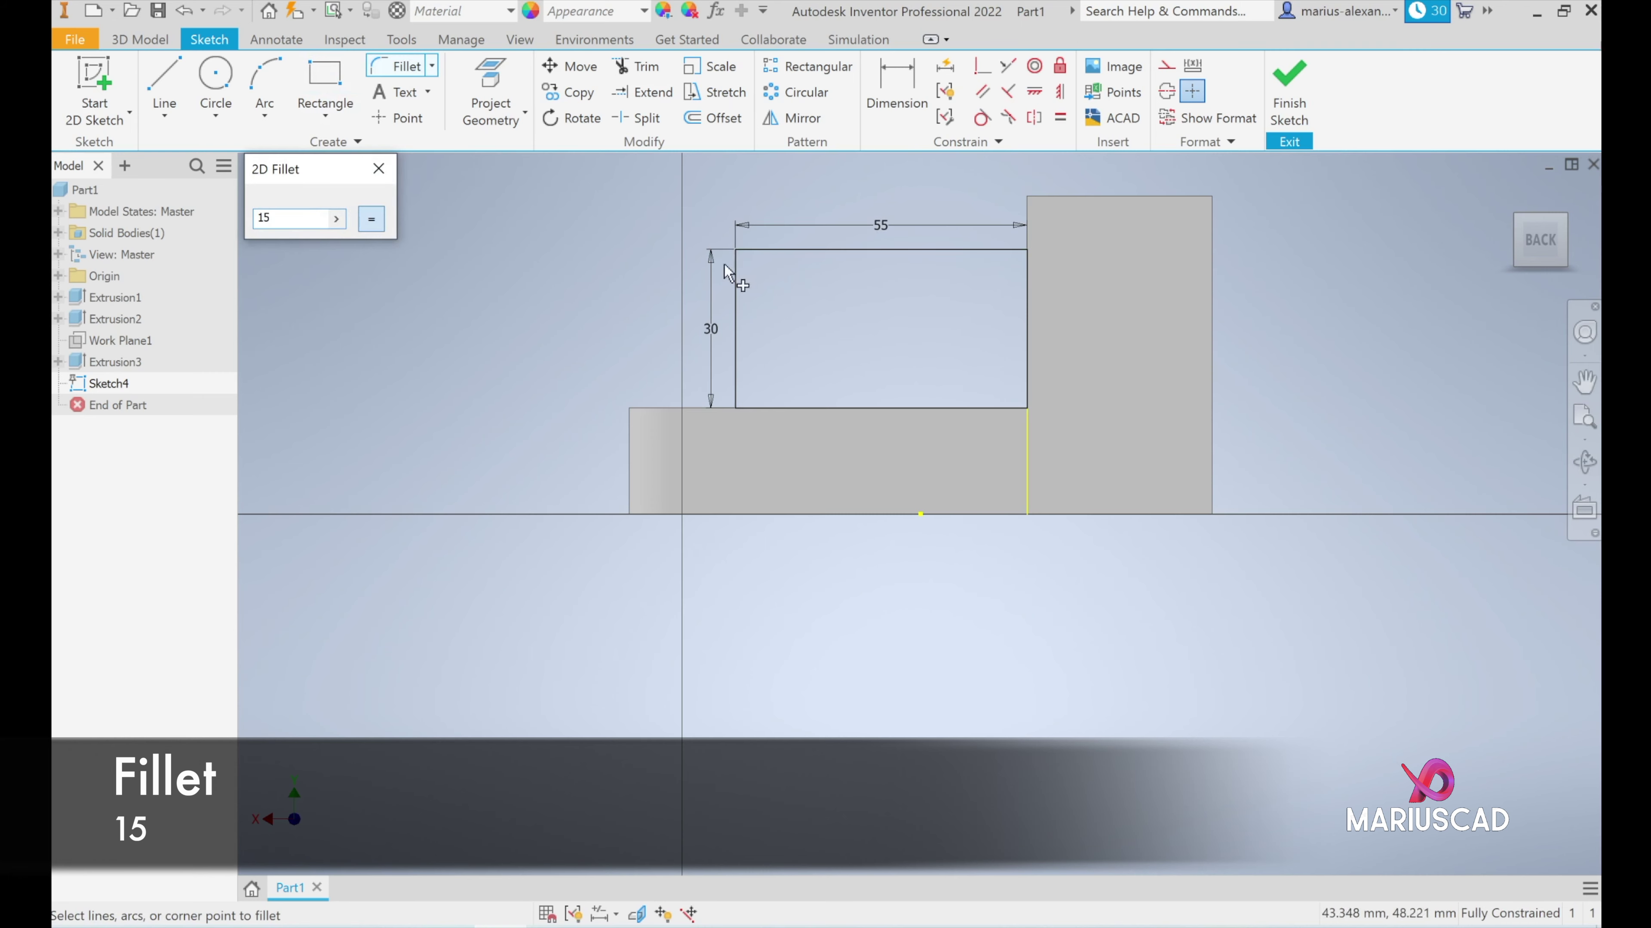
left_click(735, 273)
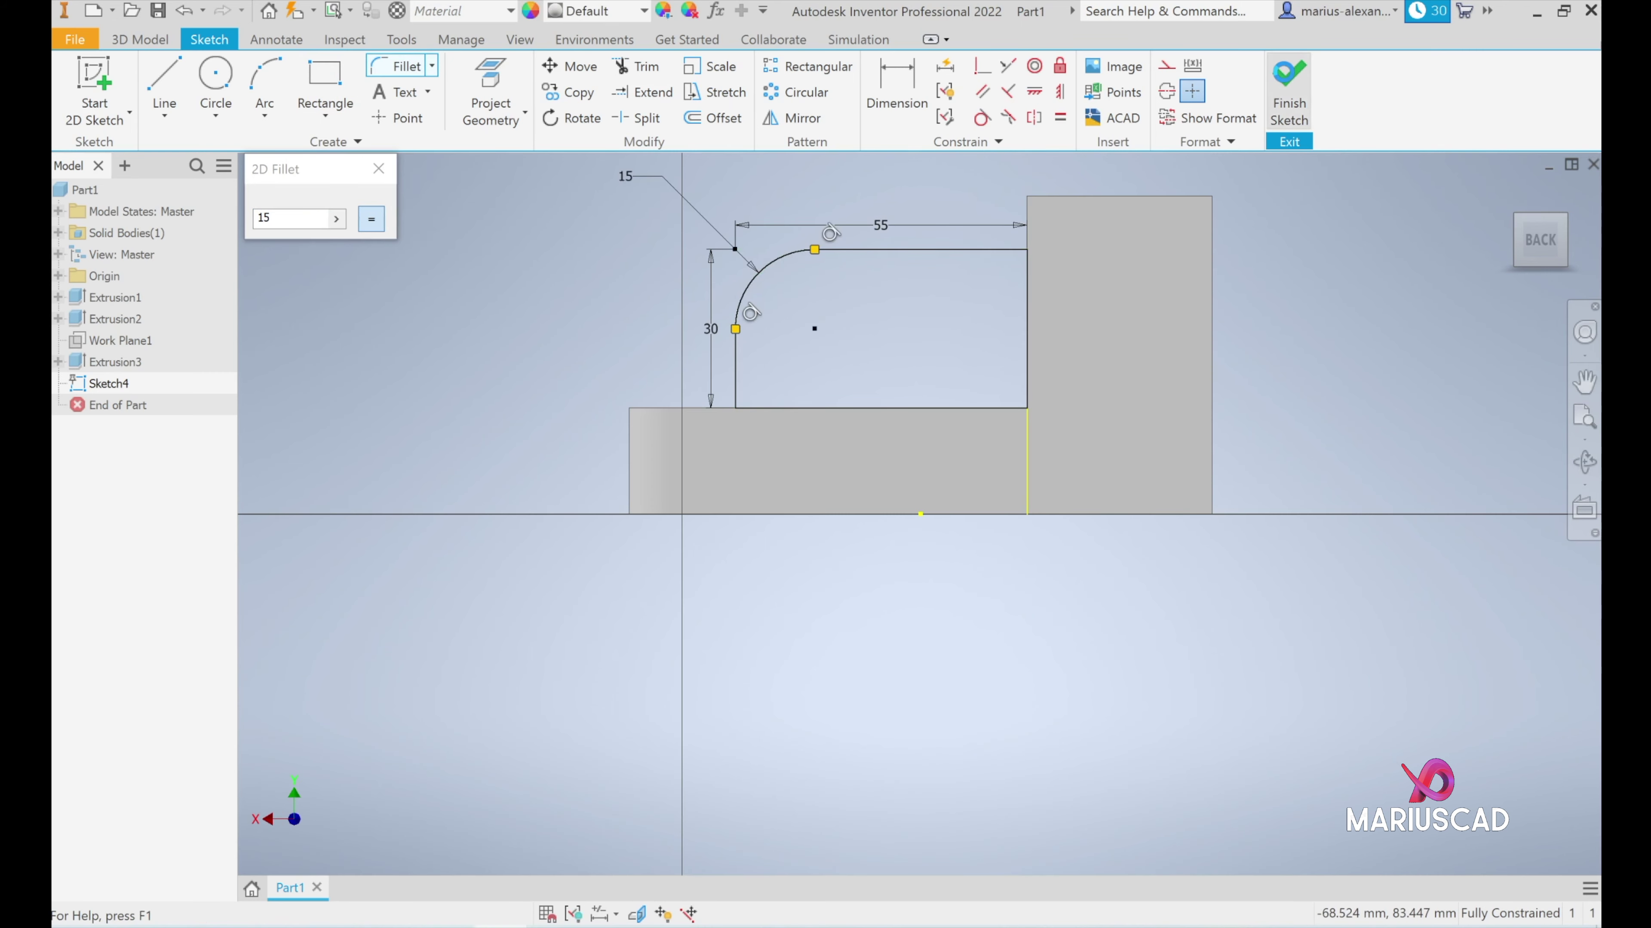
left_click(1289, 92)
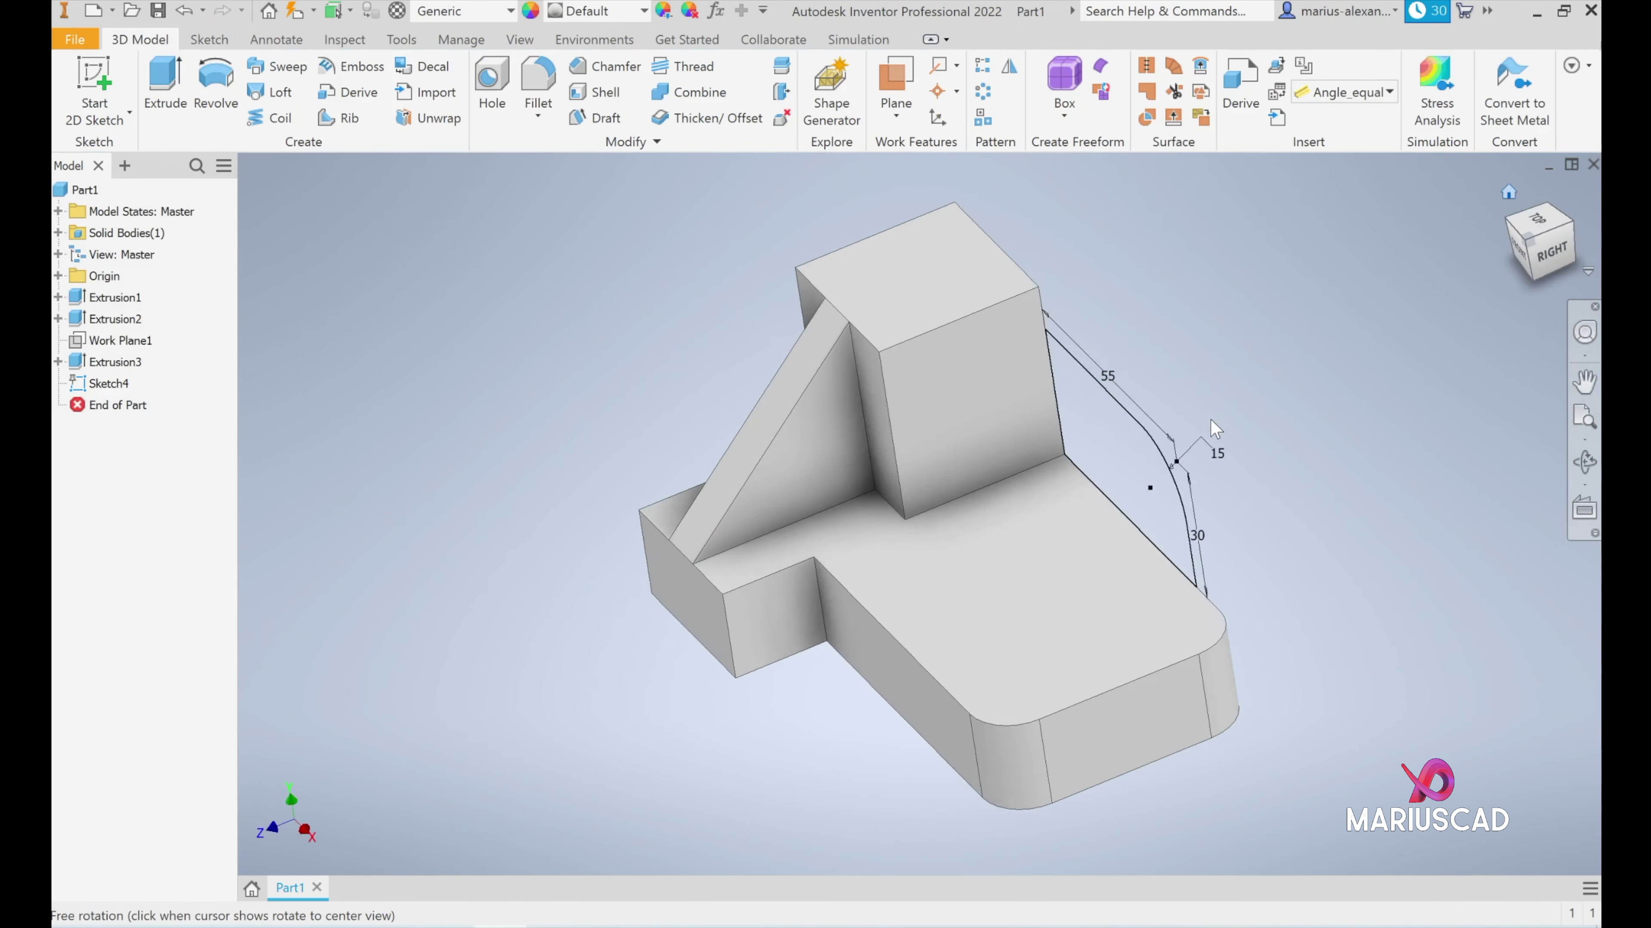
Extrude Sketch4 20 mm in the flipped direction into the part.
left_click(173, 79)
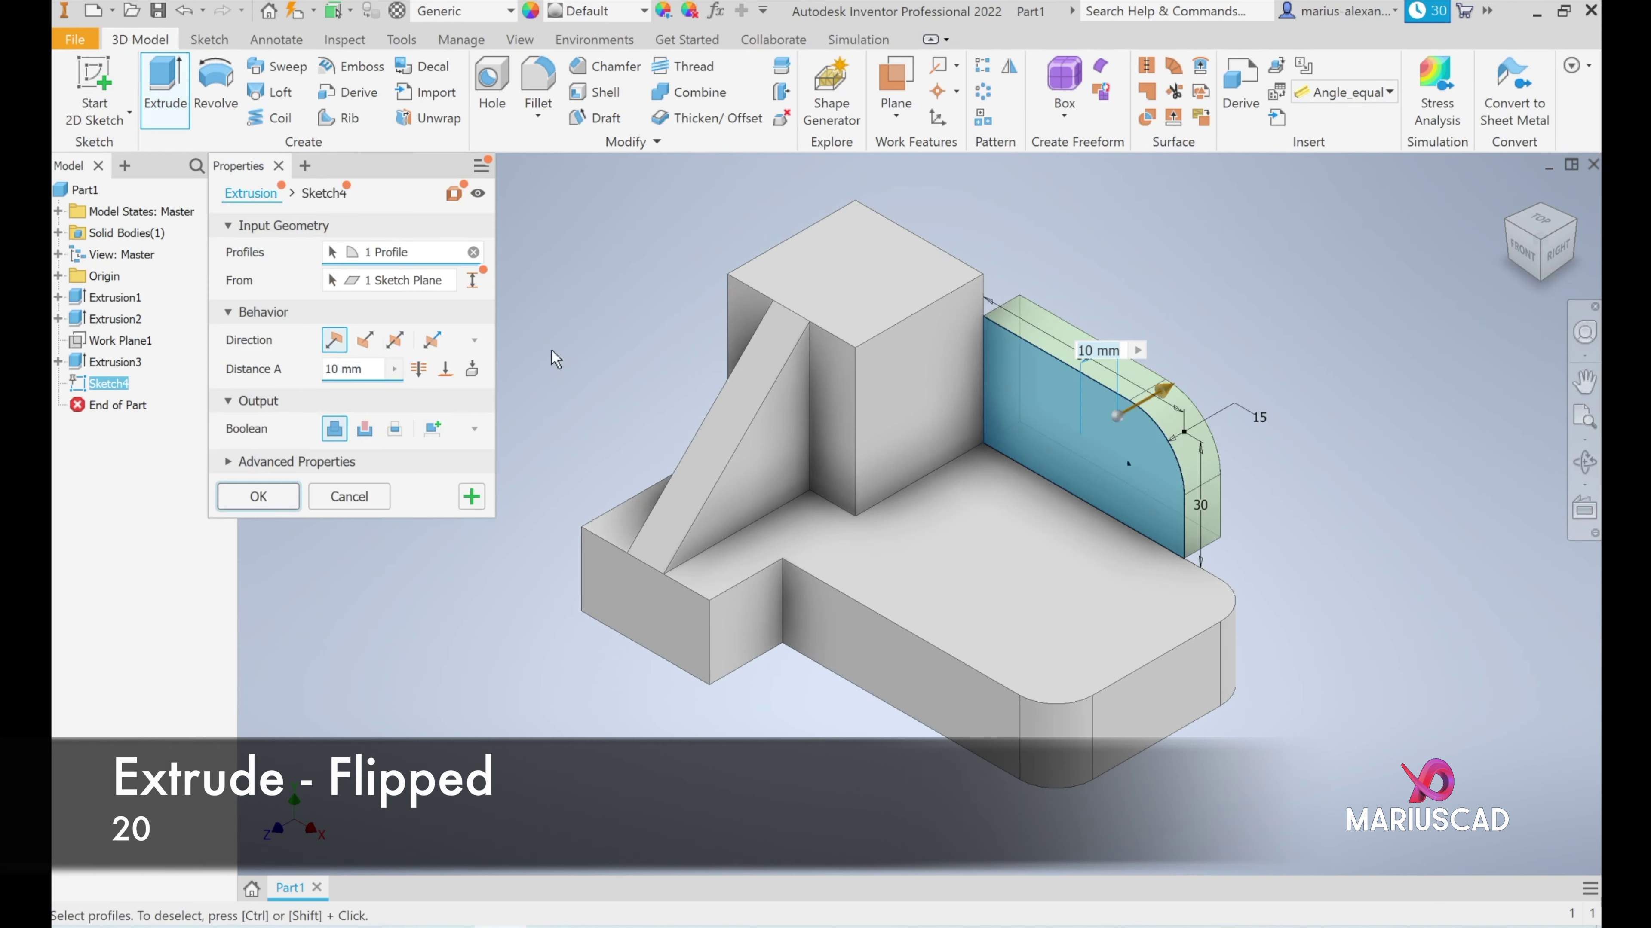
left_click(366, 340)
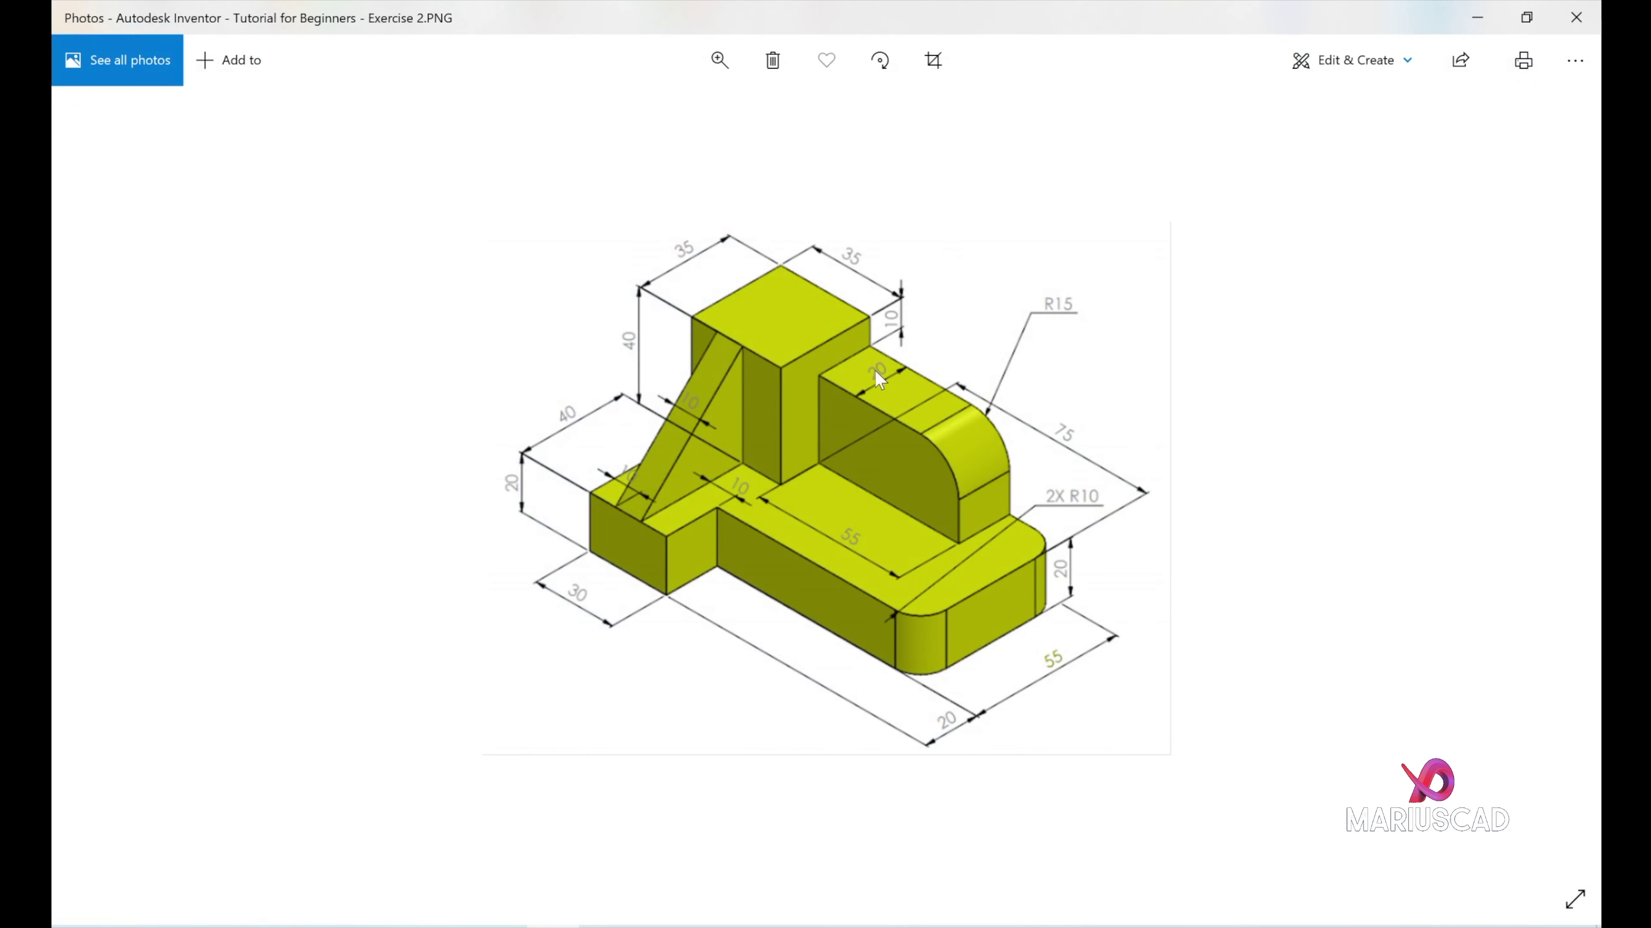
left_click(1477, 17)
type("20")
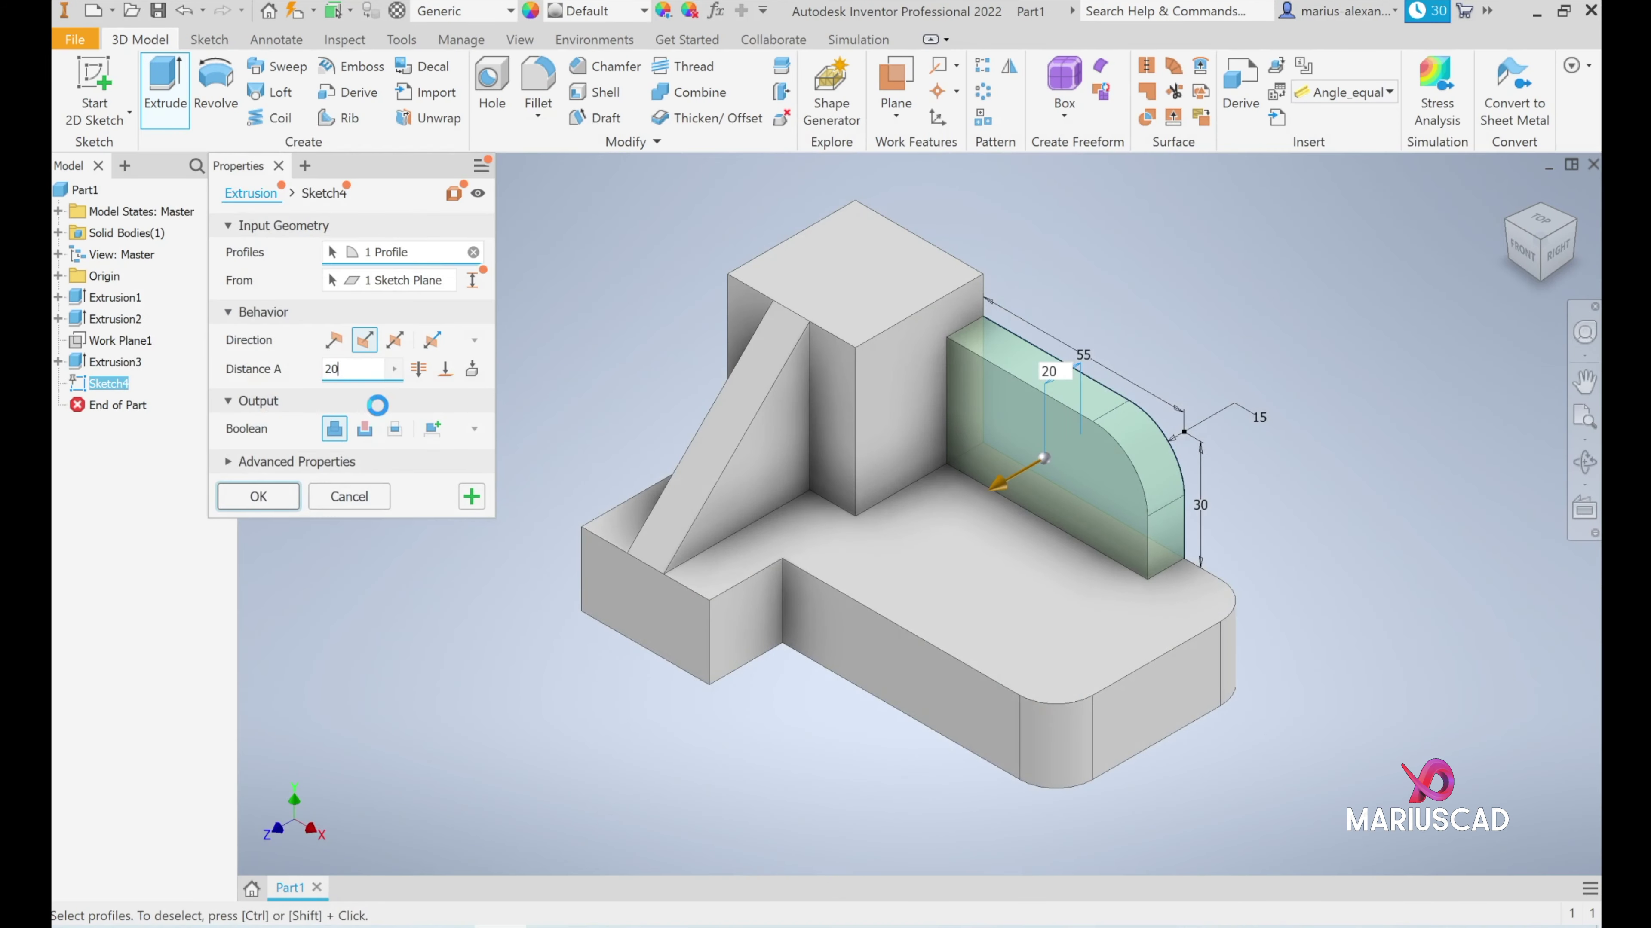
key("Return")
scroll(504, 650, "up", 3)
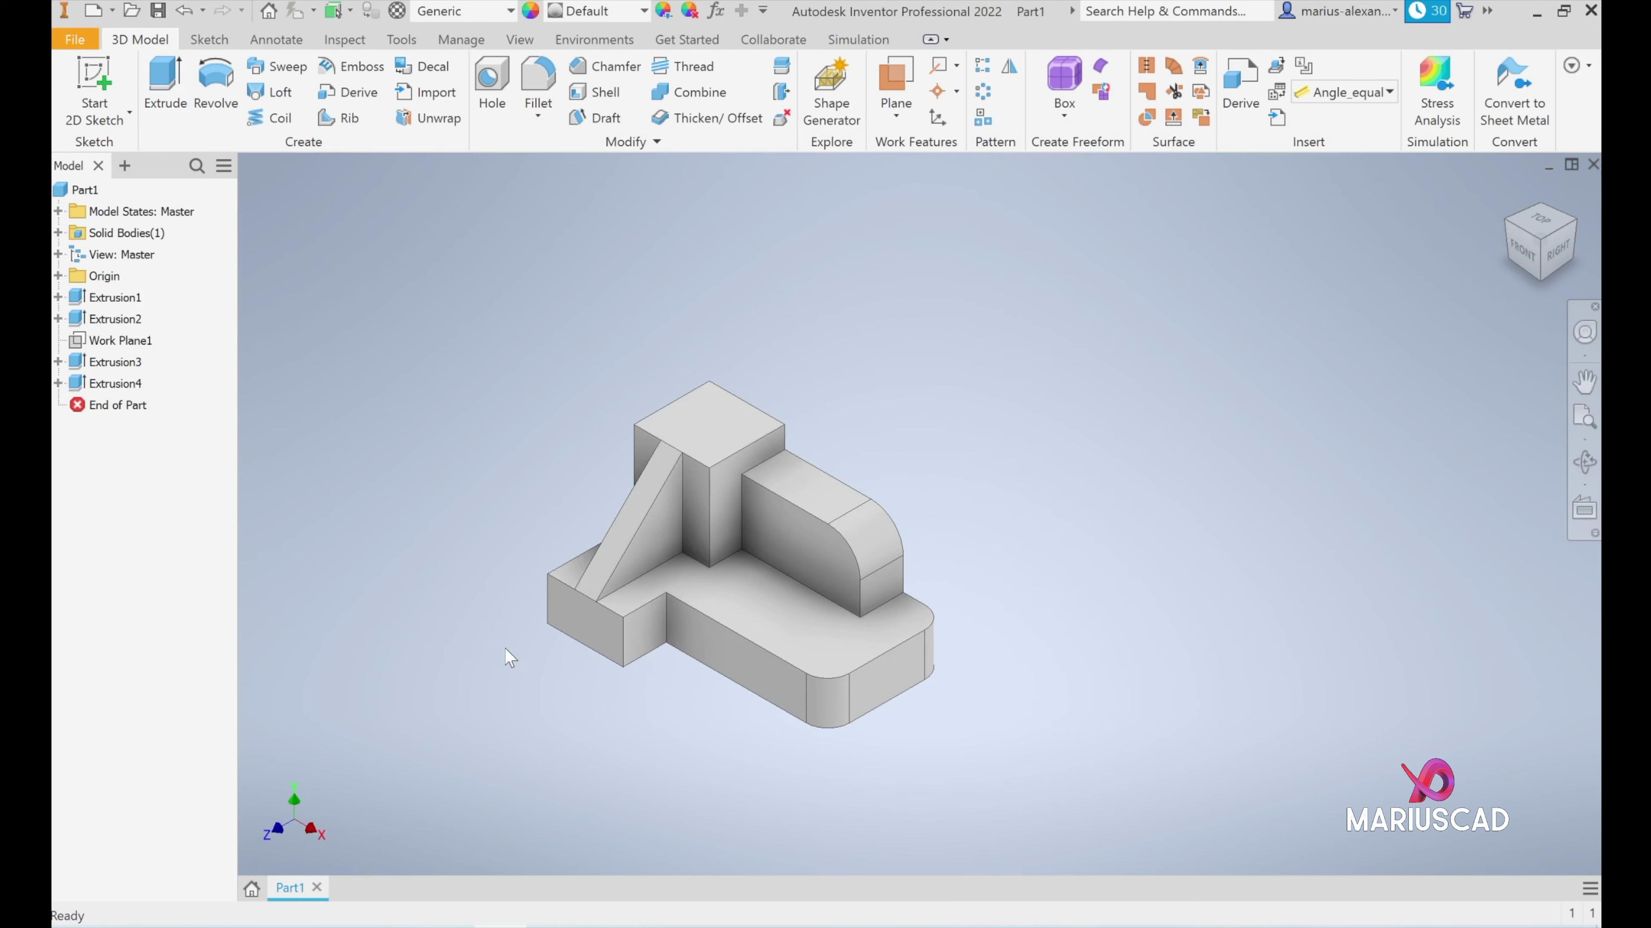
scroll(760, 651, "down", 3)
middle_click_drag(1013, 647, 1121, 701)
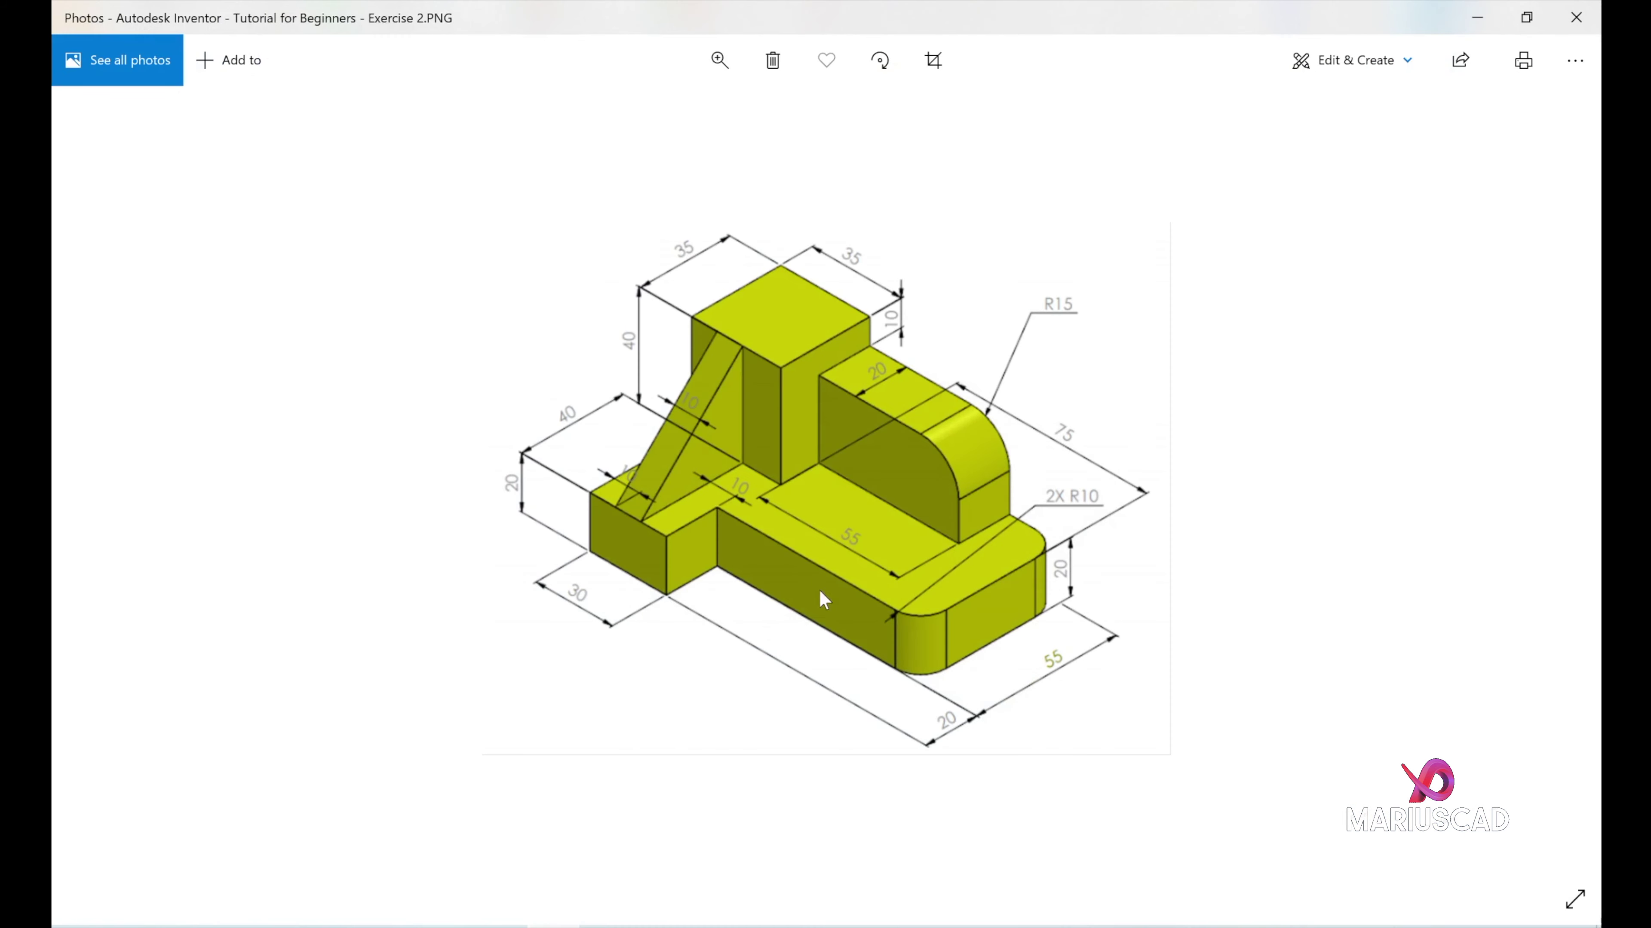
left_click(1476, 25)
scroll(1139, 615, "up", 3)
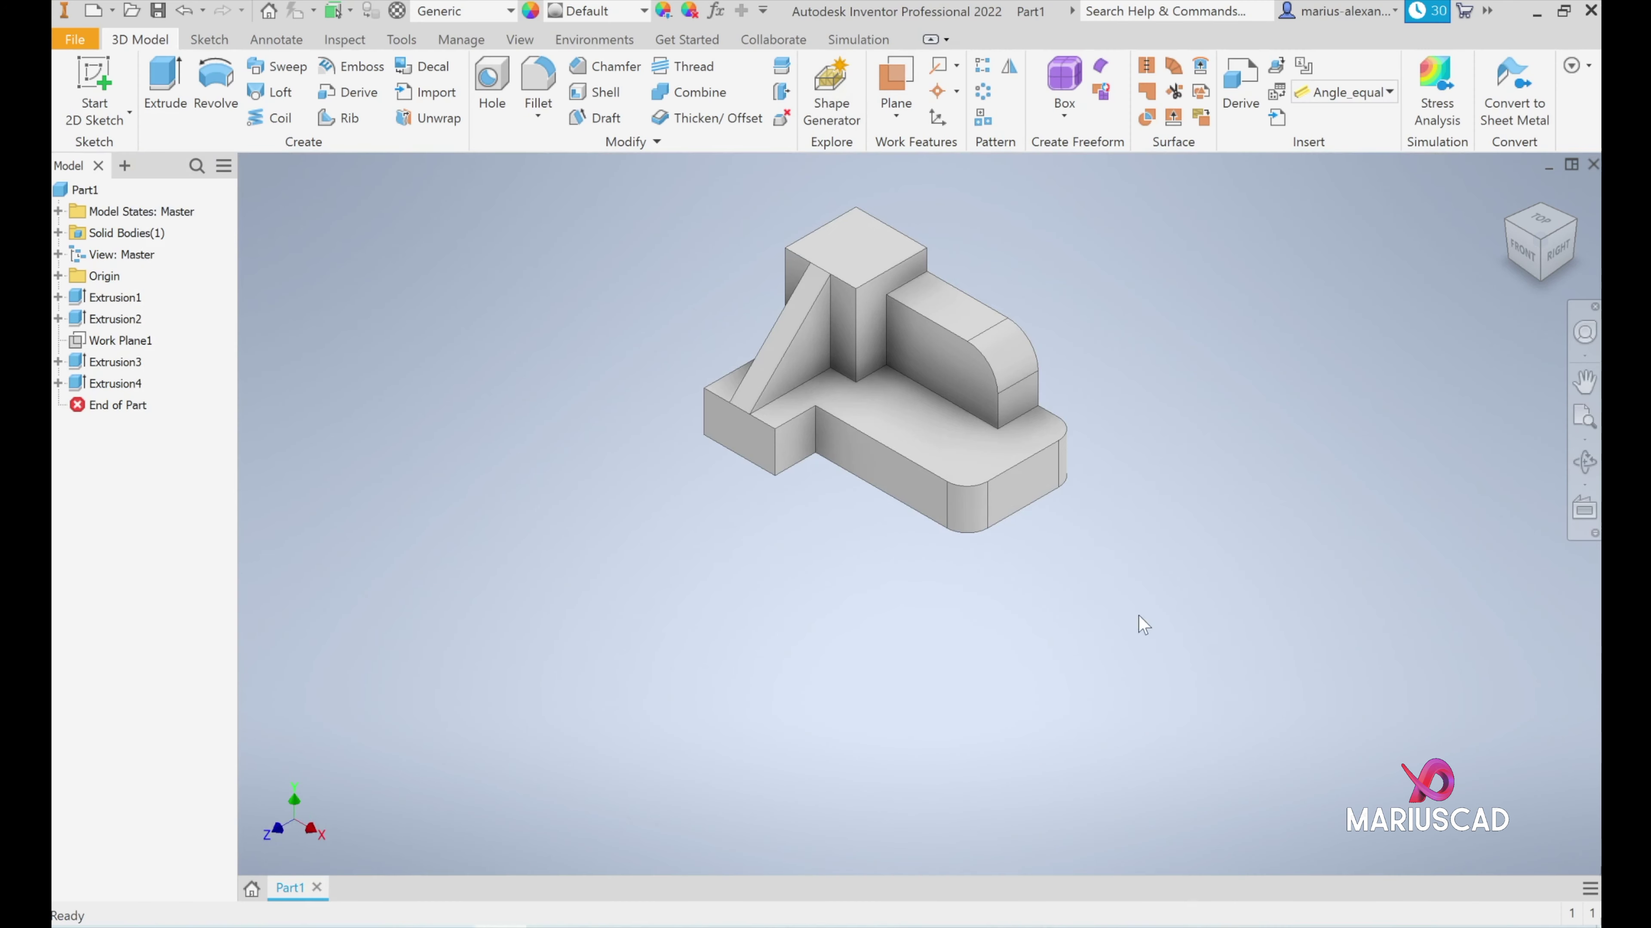
mouse_move(1148, 619)
left_mouse_down()
mouse_move(907, 394)
mouse_move(627, 190)
left_mouse_up()
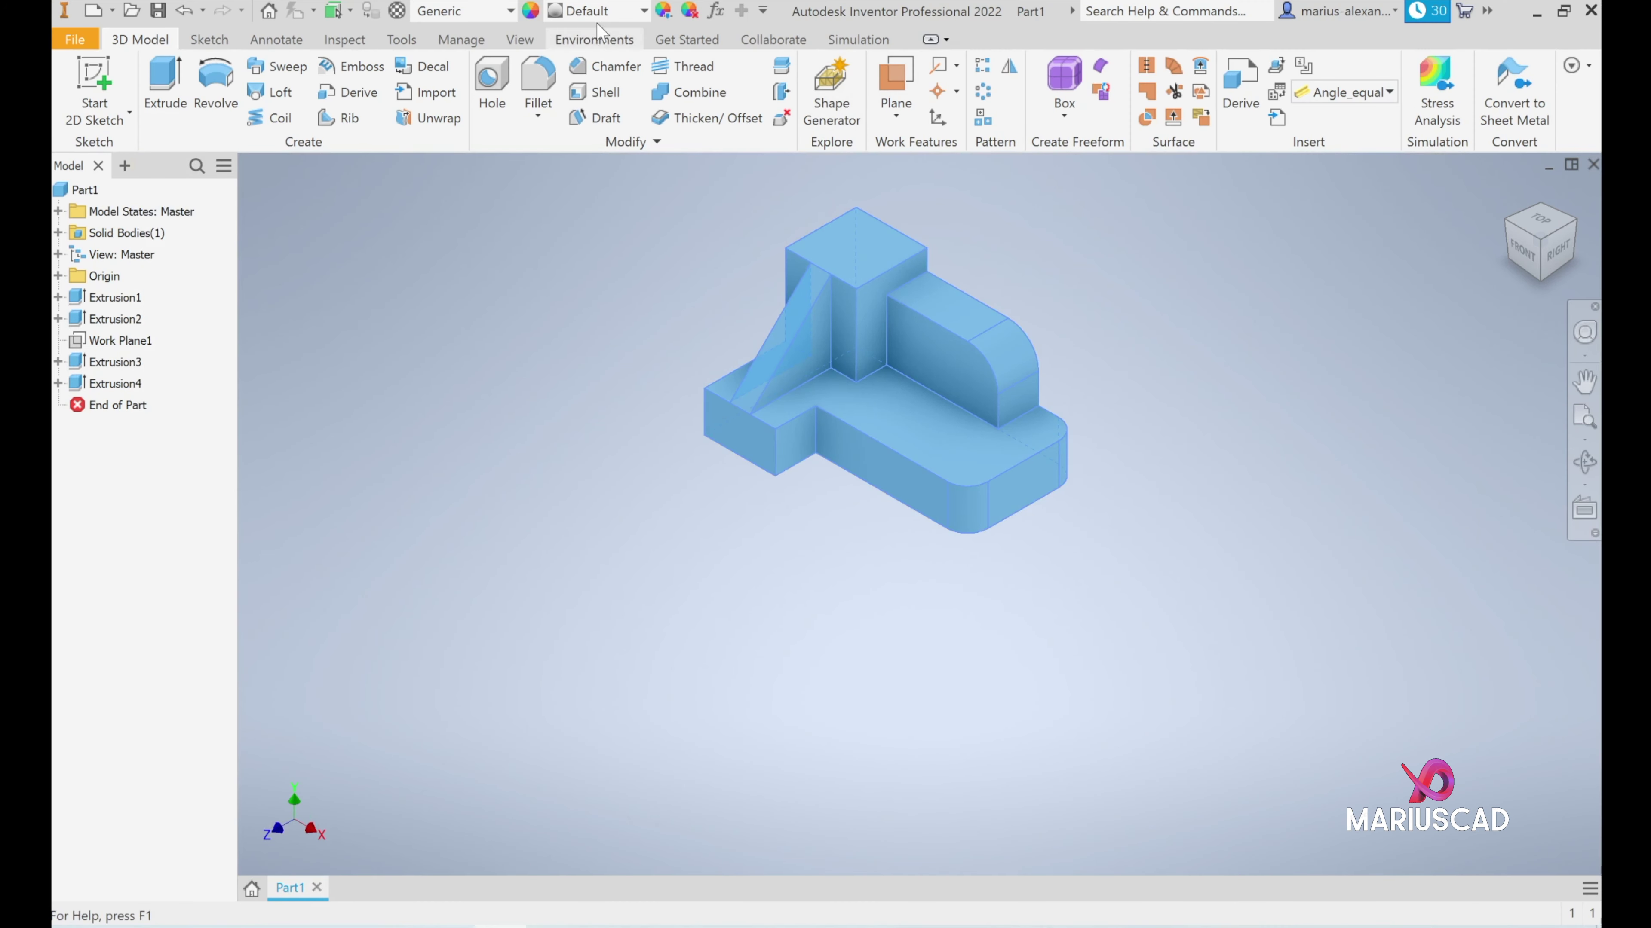
Apply the Yellow appearance to the whole part.
left_click(642, 12)
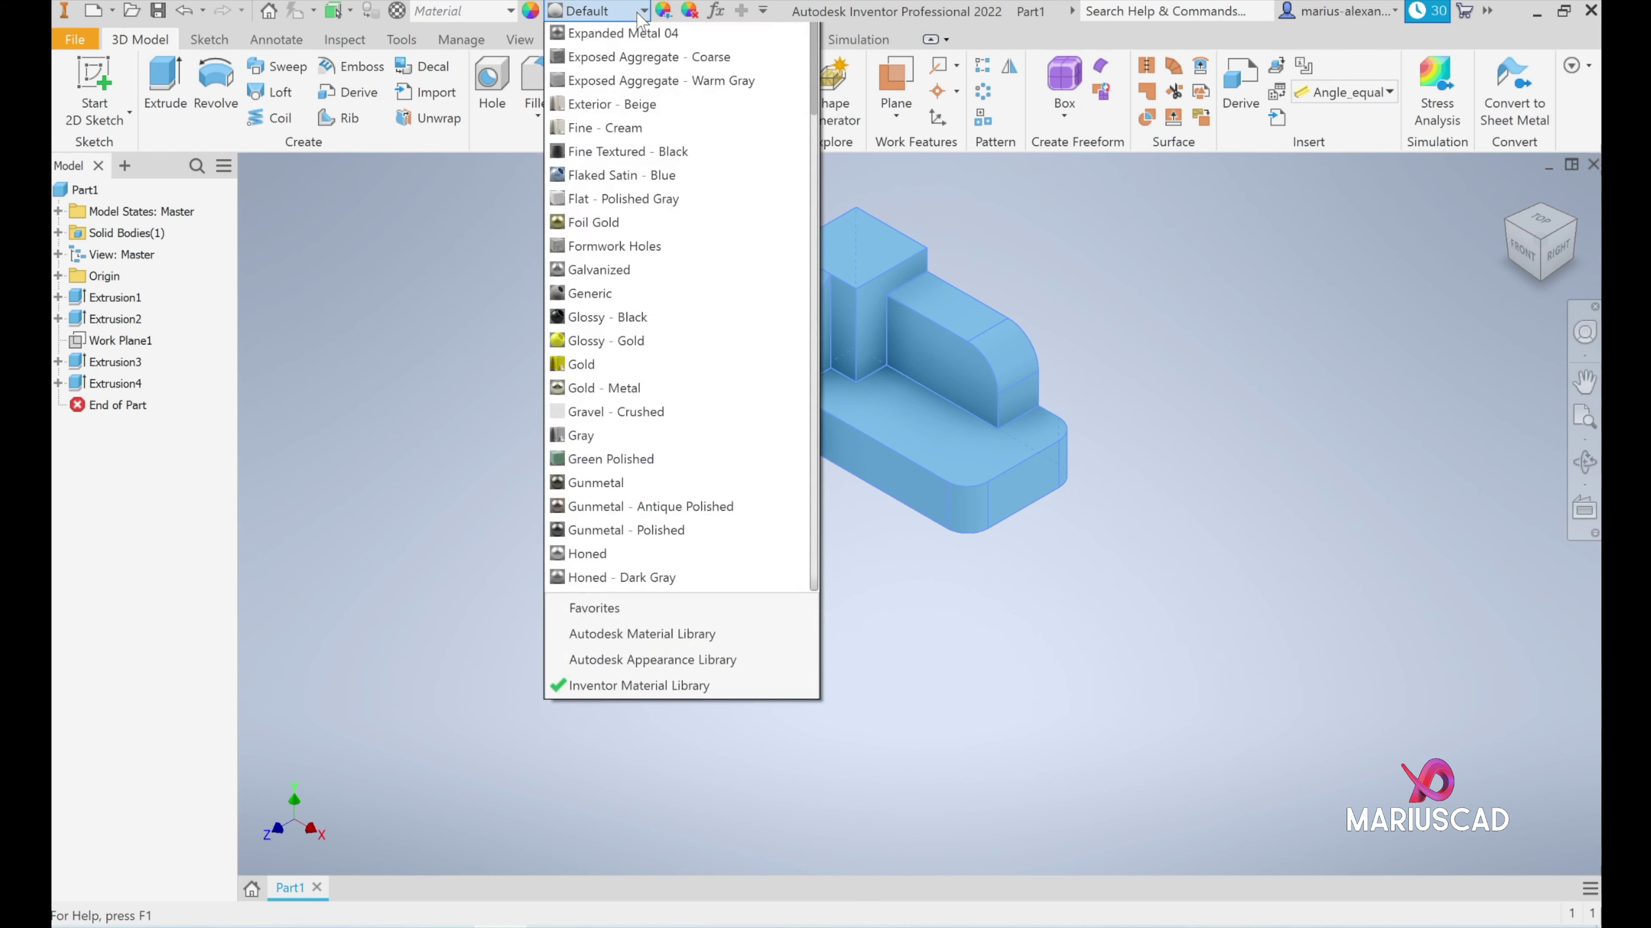
key("y")
key("Return")
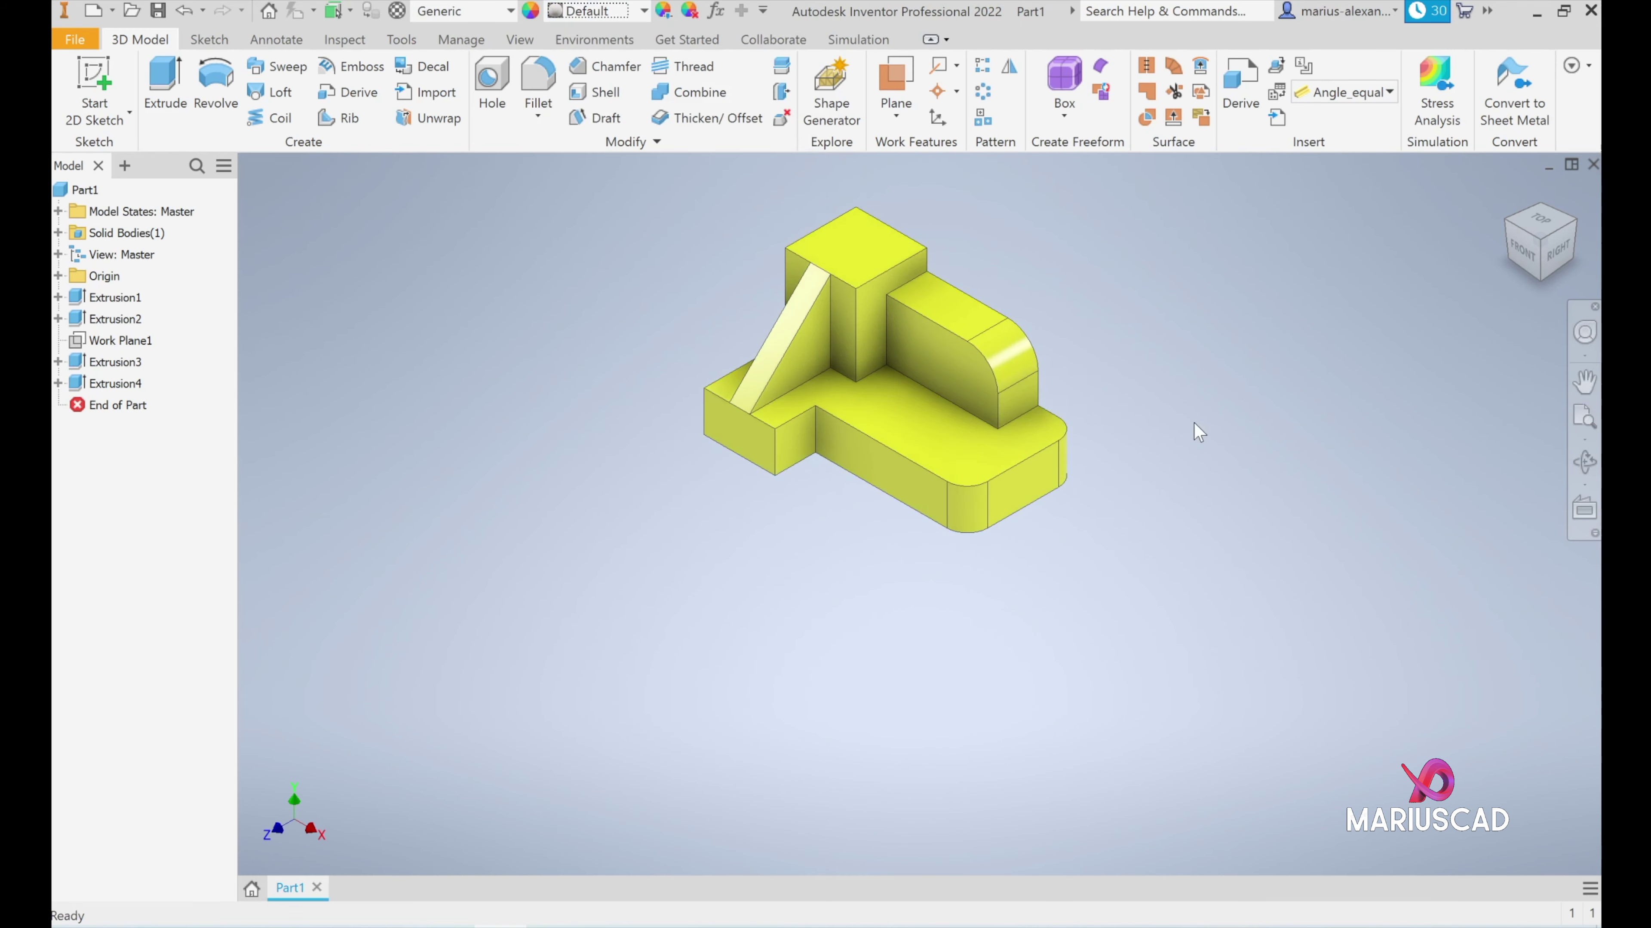
Pan and orbit to inspect the finished part from behind and front-right.
middle_click_drag(1194, 423, 1106, 575)
mouse_move(1027, 525)
middle_mouse_down()
mouse_move(1146, 537)
mouse_move(1253, 431)
mouse_move(1107, 553)
middle_mouse_up()
mouse_move(1363, 658)
middle_mouse_down("shift")
mouse_move(1309, 646)
mouse_move(1253, 579)
mouse_move(966, 649)
mouse_move(907, 682)
mouse_move(1106, 723)
mouse_move(1328, 618)
mouse_move(896, 358)
mouse_move(932, 409)
mouse_move(1017, 394)
middle_mouse_up("shift")
mouse_move(559, 499)
middle_mouse_down("shift")
mouse_move(563, 479)
mouse_move(571, 601)
mouse_move(538, 627)
mouse_move(553, 618)
middle_mouse_up("shift")
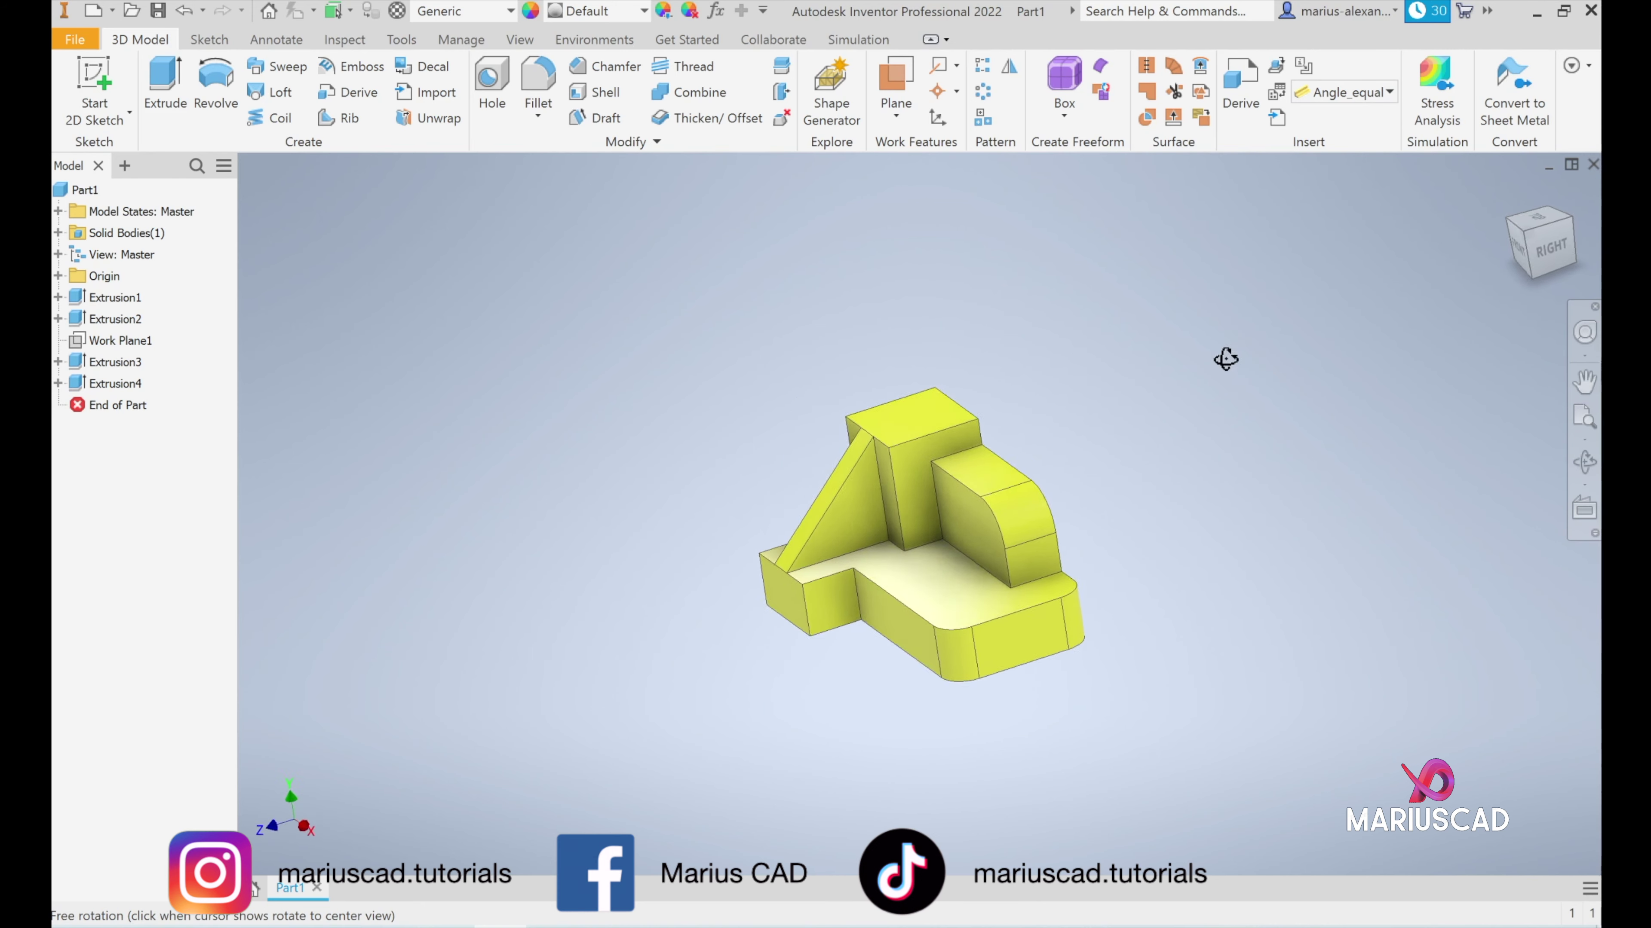